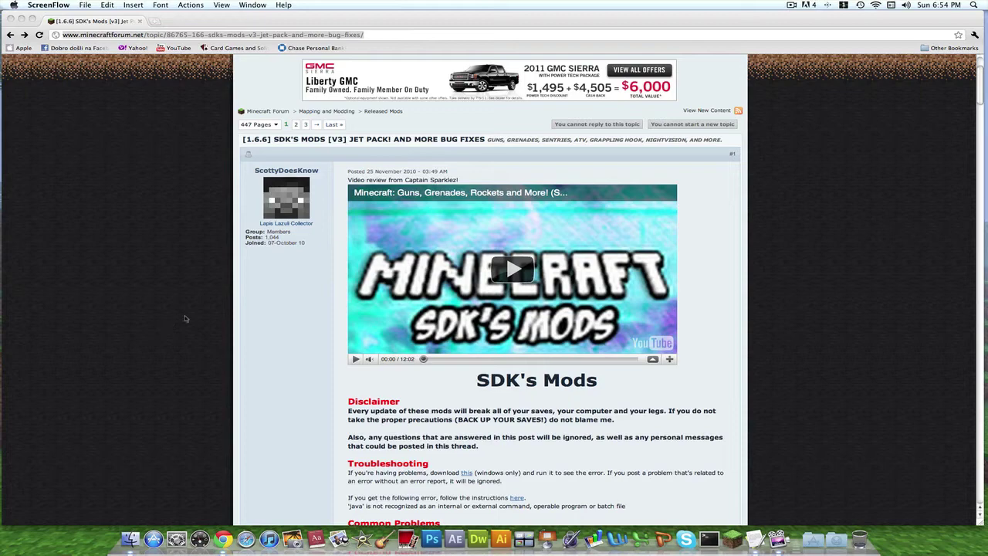
# Step: Examine the SDK's Mods forum thread, covering its disclaimer, troubleshooting, news and Beta 1.6.6 download sections
pyautogui.scroll(-10, 205, 343)
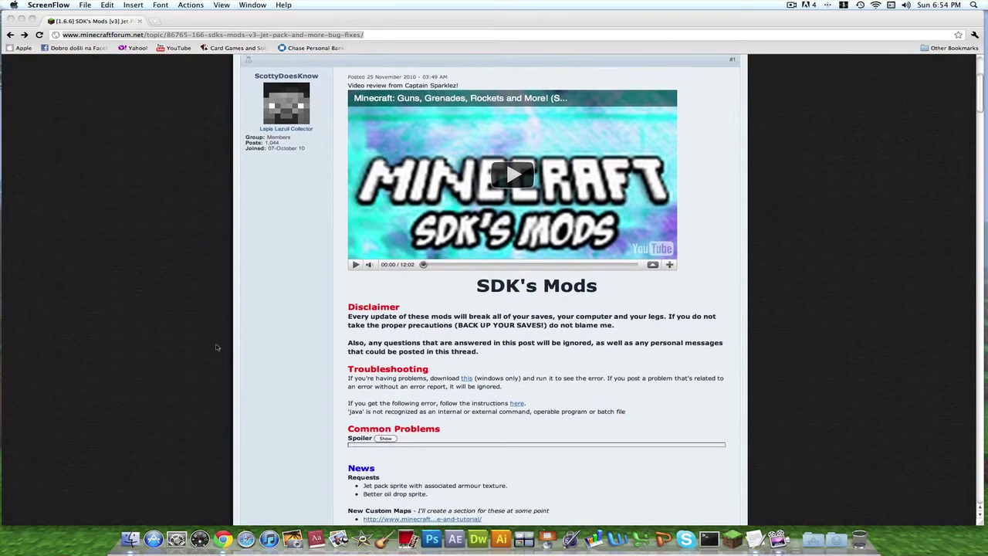
pyautogui.scroll(-4, 217, 348)
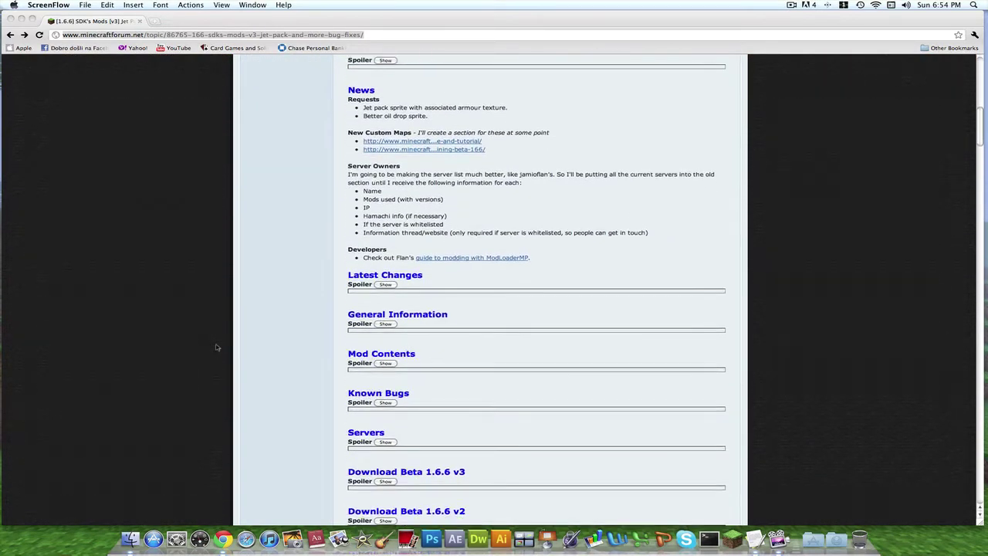
pyautogui.scroll(7, 217, 347)
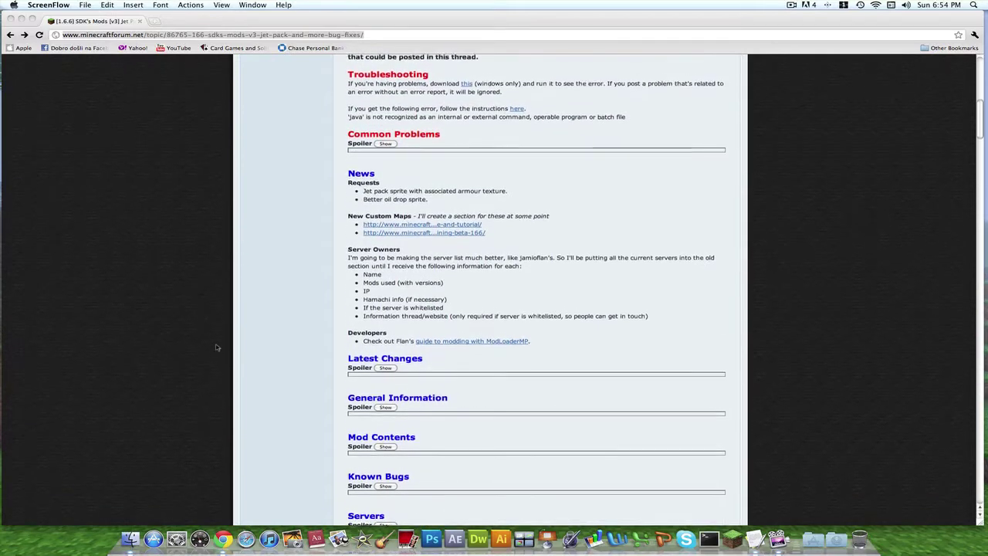
pyautogui.scroll(-2, 217, 348)
pyautogui.scroll(1, 217, 348)
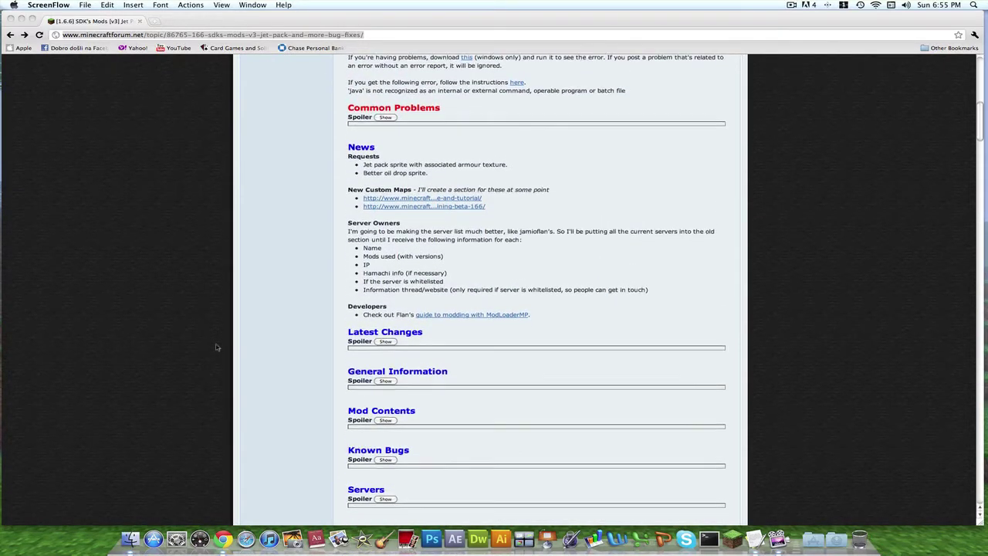
pyautogui.scroll(-3, 217, 347)
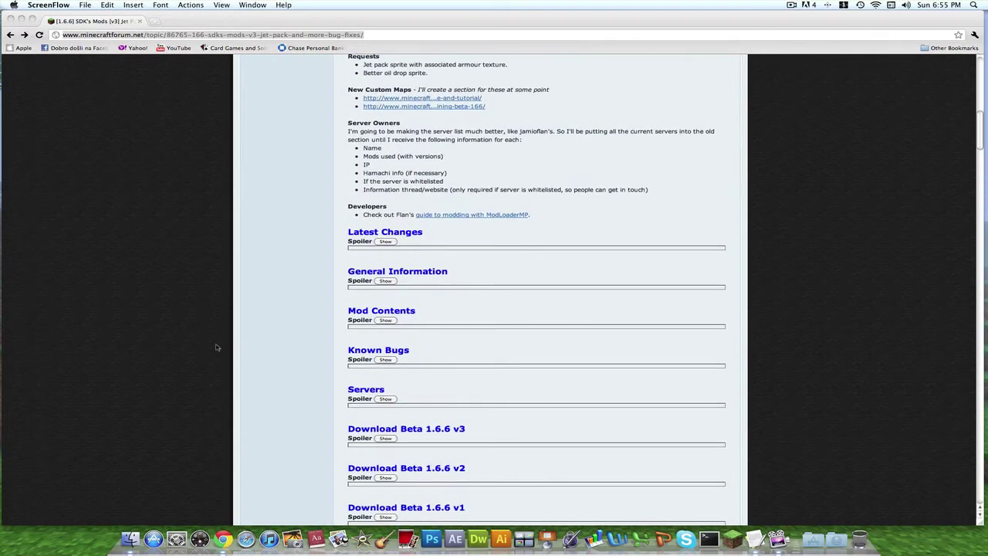
pyautogui.click(386, 438)
pyautogui.click(385, 438)
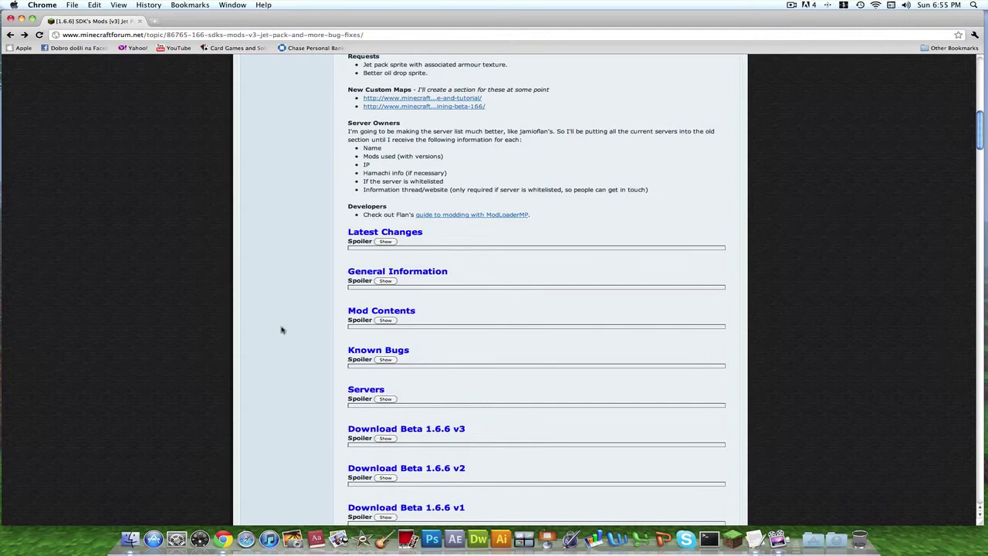
pyautogui.scroll(5, 251, 289)
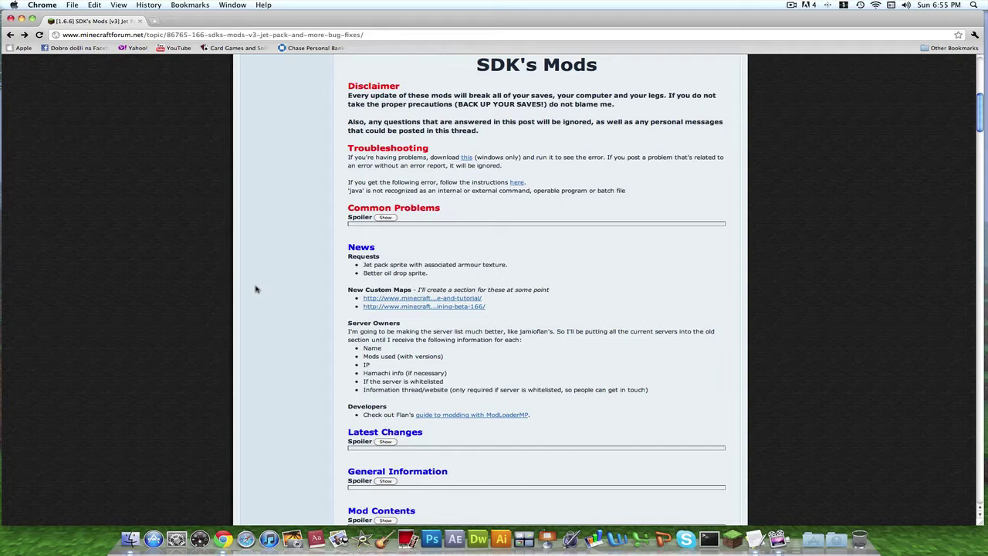
pyautogui.scroll(8, 257, 288)
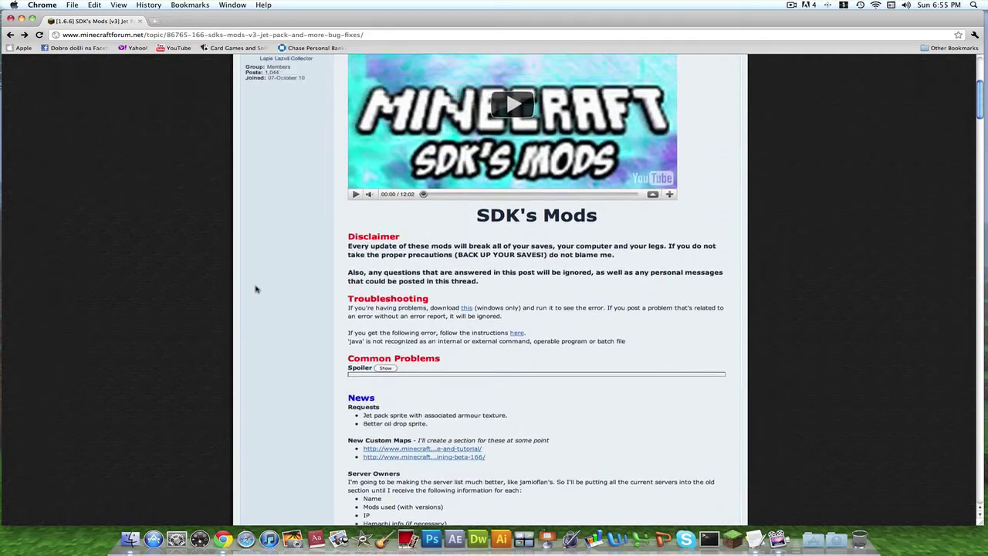
pyautogui.scroll(3, 257, 289)
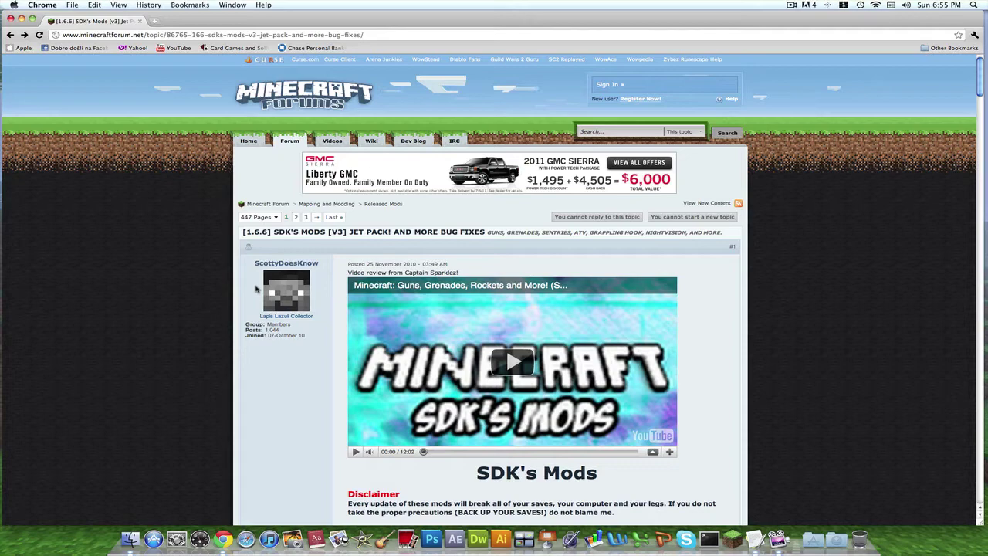
# Step: Minimise the browser and open the Application Support folder inside the home folder's Library in Finder
pyautogui.click(21, 20)
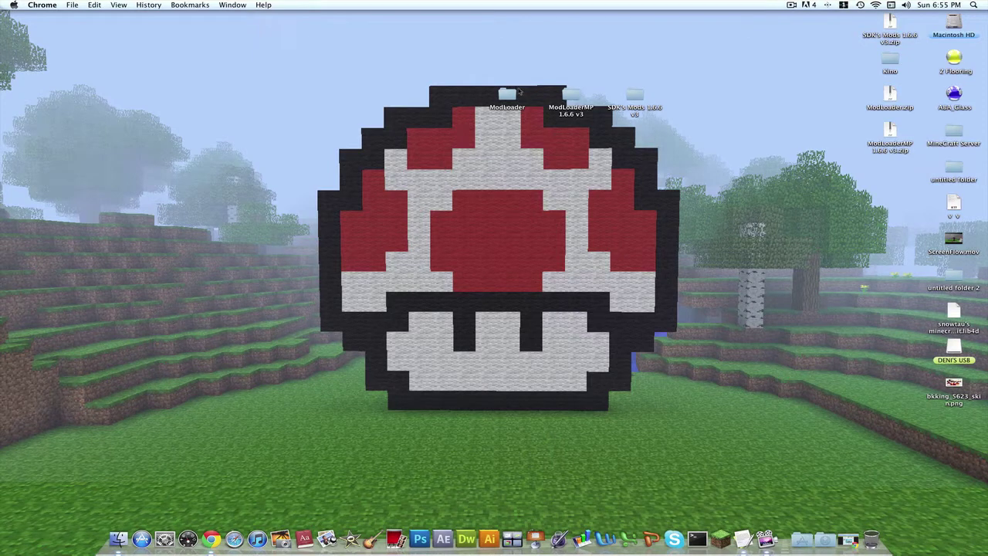
pyautogui.click(108, 541)
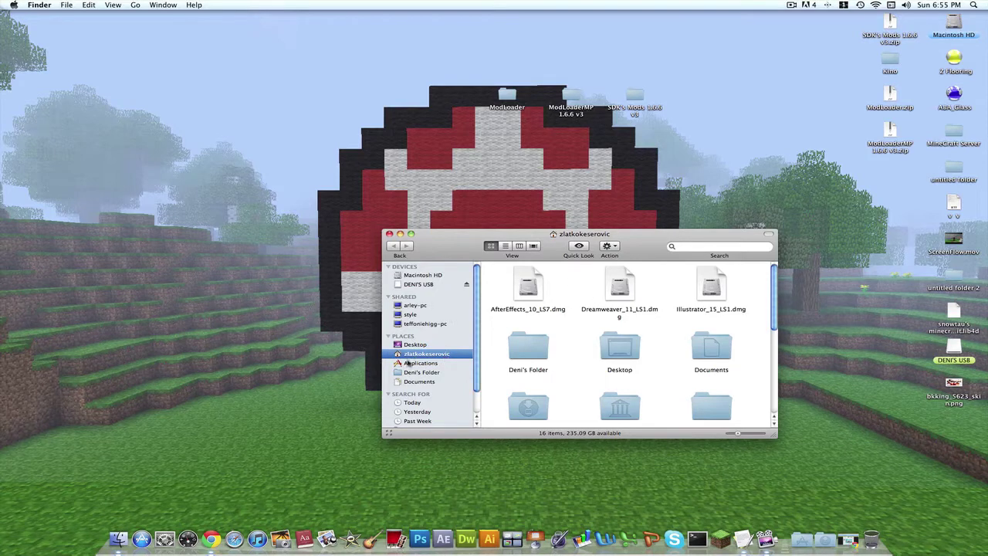
pyautogui.click(715, 349)
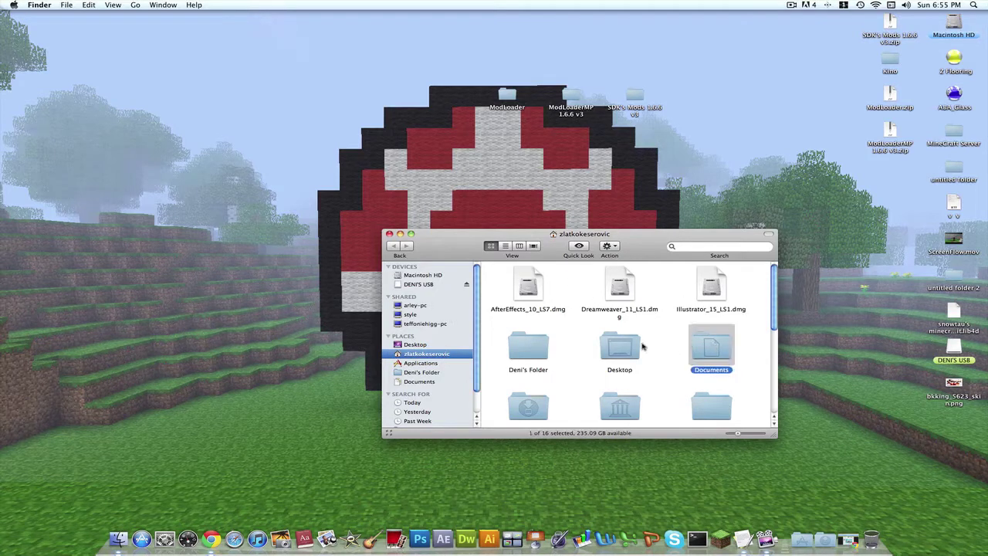
pyautogui.scroll(-4, 712, 338)
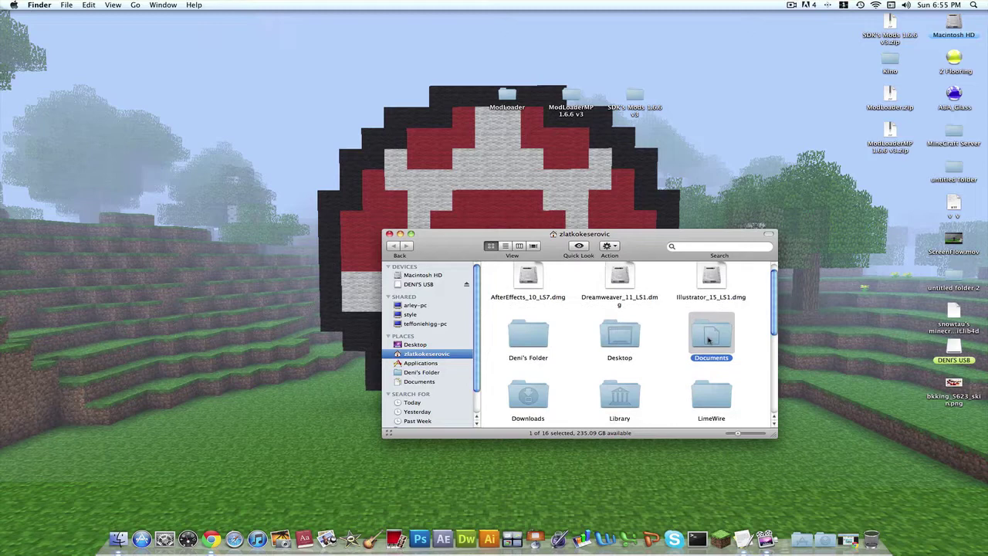
pyautogui.scroll(-2, 592, 338)
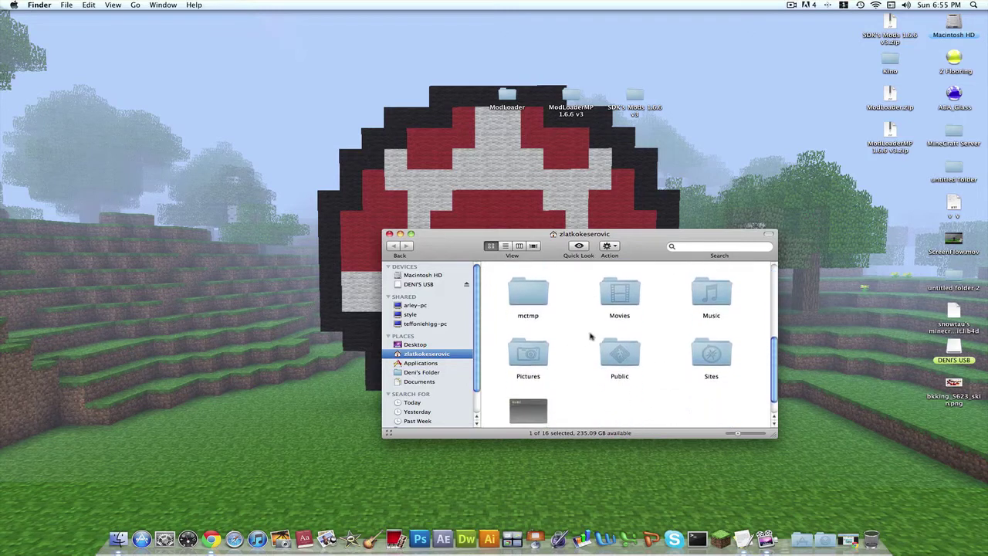
pyautogui.scroll(5, 592, 338)
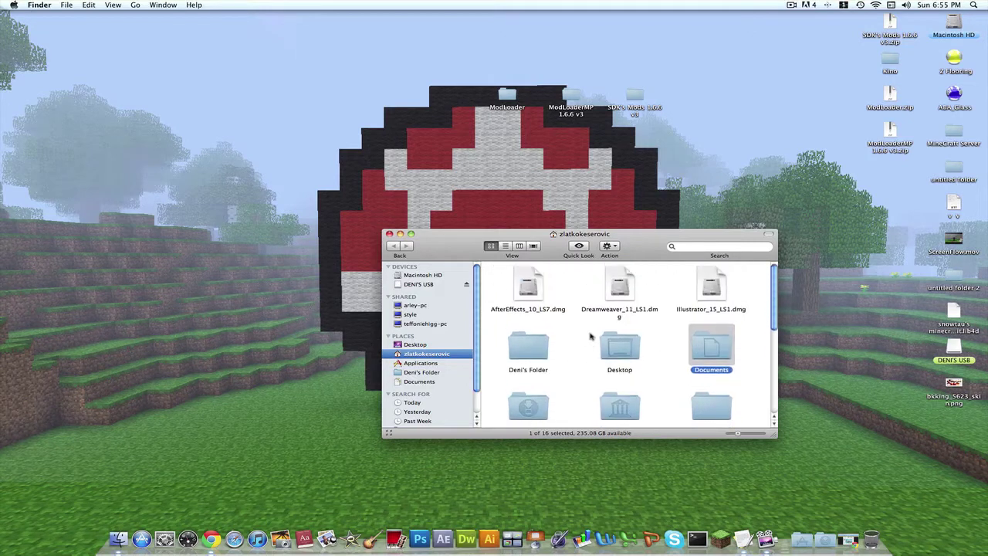
pyautogui.scroll(-2, 592, 337)
pyautogui.doubleClick(614, 349)
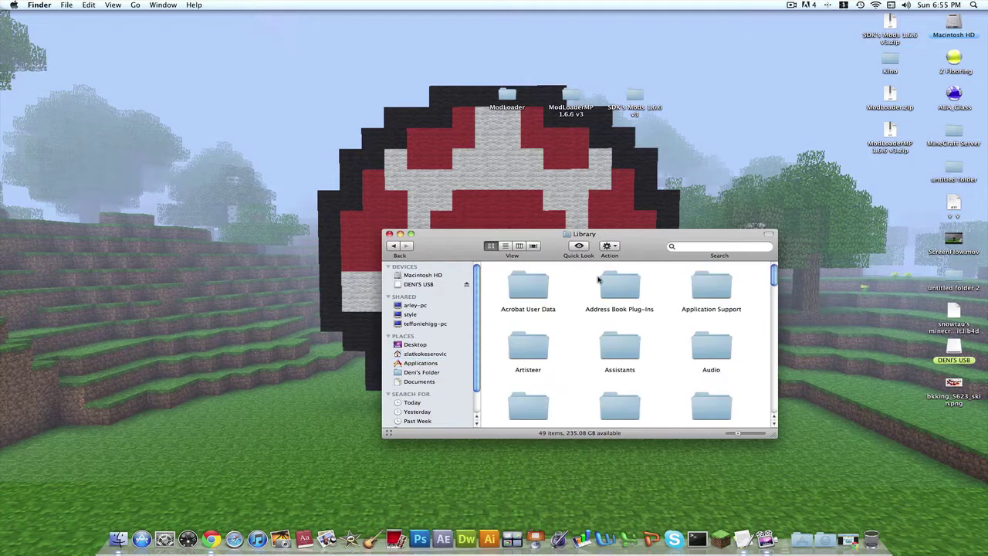
pyautogui.doubleClick(706, 288)
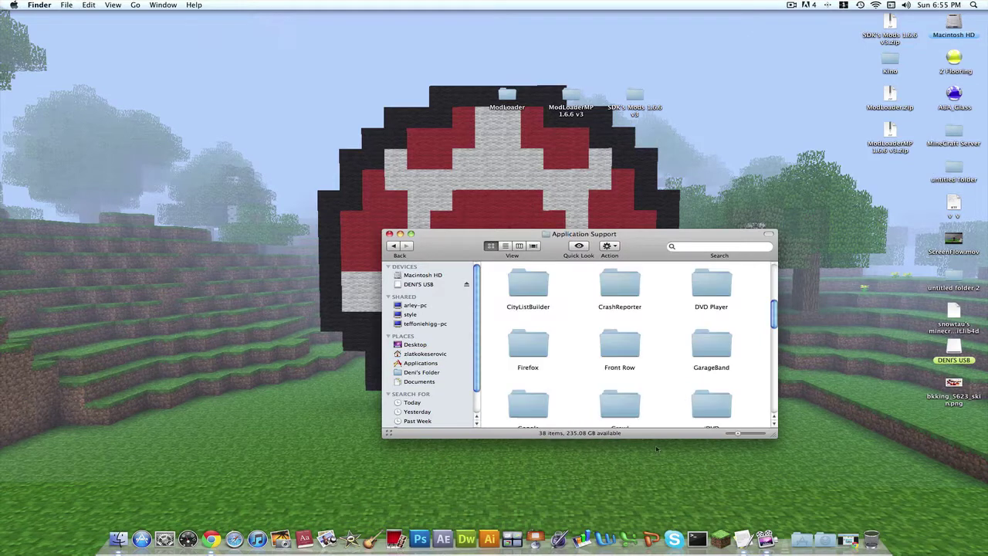
# Step: Open the bin folder inside Application Support's minecraft folder
pyautogui.scroll(-8, 654, 351)
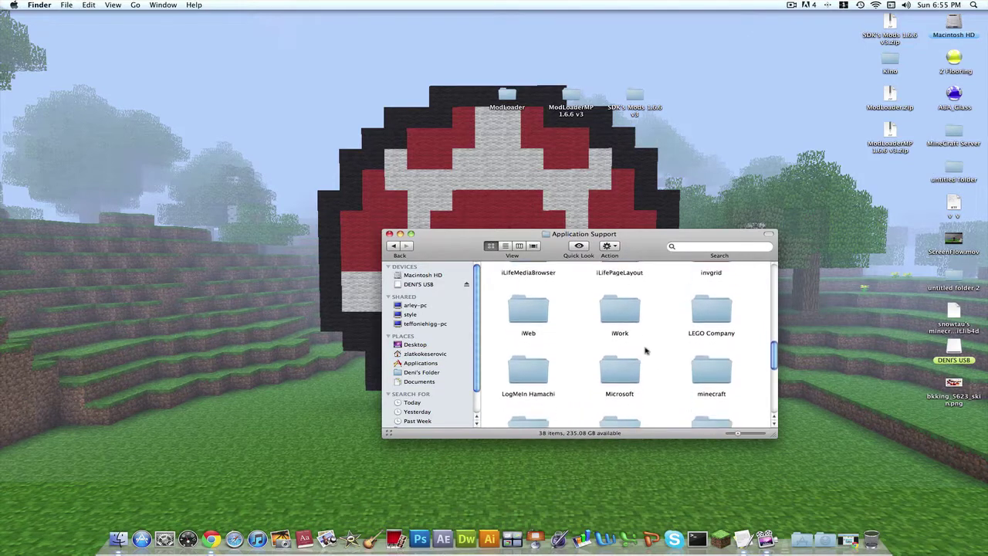
pyautogui.doubleClick(726, 317)
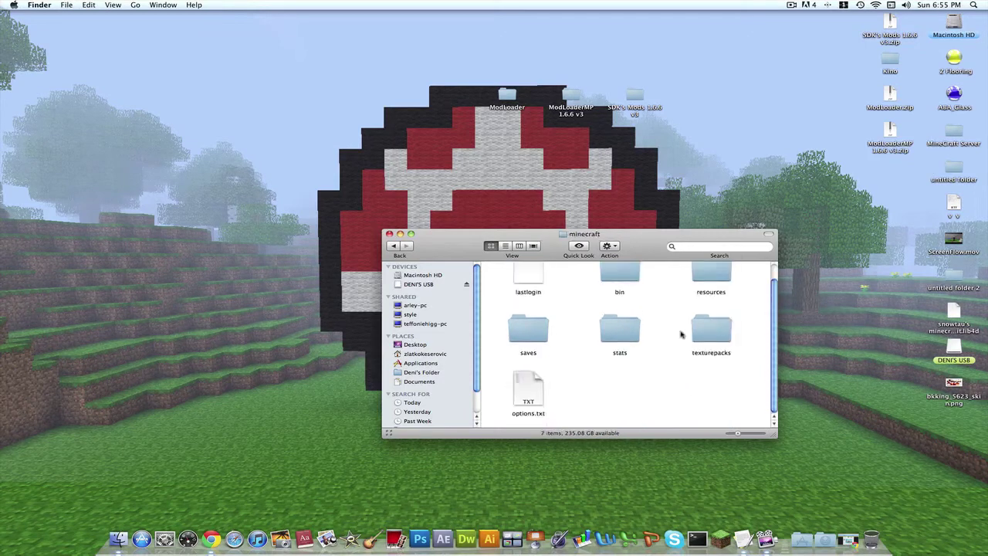
pyautogui.scroll(2, 660, 331)
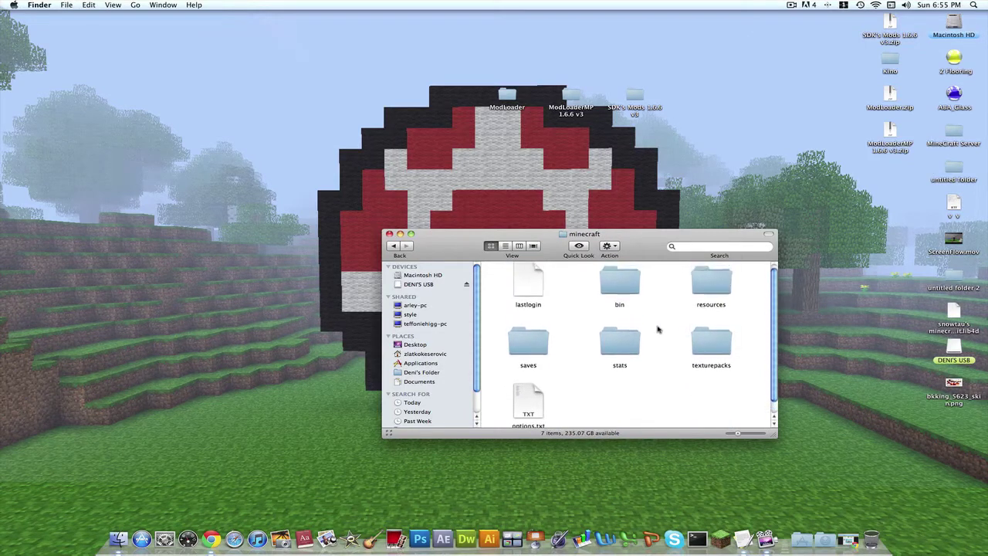
pyautogui.doubleClick(620, 287)
# Step: Extract minecraft.jar in the bin folder with Archive Utility
pyautogui.scroll(-2, 641, 300)
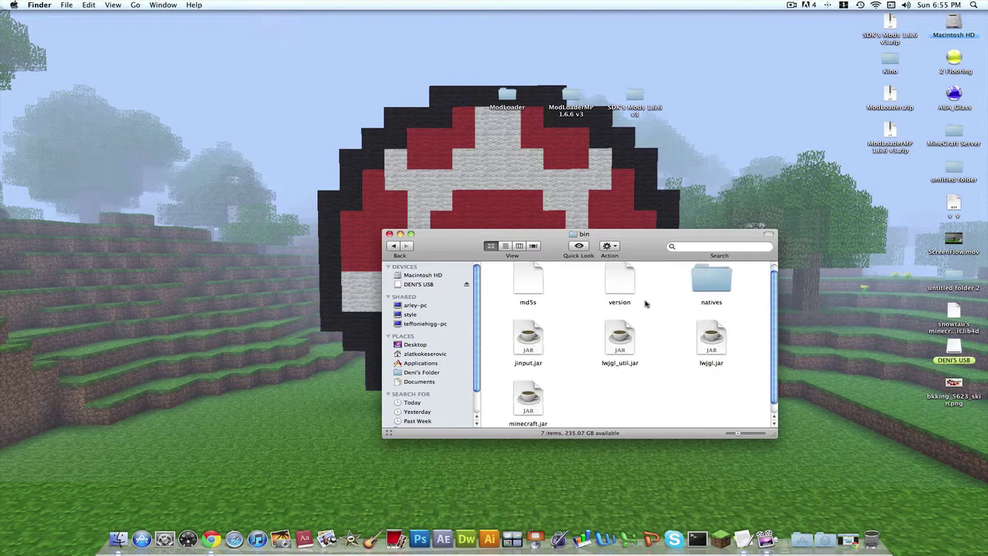
pyautogui.rightClick(518, 394)
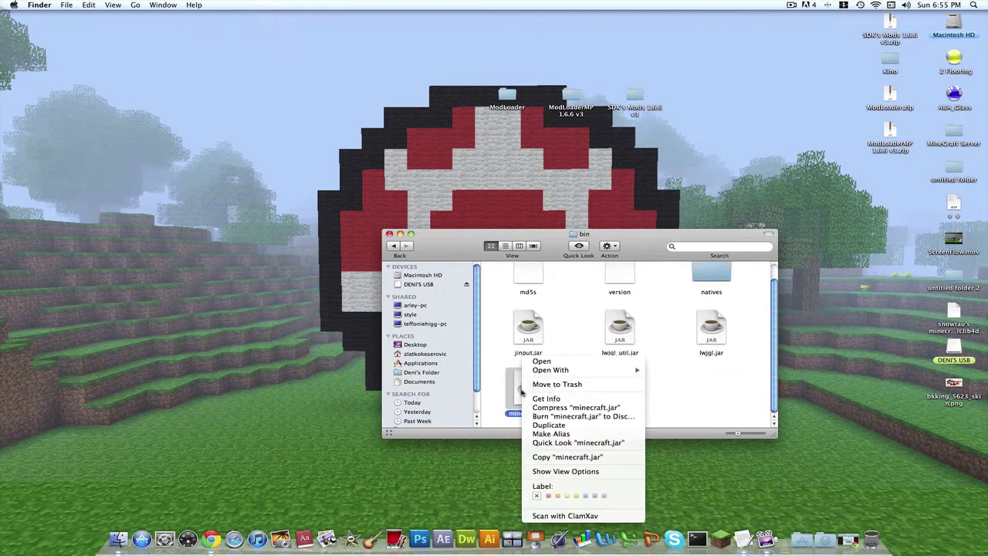
pyautogui.moveTo(576, 372)
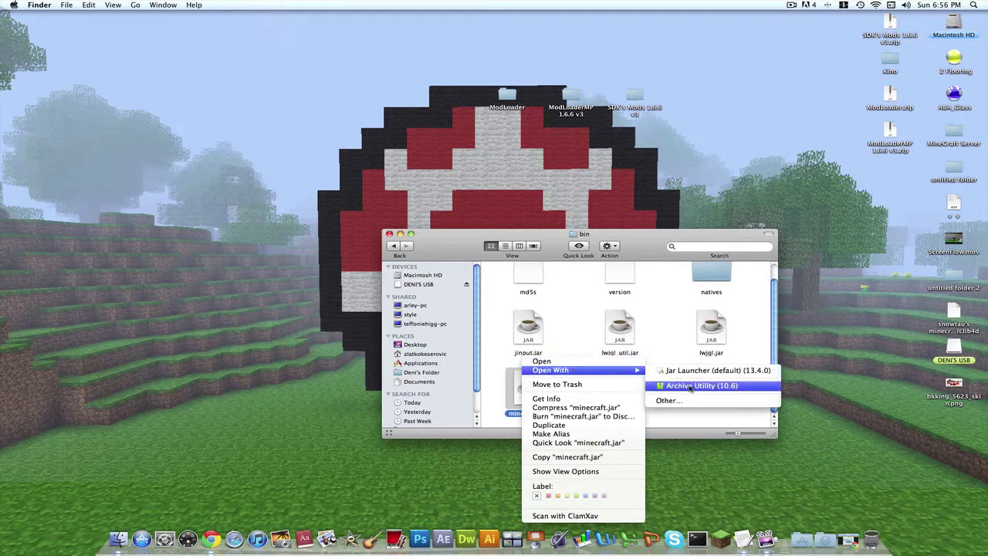
pyautogui.click(691, 386)
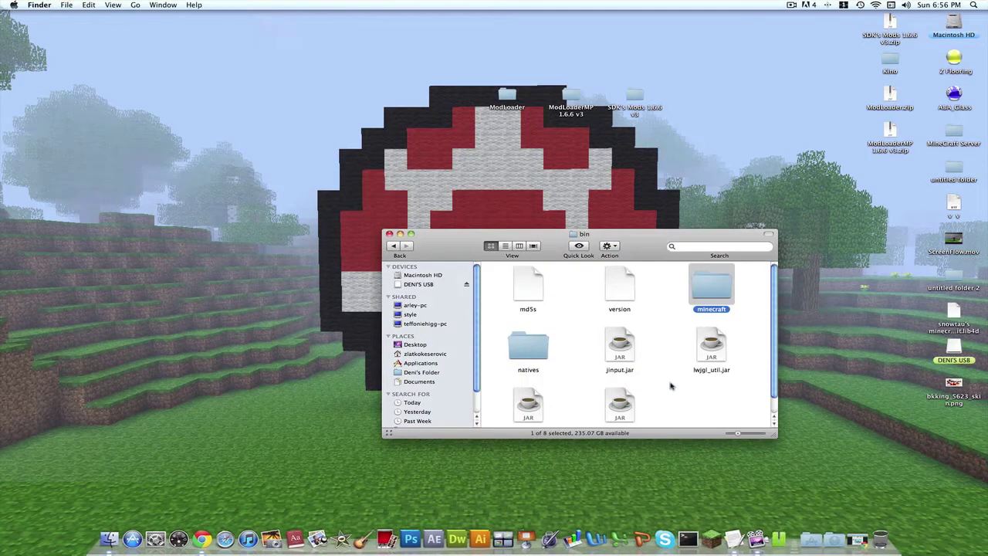
pyautogui.rightClick(713, 288)
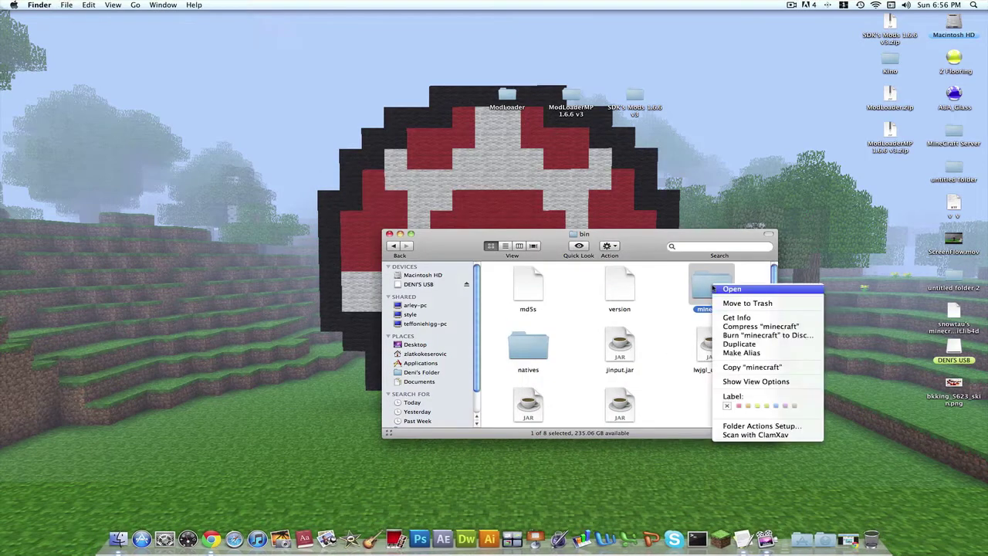
pyautogui.click(671, 335)
# Step: Move the original minecraft.jar file out of the bin folder onto the desktop
pyautogui.scroll(-1, 671, 334)
pyautogui.scroll(-1, 671, 335)
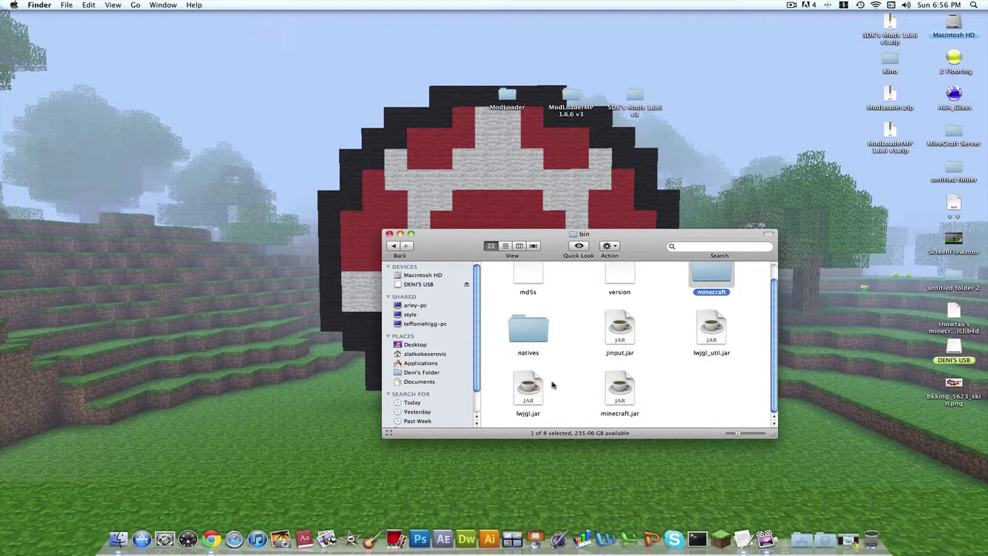
pyautogui.moveTo(623, 388); pyautogui.dragTo(894, 202)
# Step: Rename the extracted minecraft folder as minecraft.jar and accept adding the extension
pyautogui.click(731, 265)
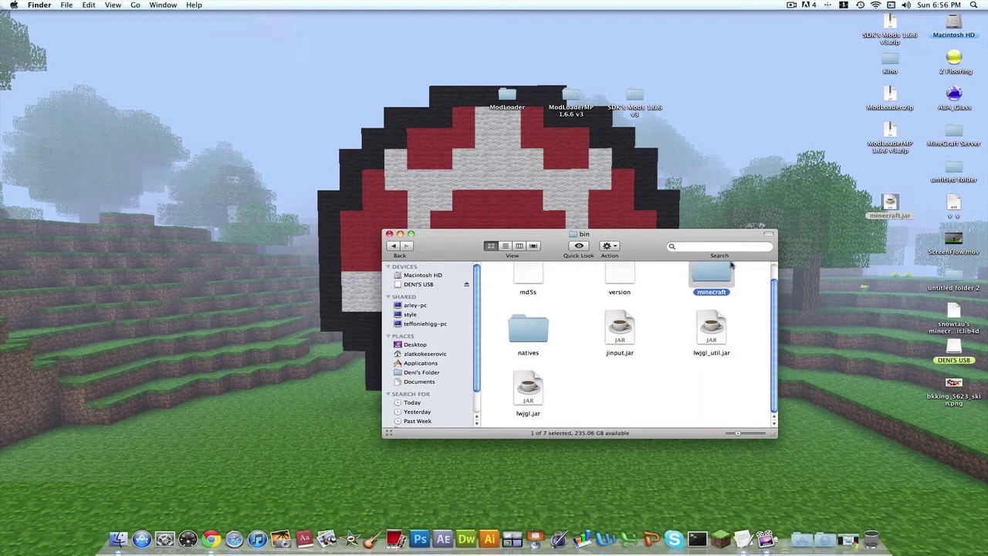
pyautogui.press('Return')
pyautogui.press('Right')
pyautogui.write('.jar')
pyautogui.press('Return')
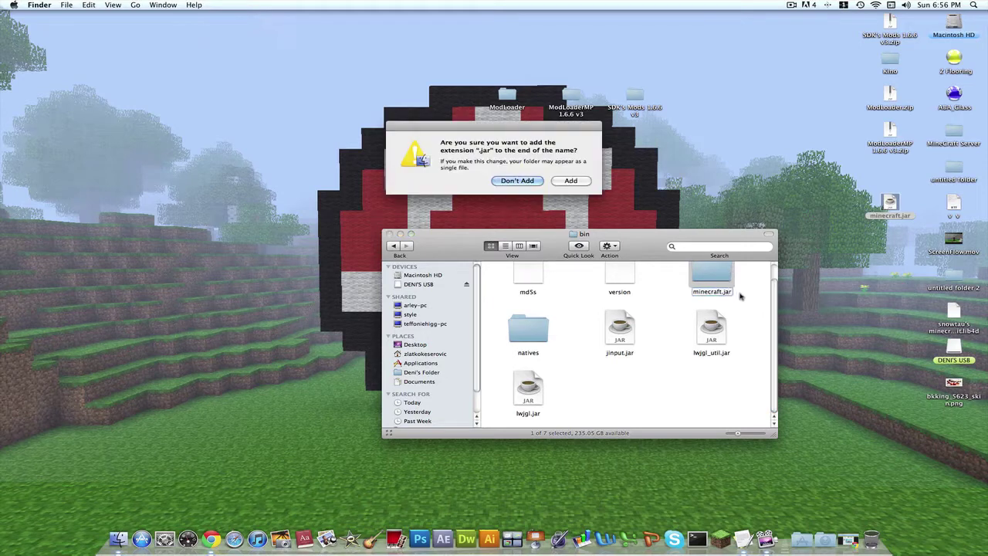
pyautogui.click(580, 179)
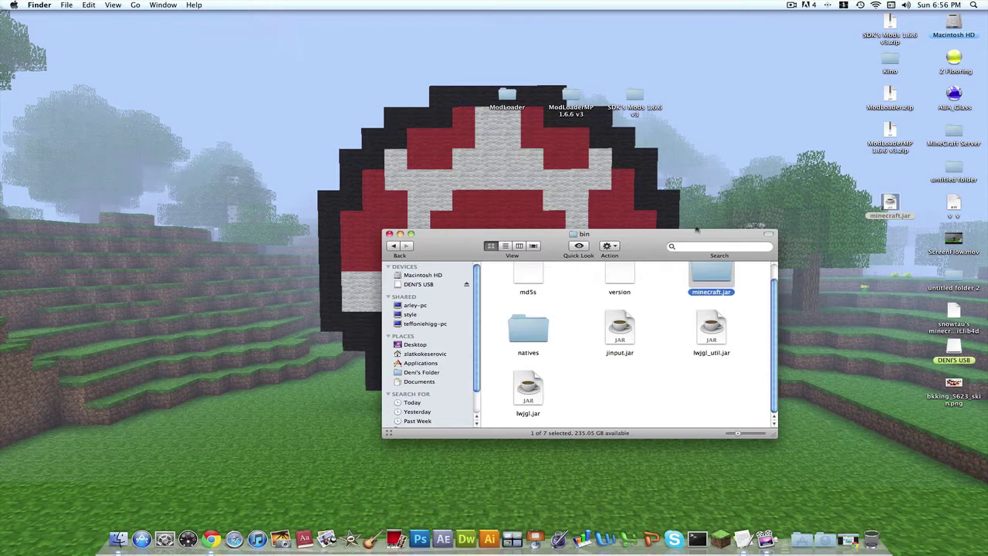
# Step: Open the minecraft.jar folder and the desktop's ModLoader folder, placing their windows so both contents are accessible
pyautogui.doubleClick(716, 275)
pyautogui.scroll(-1, 590, 328)
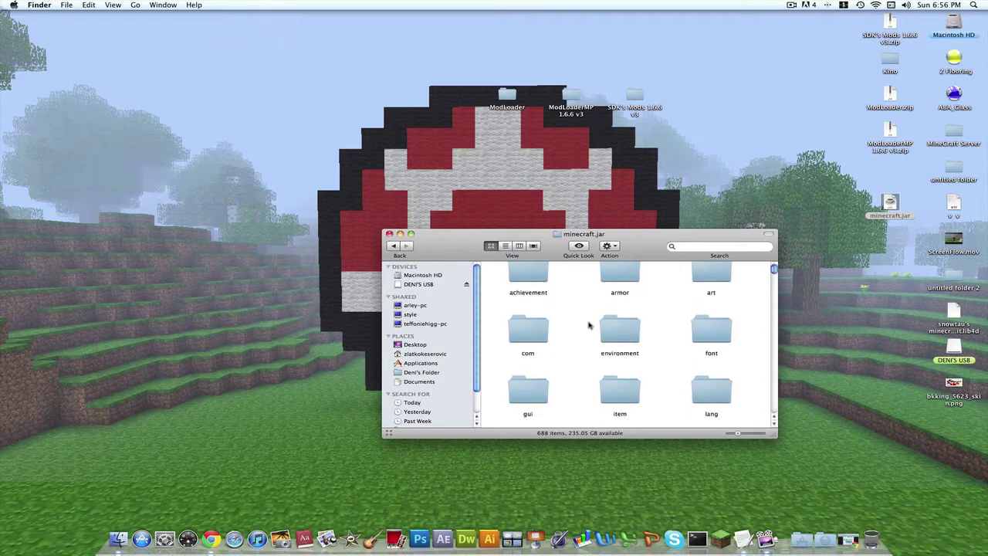
pyautogui.scroll(1, 588, 325)
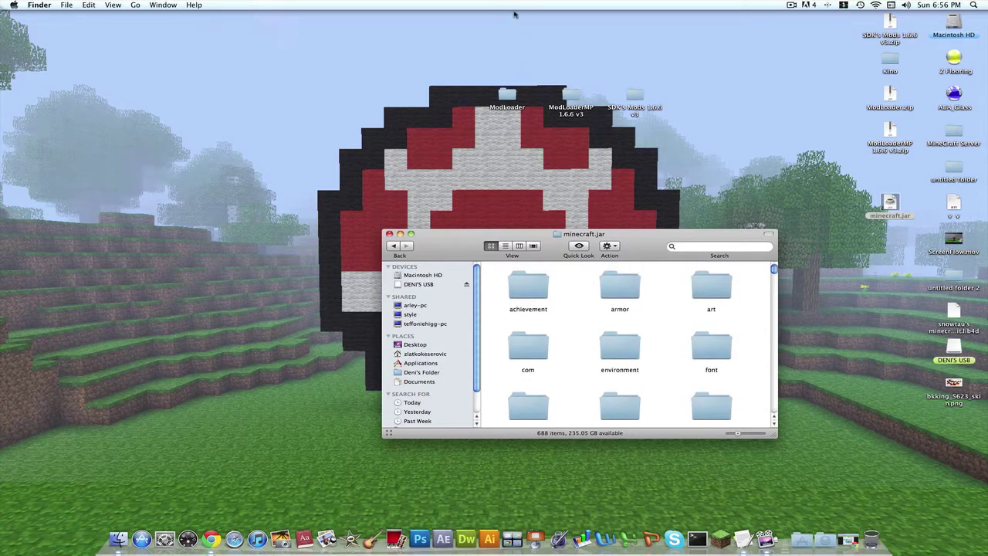
pyautogui.doubleClick(512, 93)
pyautogui.moveTo(577, 255); pyautogui.dragTo(251, 21)
# Step: Move all ModLoader class files into the minecraft.jar folder, replacing every existing duplicate, and close the emptied ModLoader window
pyautogui.moveTo(189, 75); pyautogui.dragTo(468, 247)
pyautogui.moveTo(390, 97); pyautogui.dragTo(581, 309)
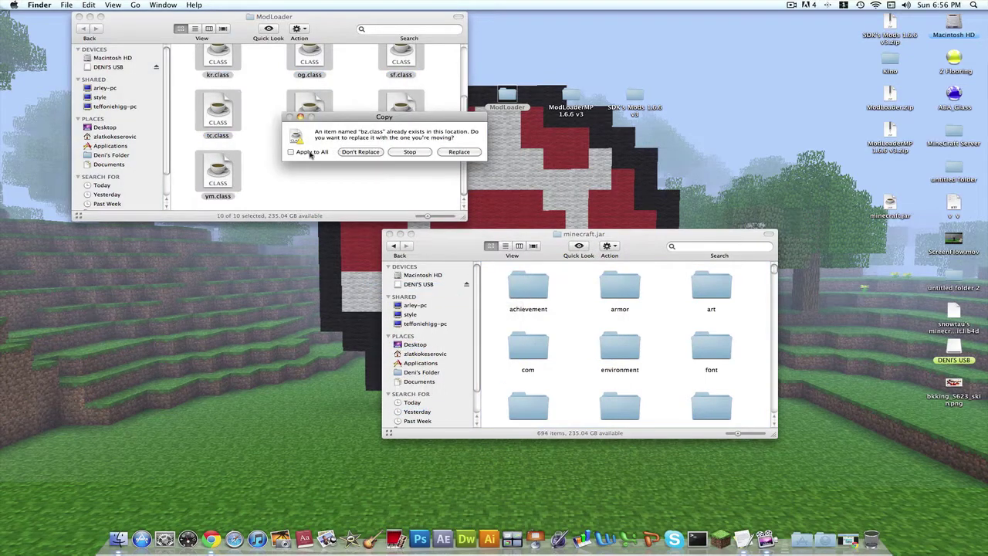
pyautogui.click(312, 153)
pyautogui.click(459, 152)
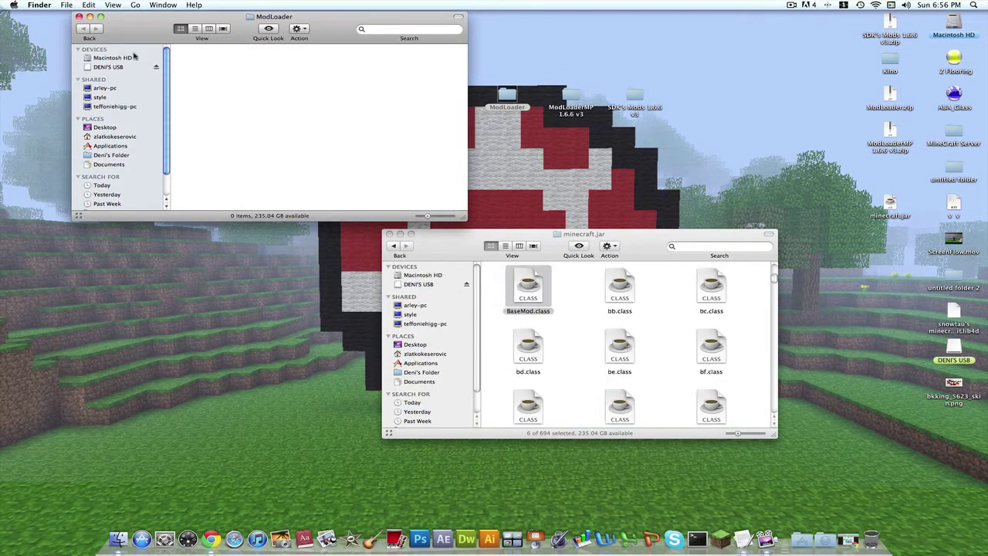
pyautogui.scroll(3, 572, 309)
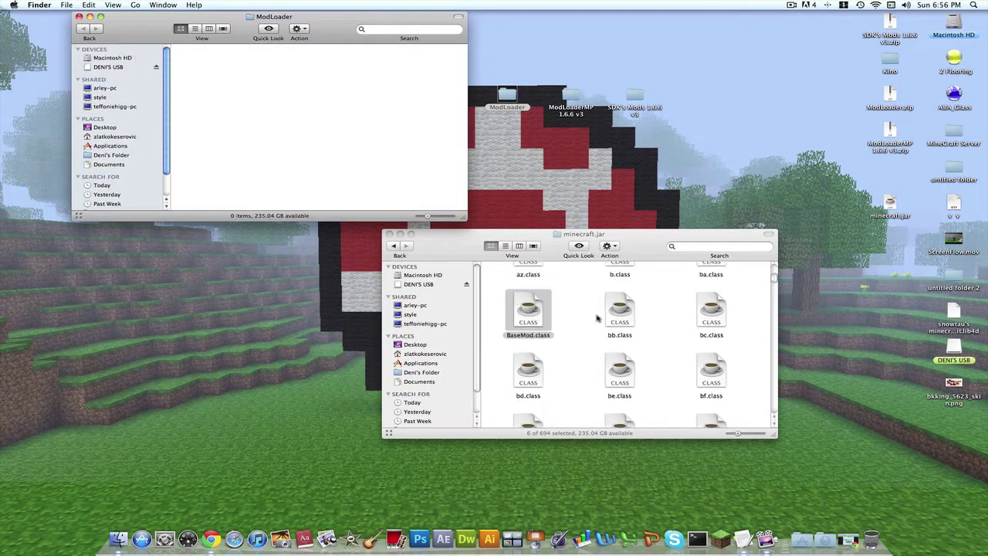
pyautogui.click(80, 16)
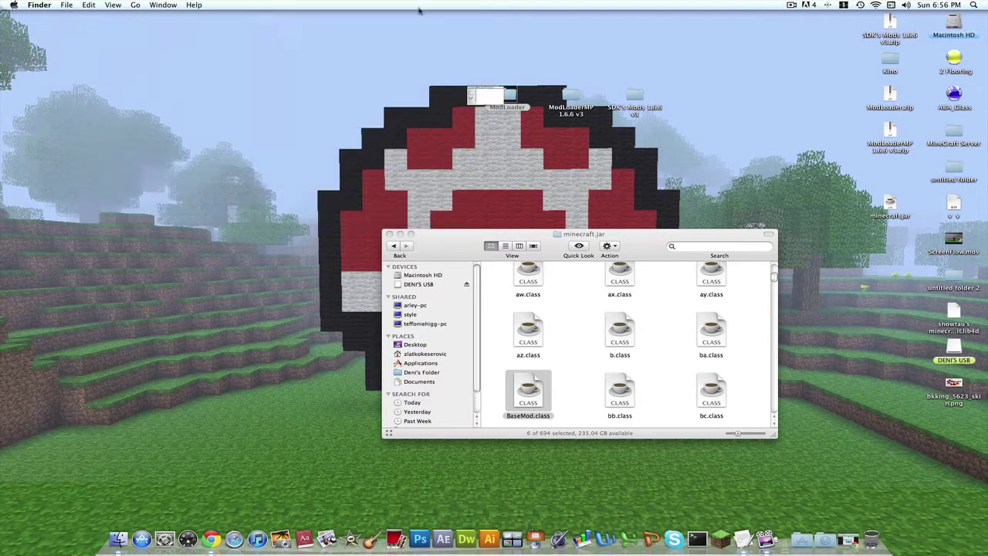
# Step: Move all class files from the ModLoaderMP 1.6.6 v3 folder into minecraft.jar, replacing every duplicate, and close the emptied folder window
pyautogui.doubleClick(572, 96)
pyautogui.moveTo(591, 238); pyautogui.dragTo(268, 6)
pyautogui.click(208, 66)
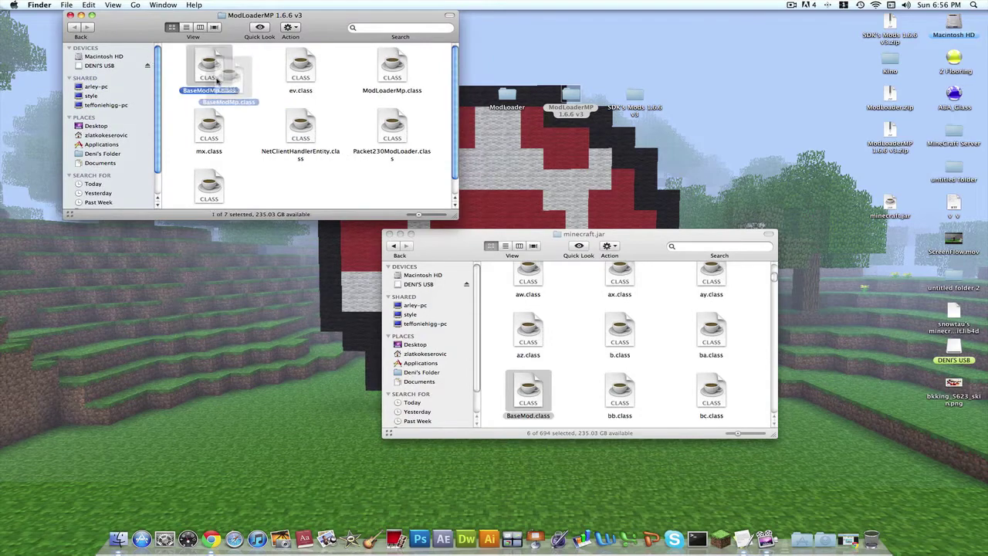
pyautogui.moveTo(170, 69); pyautogui.dragTo(394, 199)
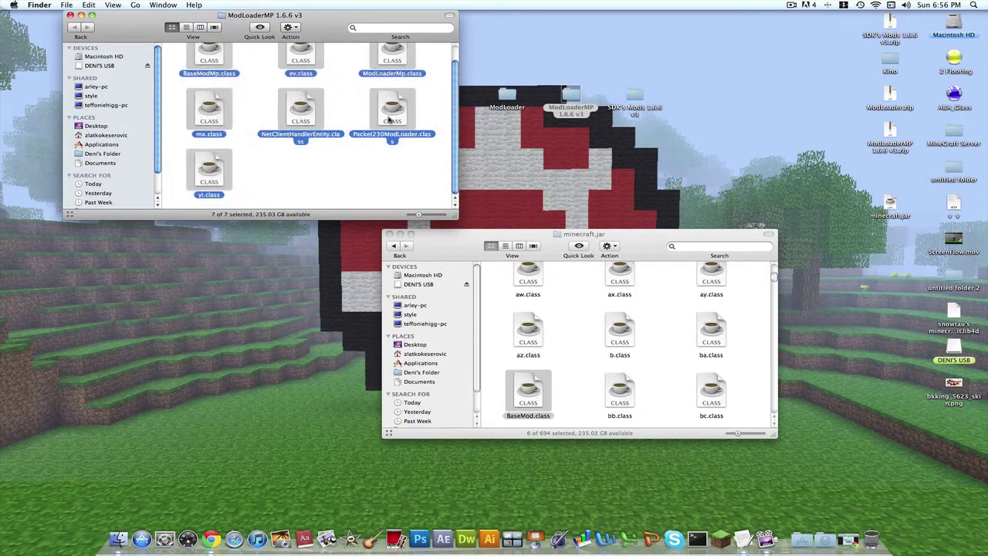
pyautogui.moveTo(386, 112); pyautogui.dragTo(587, 301)
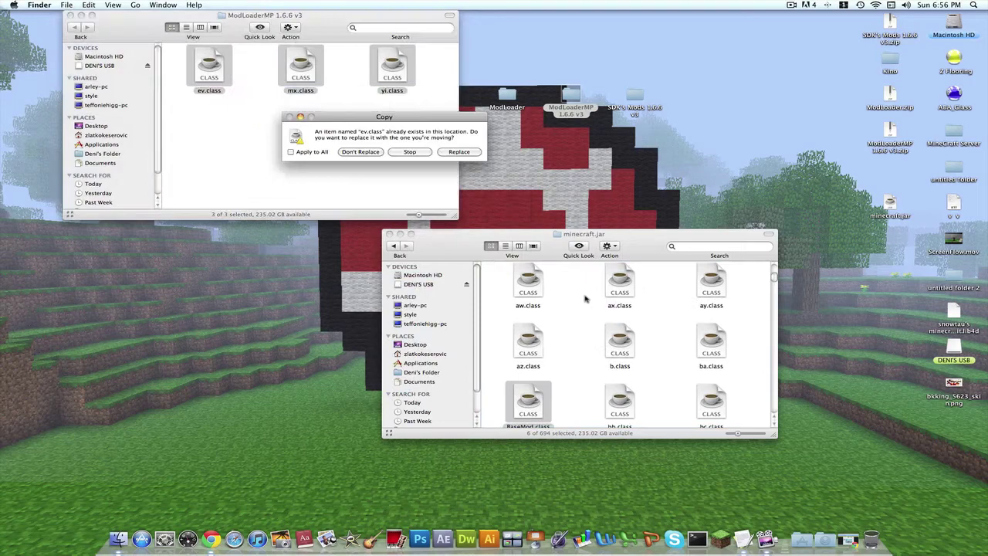
pyautogui.click(309, 153)
pyautogui.click(454, 152)
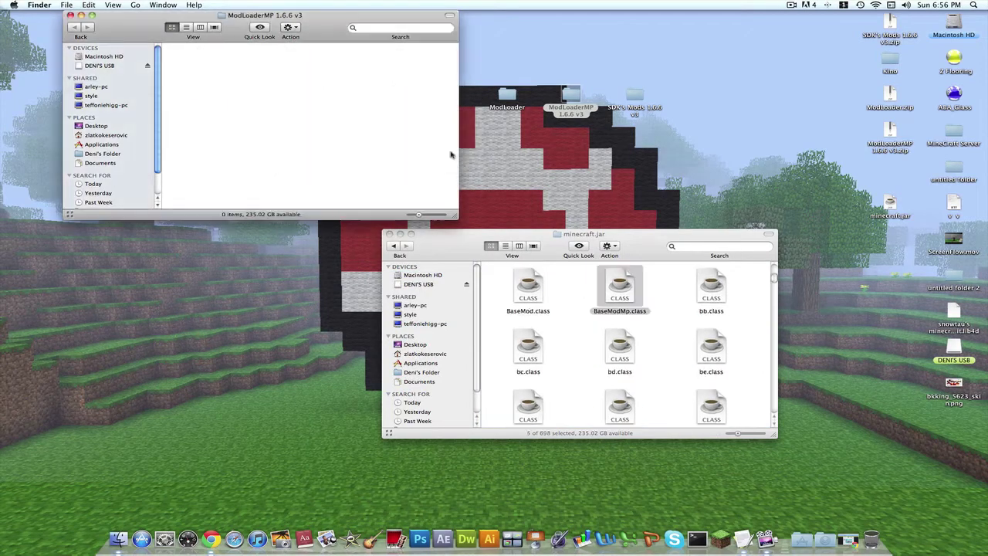
pyautogui.click(590, 298)
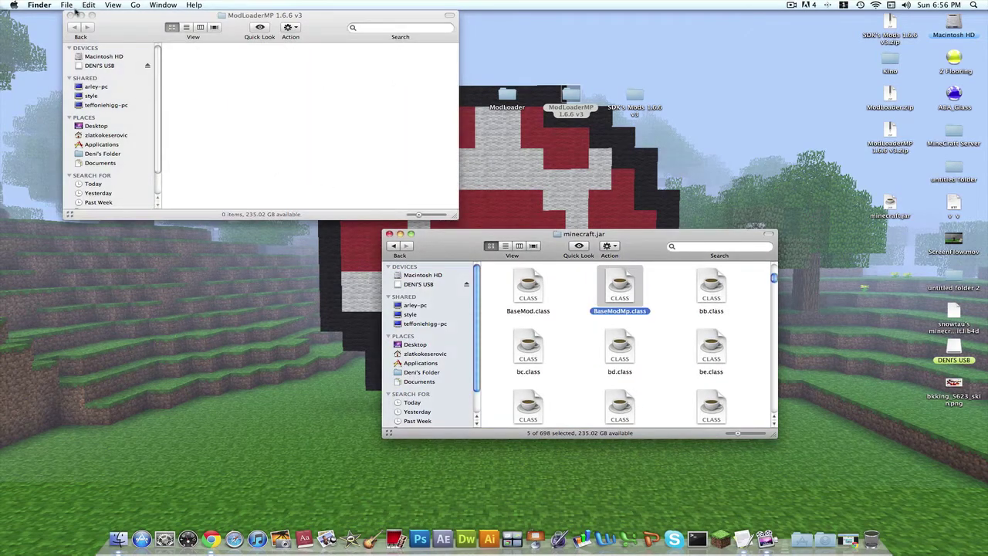
pyautogui.click(71, 15)
# Step: Open the desktop's SDK's Mods 1.6.6 v3 folder beside the minecraft.jar window and bring the minecraft.jar subfolders into reach
pyautogui.doubleClick(638, 98)
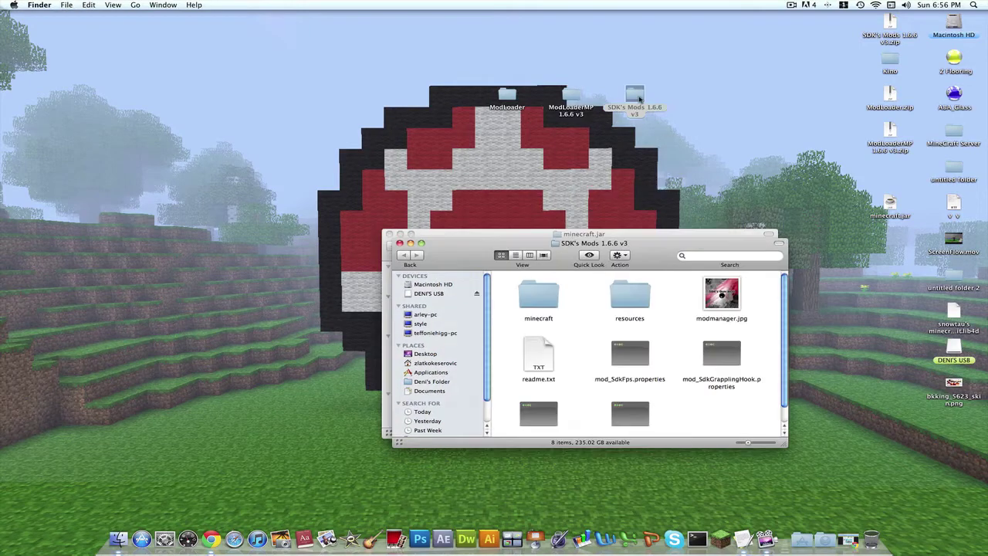
pyautogui.moveTo(559, 244); pyautogui.dragTo(208, 16)
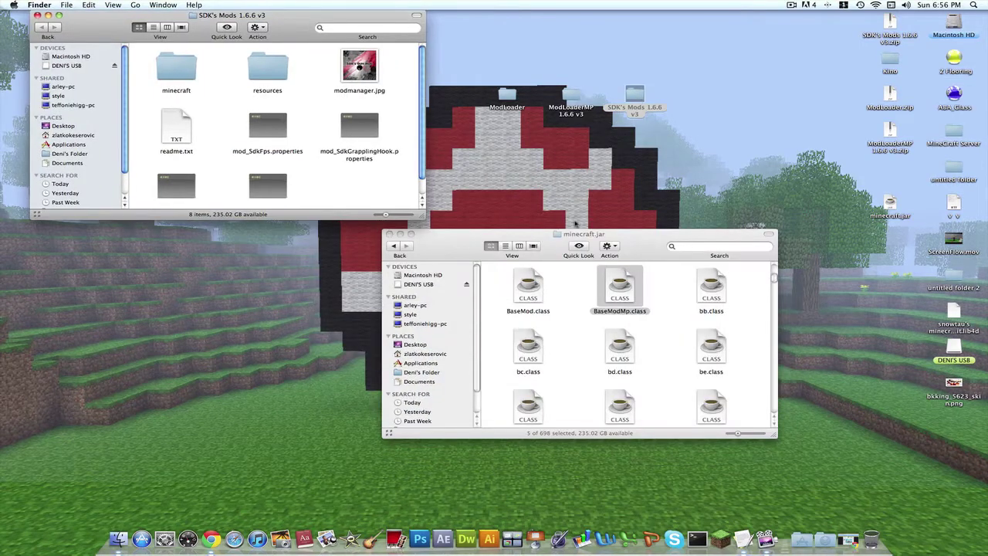
pyautogui.scroll(5, 562, 289)
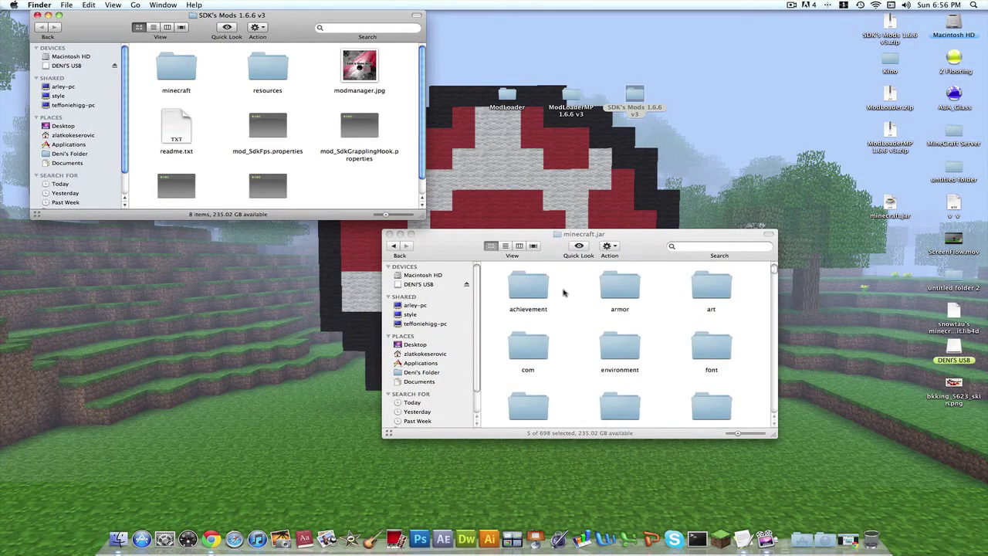
pyautogui.click(563, 292)
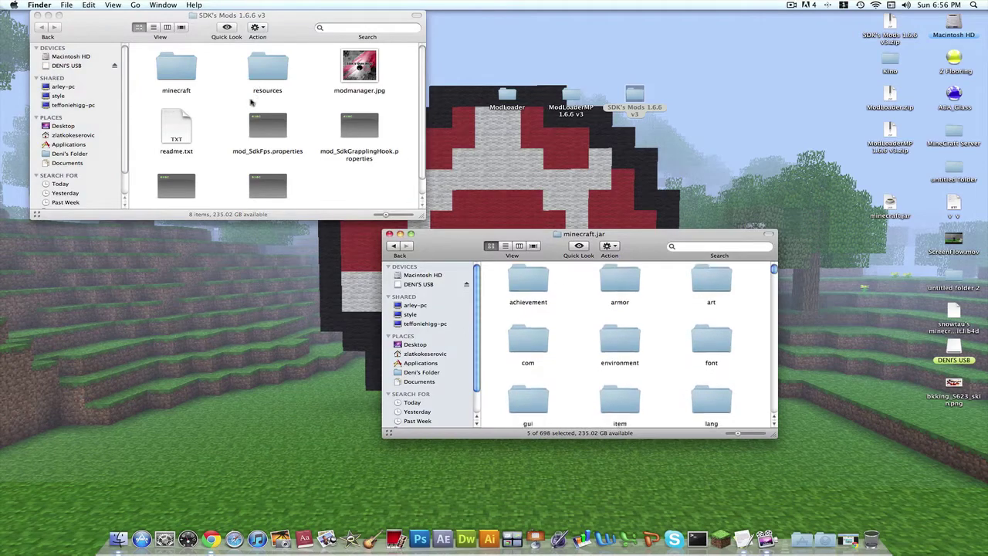
# Step: Move the four armor images from the mod's minecraft folder into minecraft.jar's armor folder, and return both windows to their parent folders
pyautogui.doubleClick(164, 62)
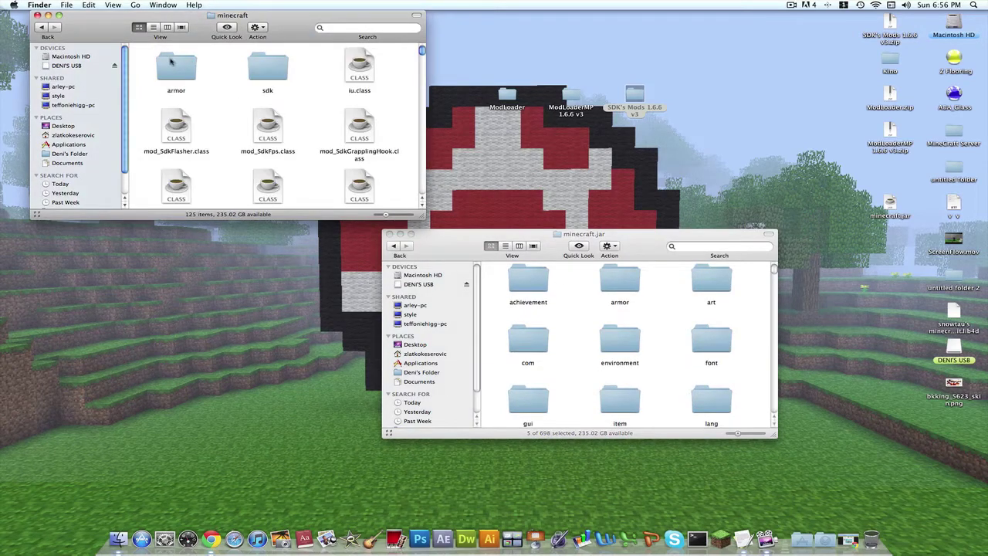
pyautogui.doubleClick(171, 63)
pyautogui.doubleClick(635, 288)
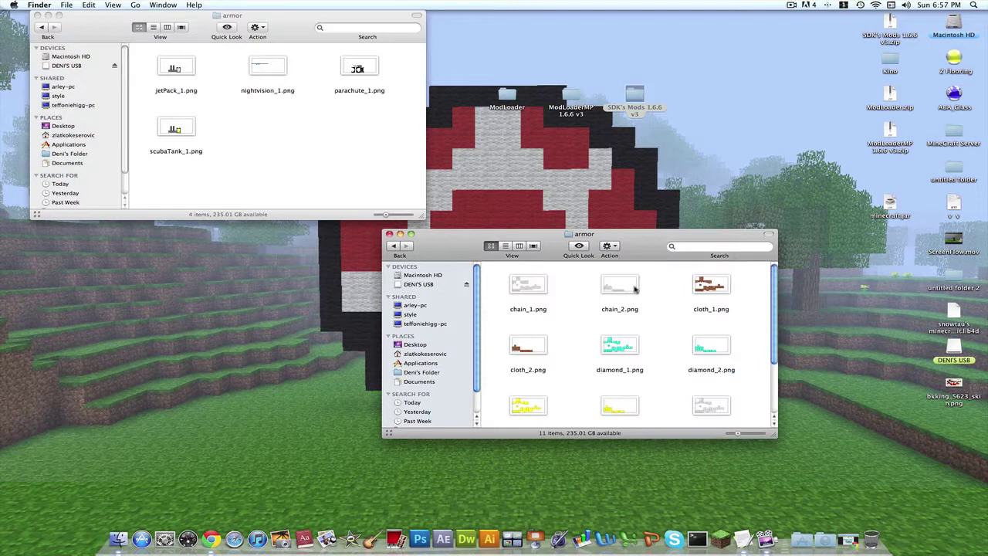
pyautogui.moveTo(133, 60); pyautogui.dragTo(581, 318)
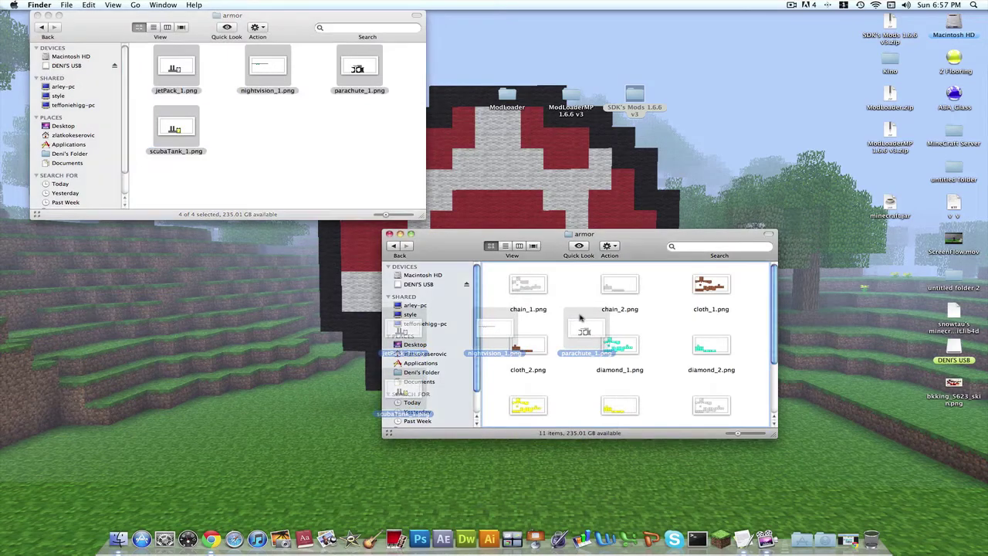
pyautogui.click(393, 246)
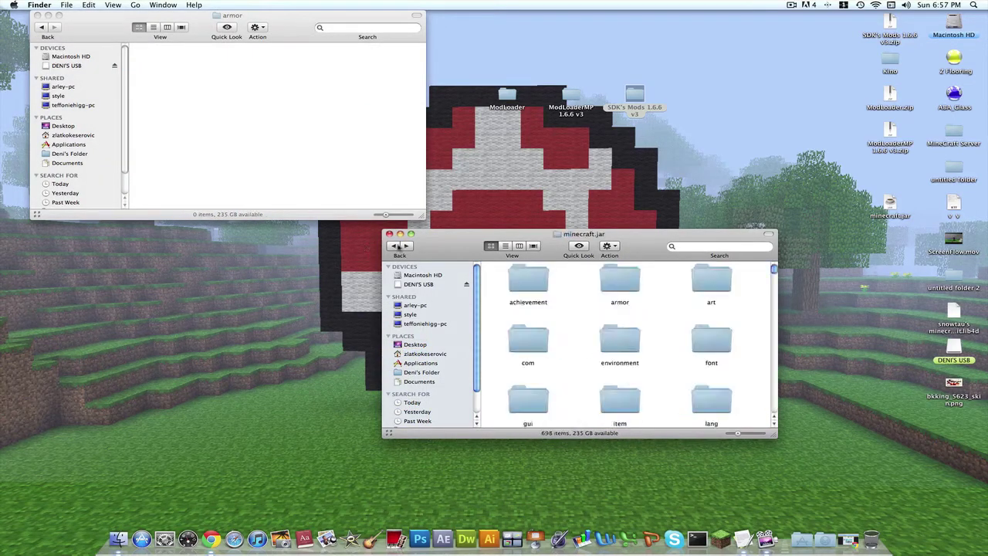
pyautogui.click(44, 28)
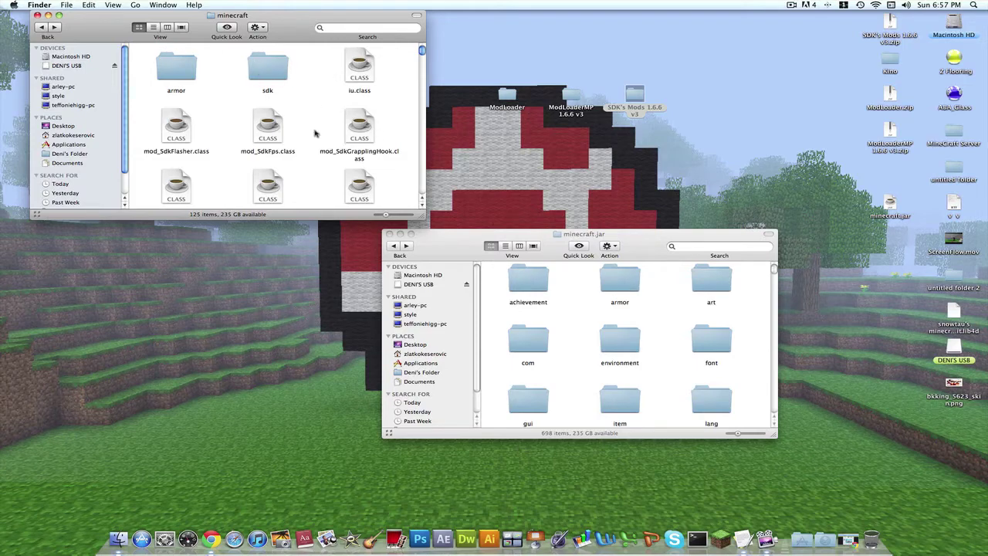
# Step: Keep the contents of the mod's minecraft folder arranged by kind
pyautogui.scroll(-15, 315, 133)
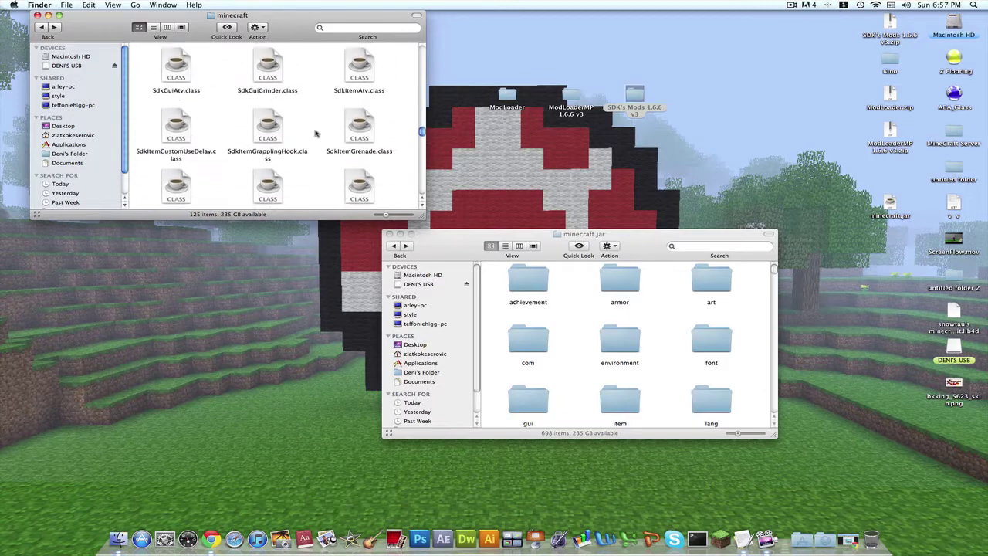
pyautogui.scroll(-15, 315, 133)
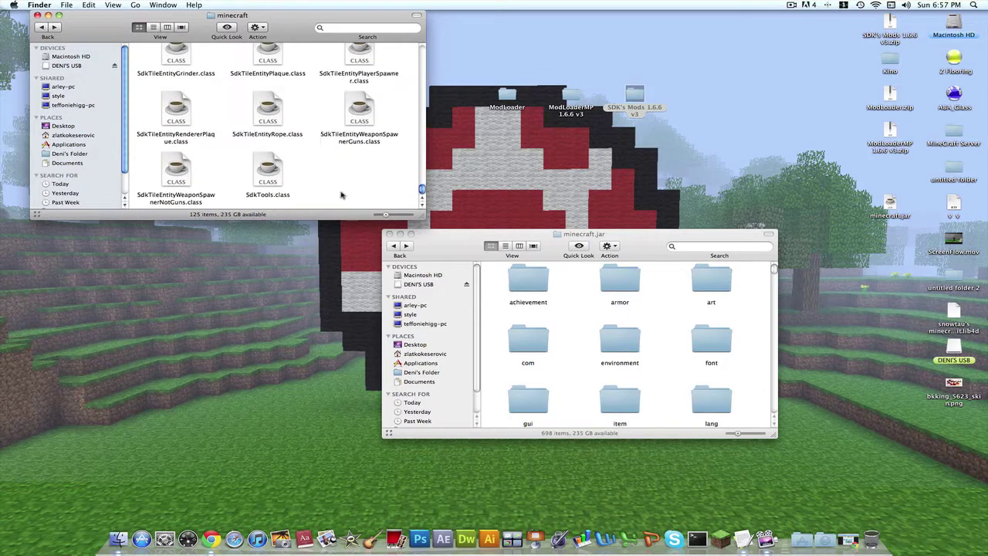
pyautogui.rightClick(340, 173)
pyautogui.moveTo(417, 216)
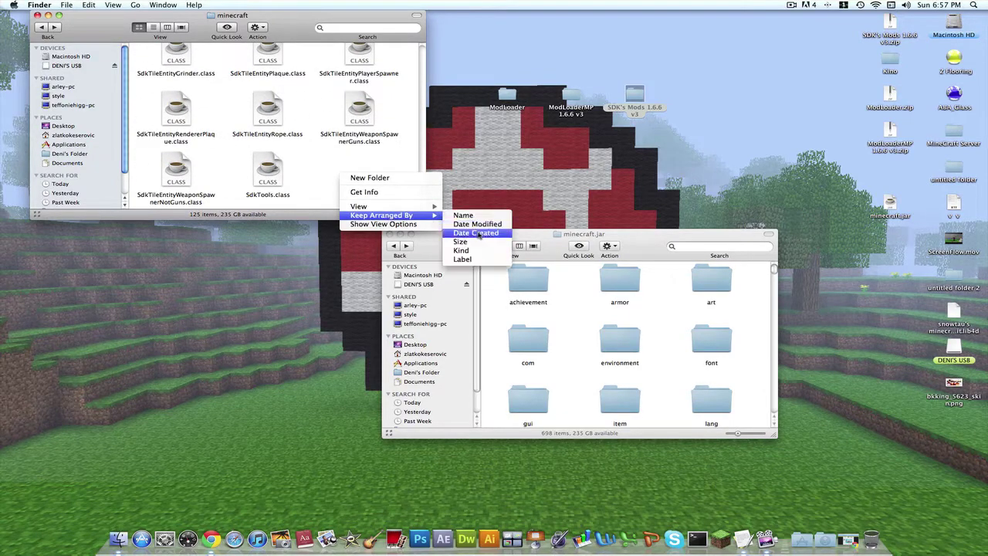
pyautogui.click(461, 251)
# Step: Move the sdk folder and the first large batch of mod class files into minecraft.jar, replacing the existing duplicate
pyautogui.scroll(10, 274, 129)
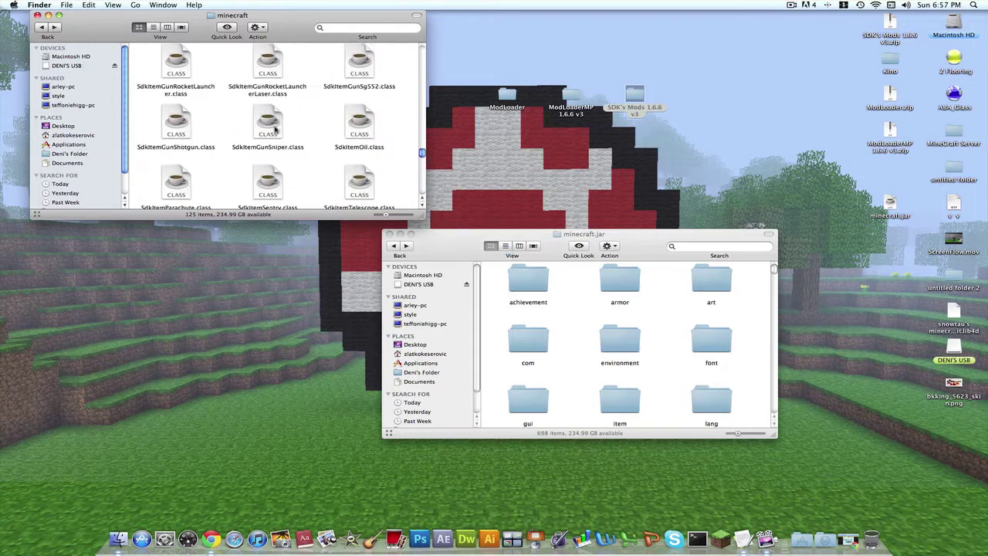
pyautogui.scroll(10, 274, 131)
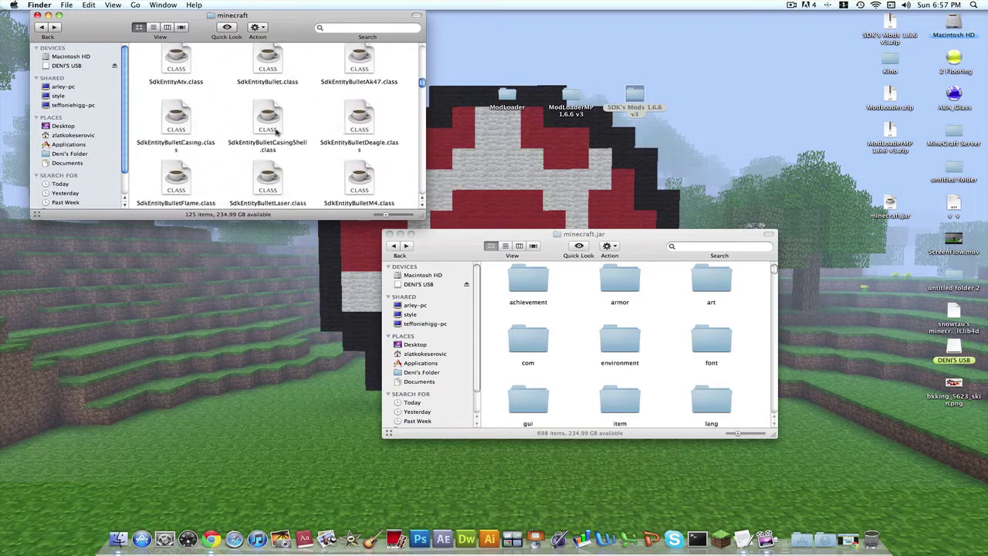
pyautogui.scroll(8, 276, 132)
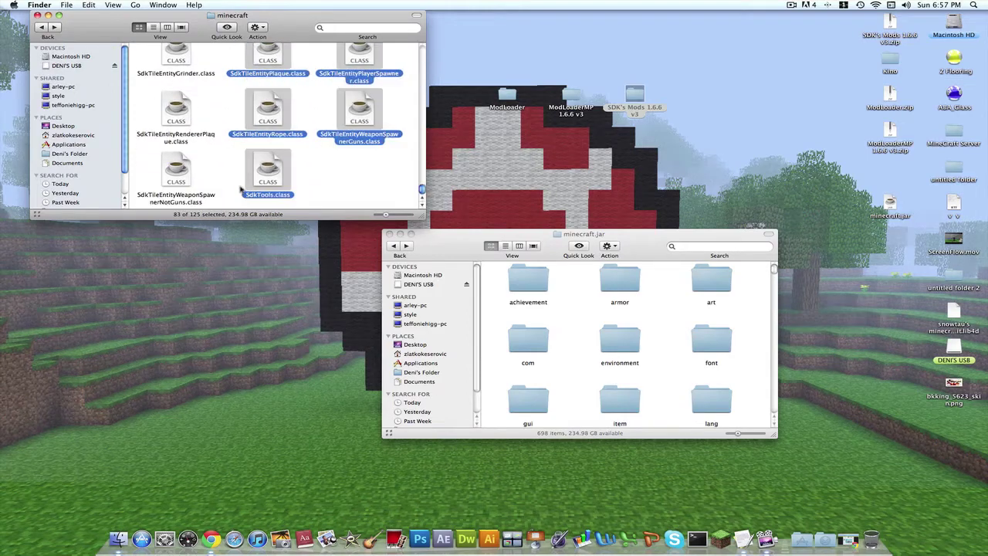
pyautogui.moveTo(256, 178); pyautogui.dragTo(575, 349)
pyautogui.click(461, 150)
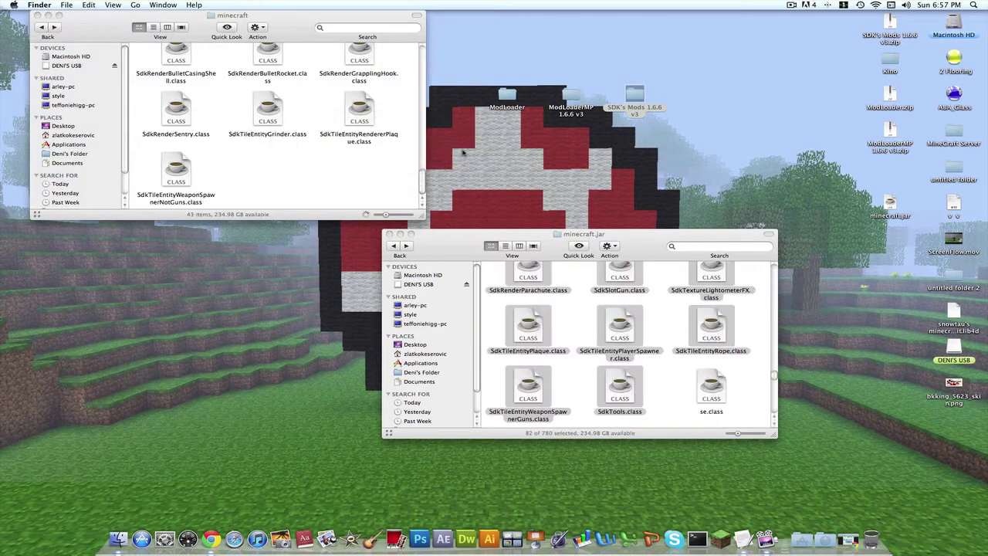
# Step: Move all remaining mod class files into minecraft.jar in successive batches, leaving only the armor folder behind
pyautogui.click(373, 161)
pyautogui.scroll(10, 373, 162)
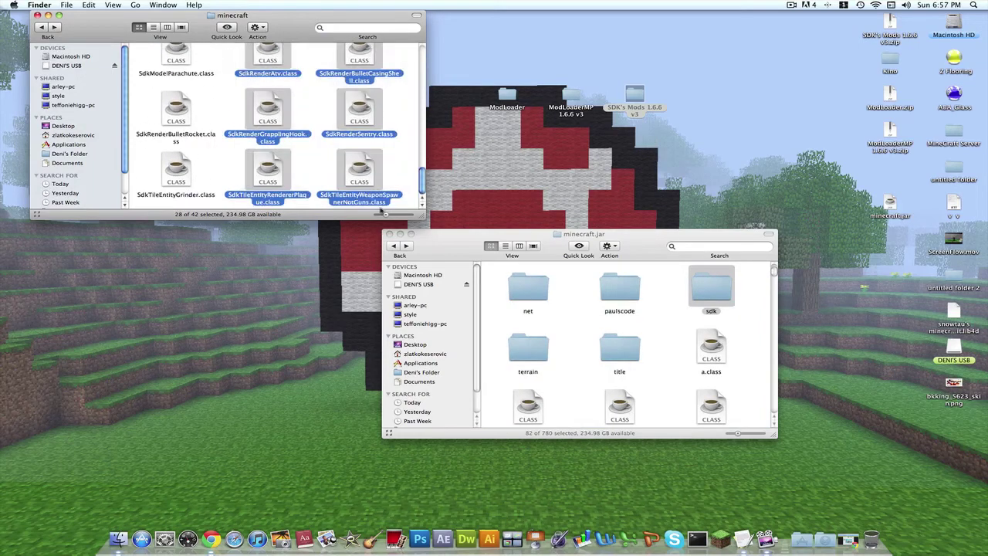
pyautogui.moveTo(380, 210); pyautogui.dragTo(569, 315)
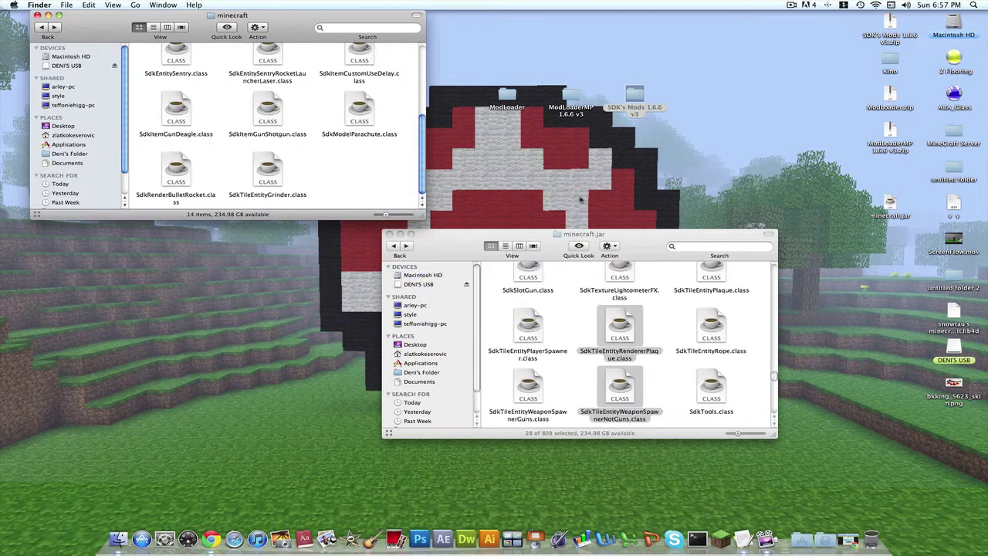
pyautogui.scroll(5, 318, 174)
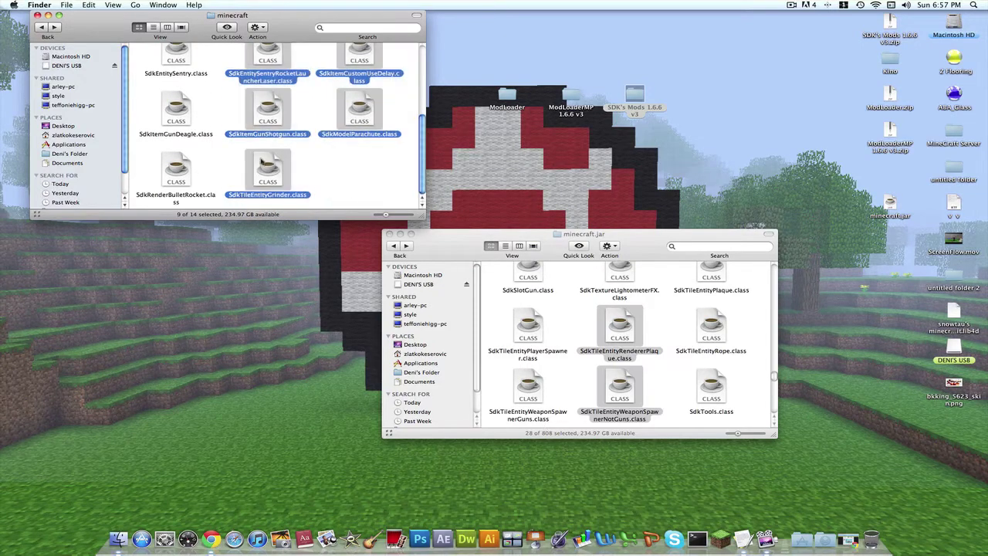
pyautogui.moveTo(261, 164); pyautogui.dragTo(555, 337)
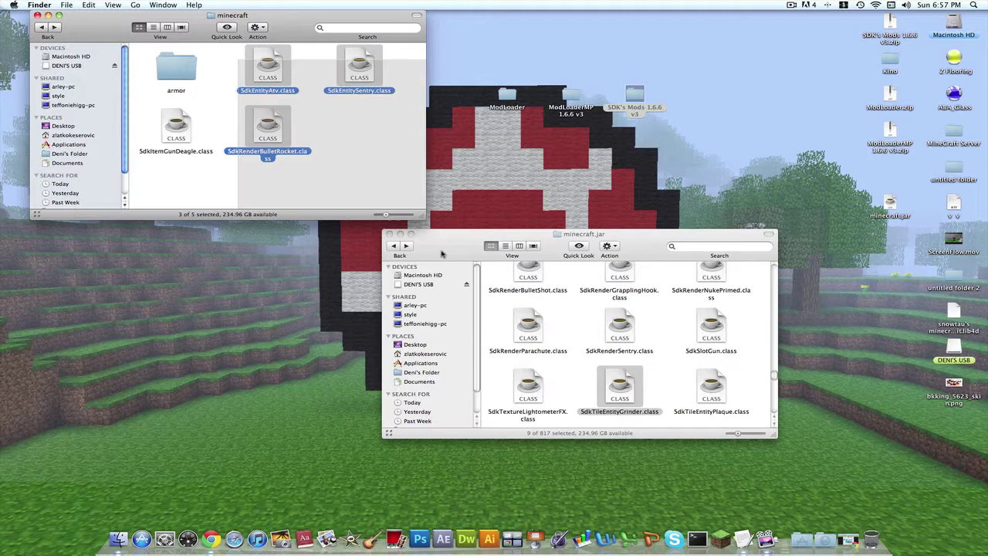
pyautogui.moveTo(442, 253); pyautogui.dragTo(579, 303)
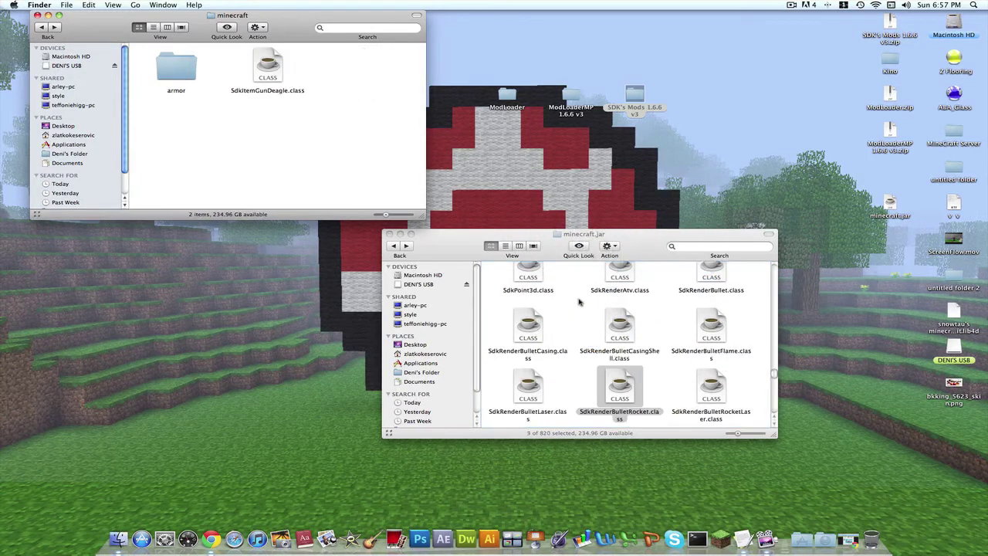
pyautogui.moveTo(264, 58); pyautogui.dragTo(561, 339)
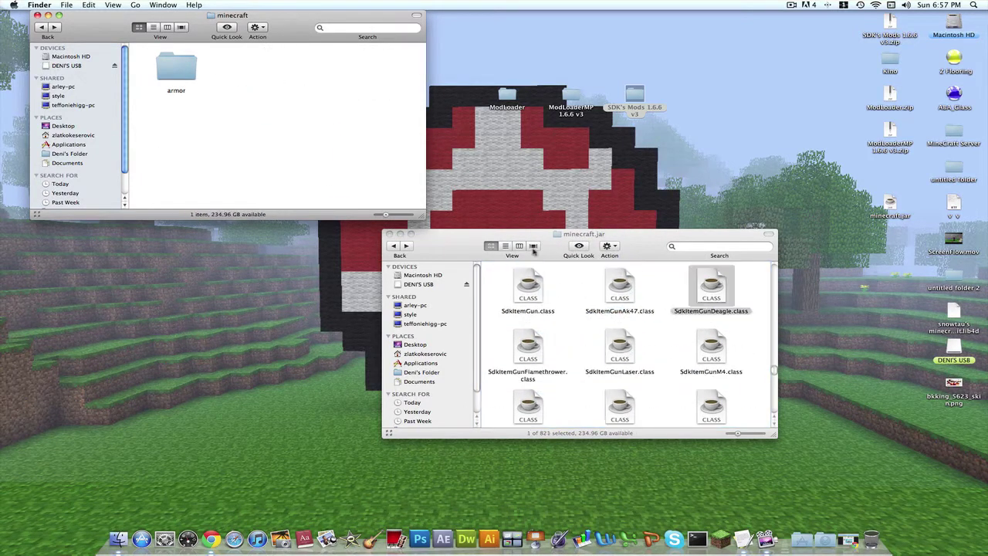
# Step: Move the sdk folder from the mod's resources folder into the resources folder of the main minecraft directory
pyautogui.click(41, 28)
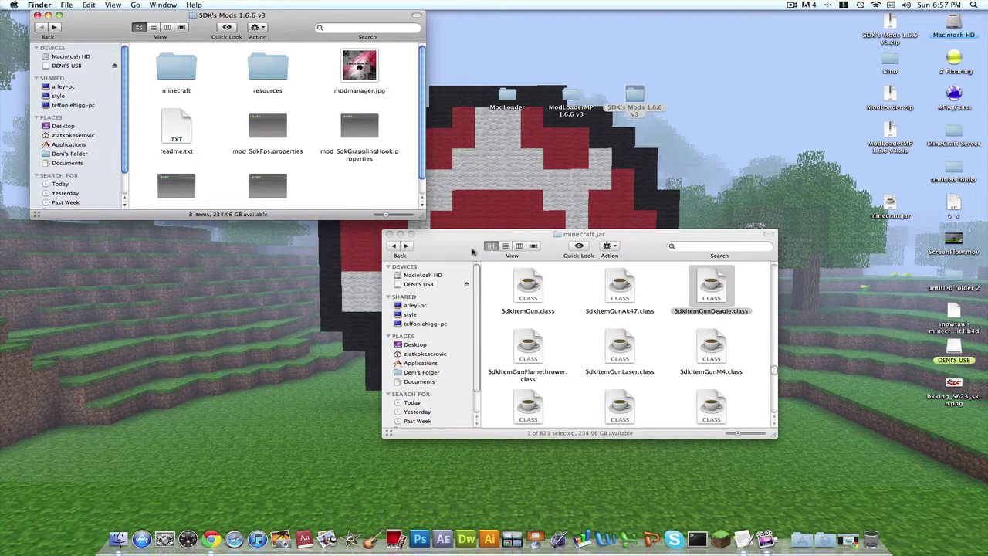
pyautogui.moveTo(473, 252); pyautogui.dragTo(471, 251)
pyautogui.click(393, 246)
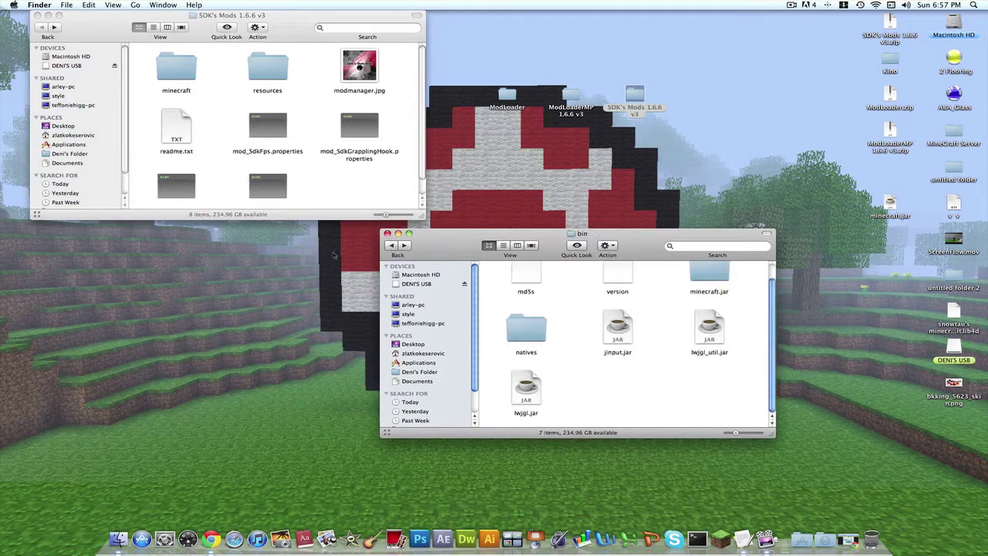
pyautogui.click(393, 246)
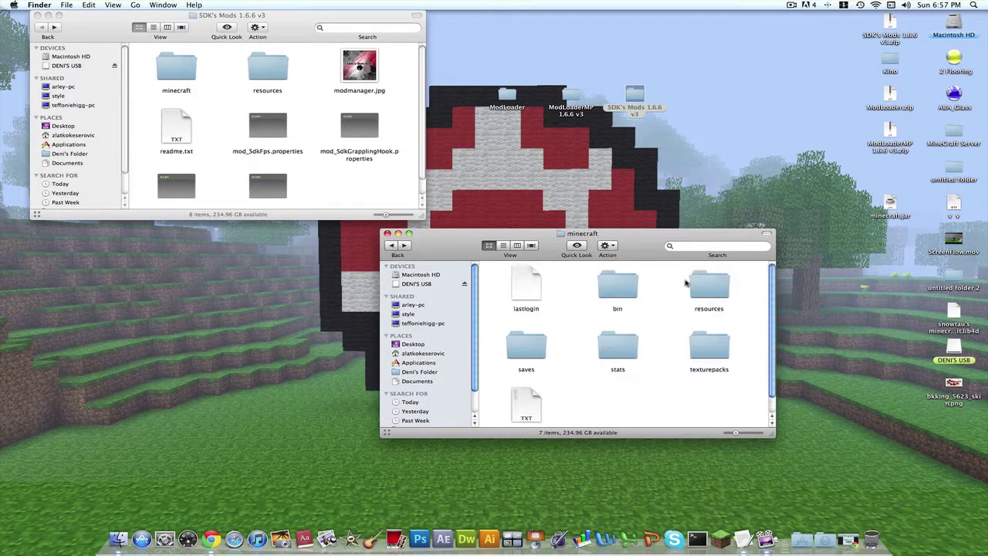
pyautogui.doubleClick(708, 294)
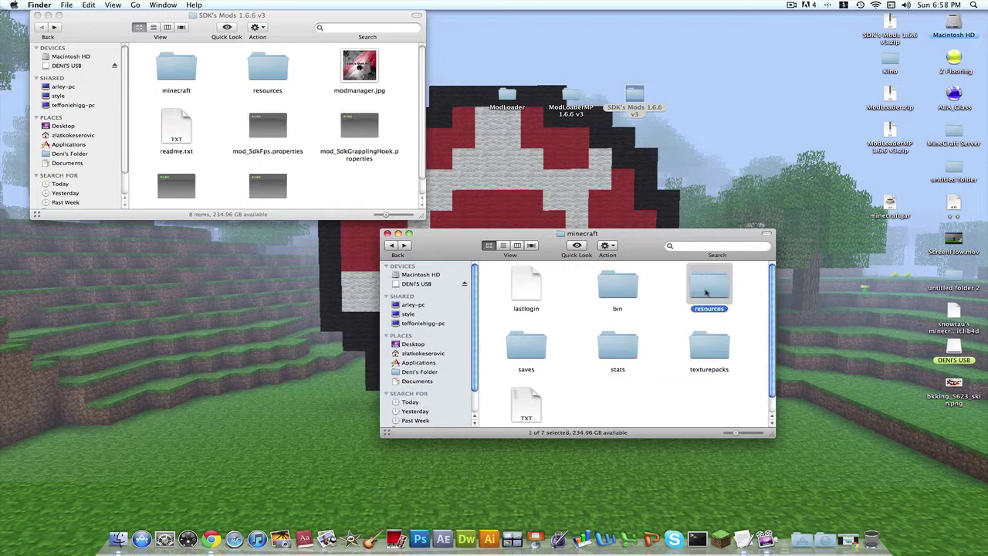
pyautogui.doubleClick(259, 70)
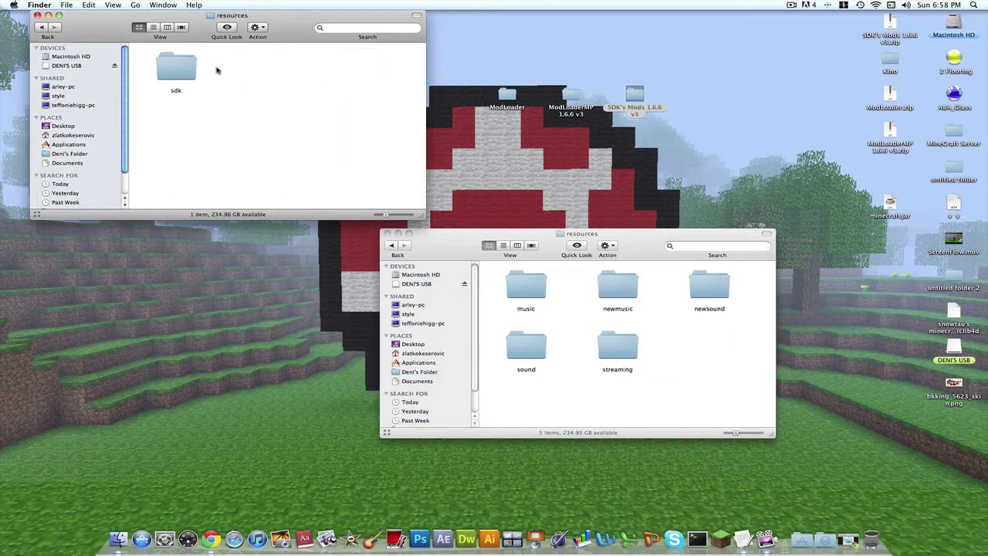
pyautogui.moveTo(182, 68); pyautogui.dragTo(699, 343)
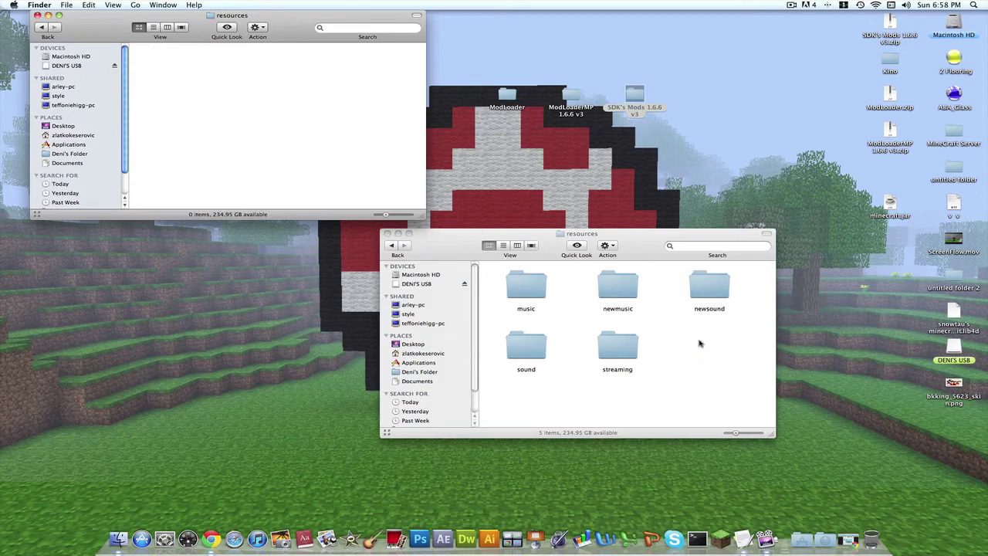
# Step: Return to the main minecraft directory and open its bin folder
pyautogui.click(402, 245)
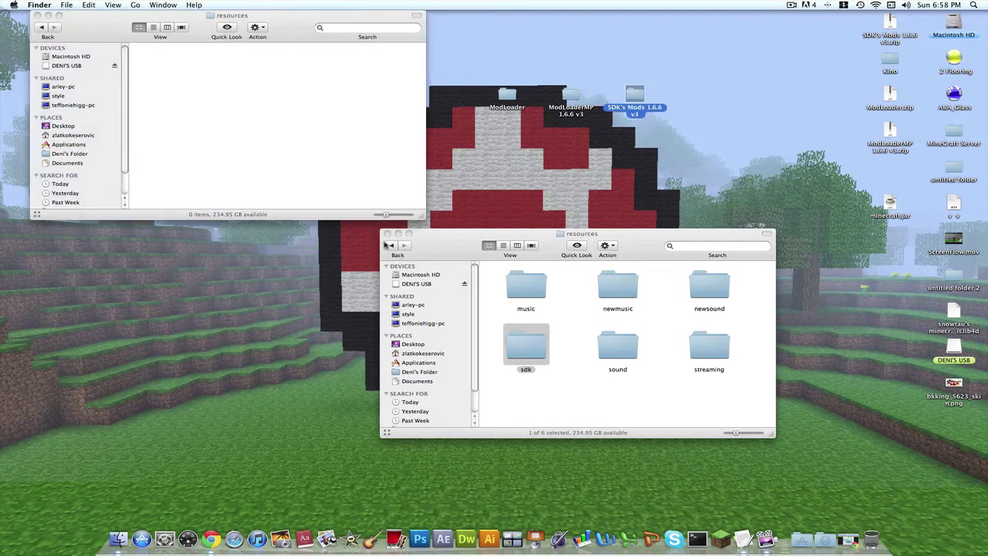
pyautogui.click(390, 245)
pyautogui.doubleClick(621, 284)
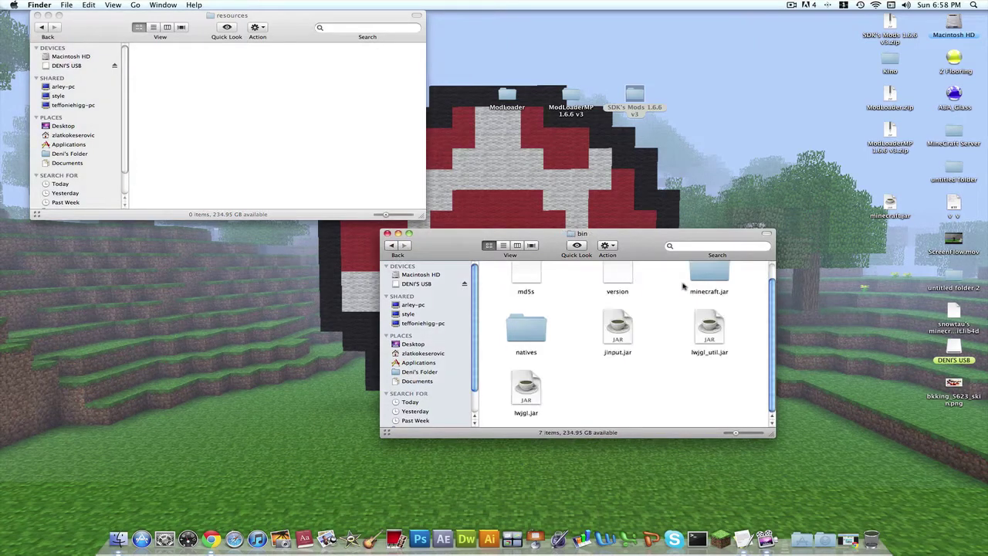
# Step: Open minecraft.jar from the bin folder and move its META-INF folder to the Trash
pyautogui.doubleClick(712, 279)
pyautogui.scroll(10, 715, 272)
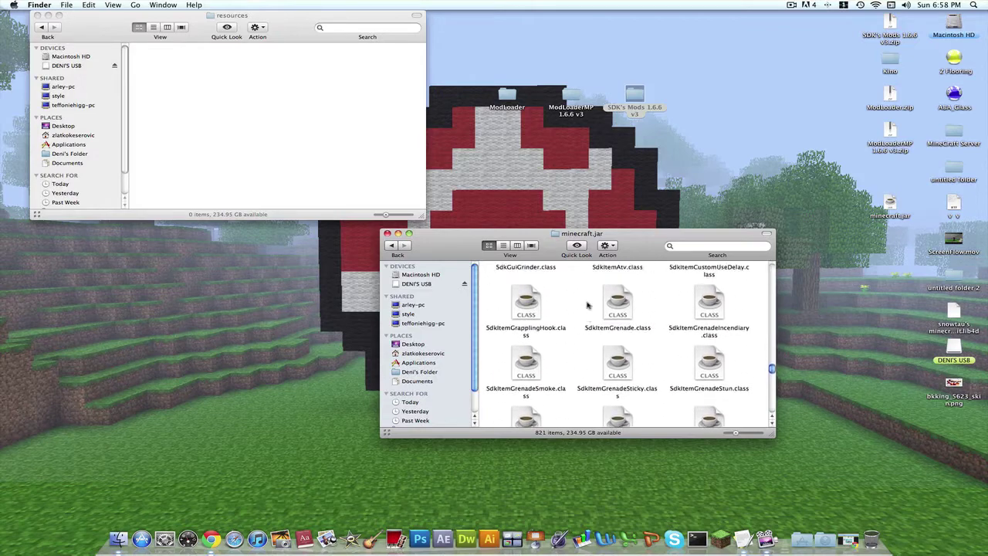
pyautogui.moveTo(772, 366); pyautogui.dragTo(789, 222)
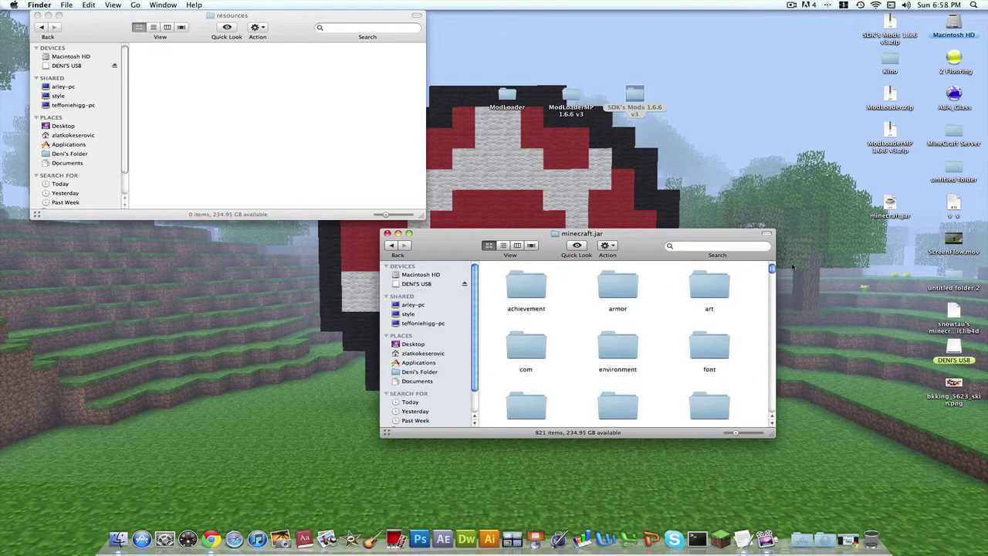
pyautogui.scroll(-5, 733, 298)
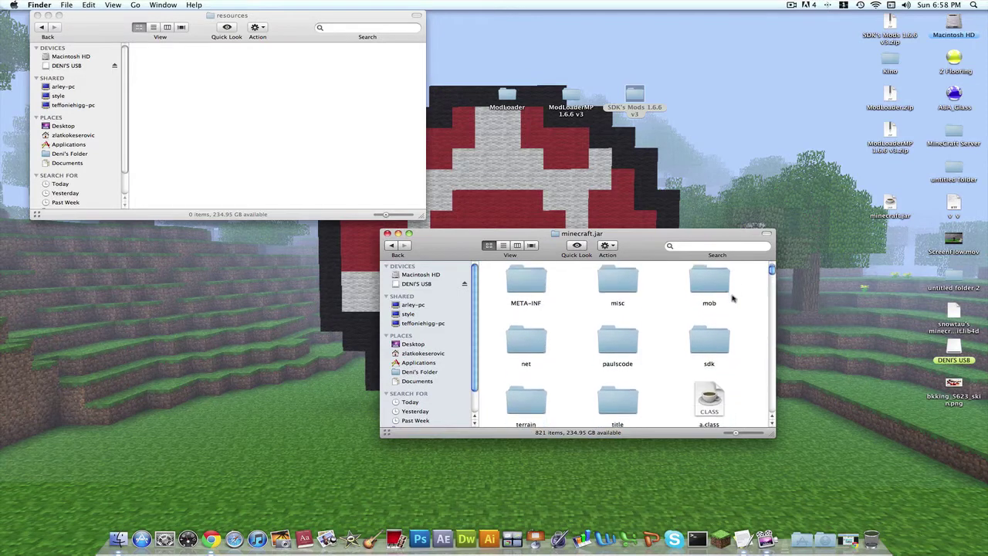
pyautogui.moveTo(526, 282); pyautogui.dragTo(877, 539)
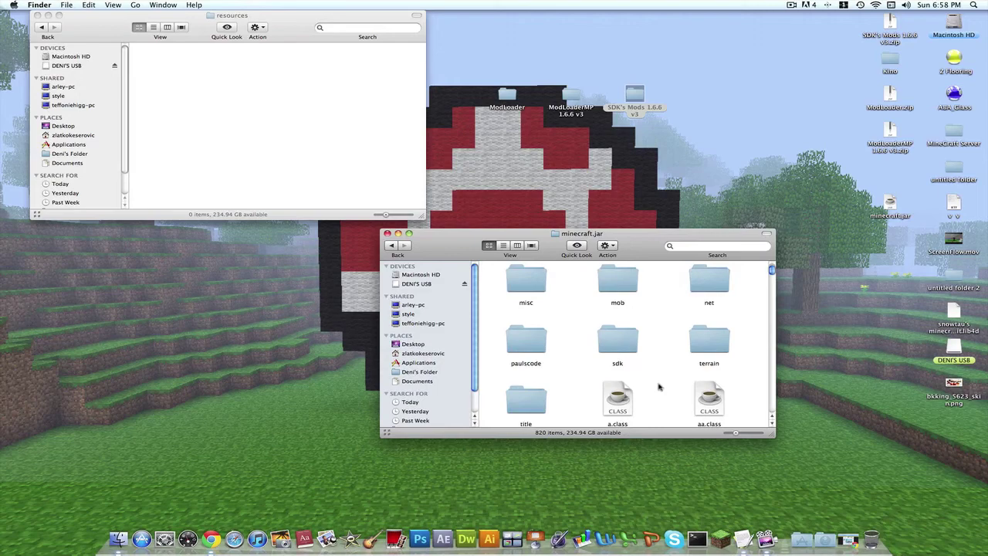
pyautogui.click(826, 543)
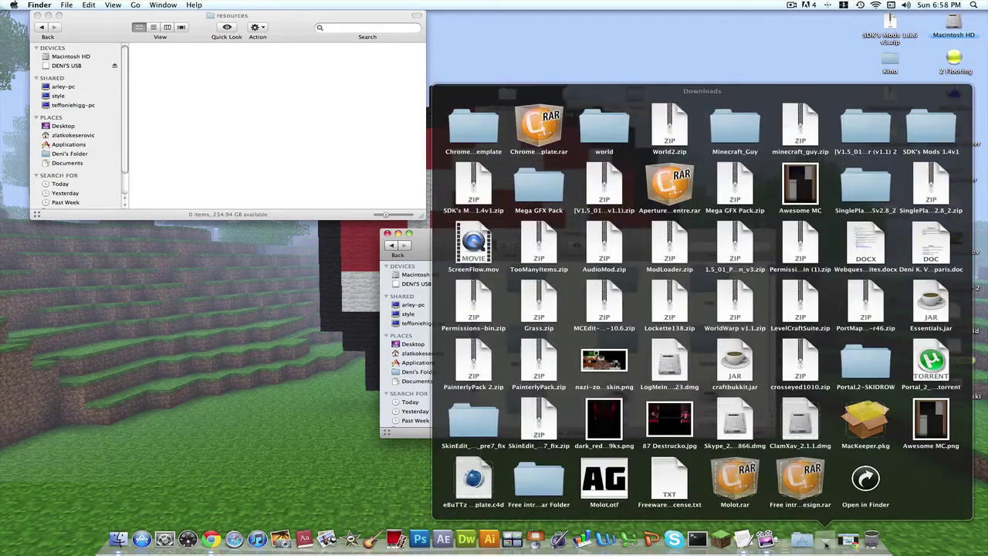
pyautogui.click(865, 545)
pyautogui.click(848, 544)
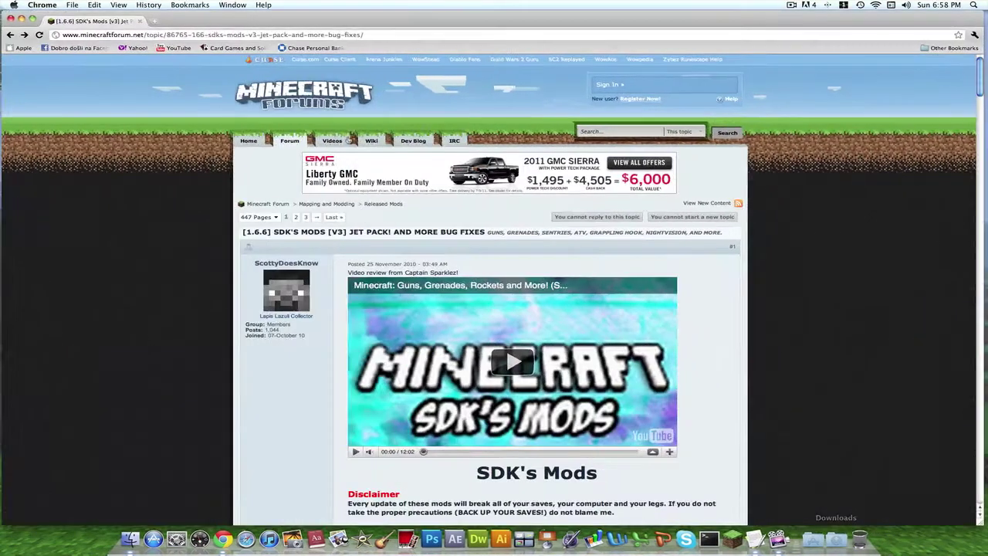
pyautogui.click(22, 20)
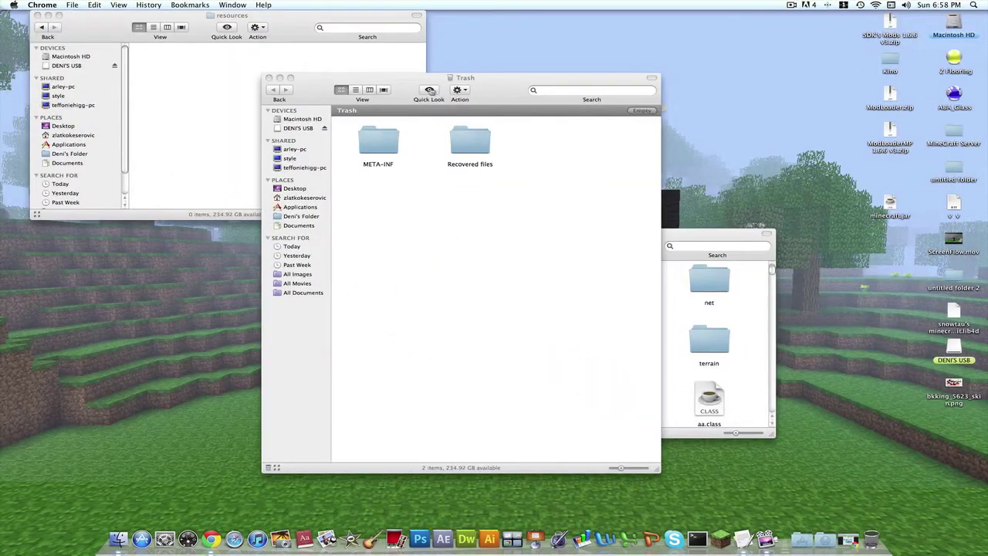
# Step: Start emptying the Trash but cancel it, look inside the Recovered files folder, and close the Trash window
pyautogui.click(466, 90)
pyautogui.click(474, 115)
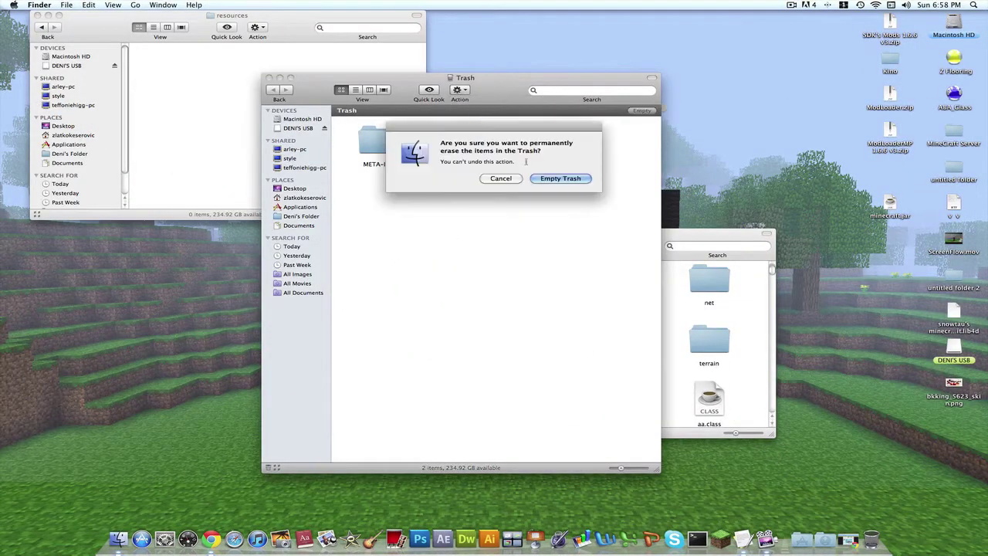
pyautogui.click(502, 179)
pyautogui.doubleClick(470, 143)
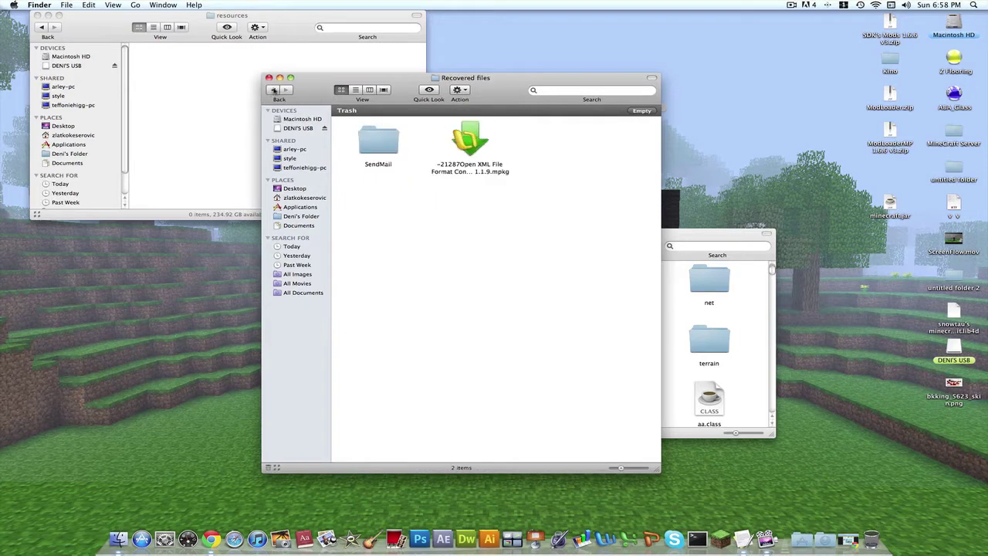
pyautogui.click(273, 90)
pyautogui.press('super+w')
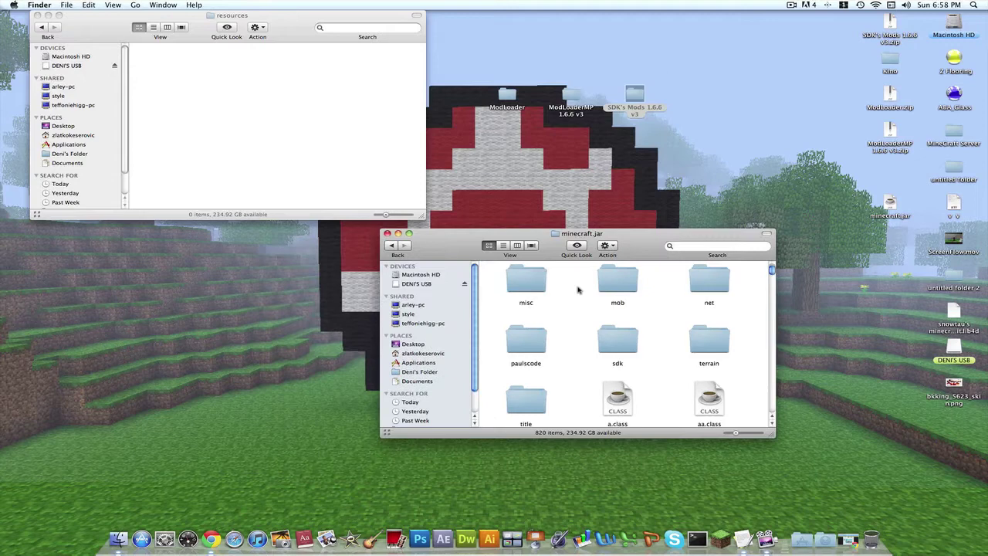
# Step: Go back to the SDK's Mods 1.6.6 v3 folder in one window and to Minecraft's bin folder in the other
pyautogui.moveTo(554, 227); pyautogui.dragTo(549, 212)
pyautogui.scroll(5, 607, 286)
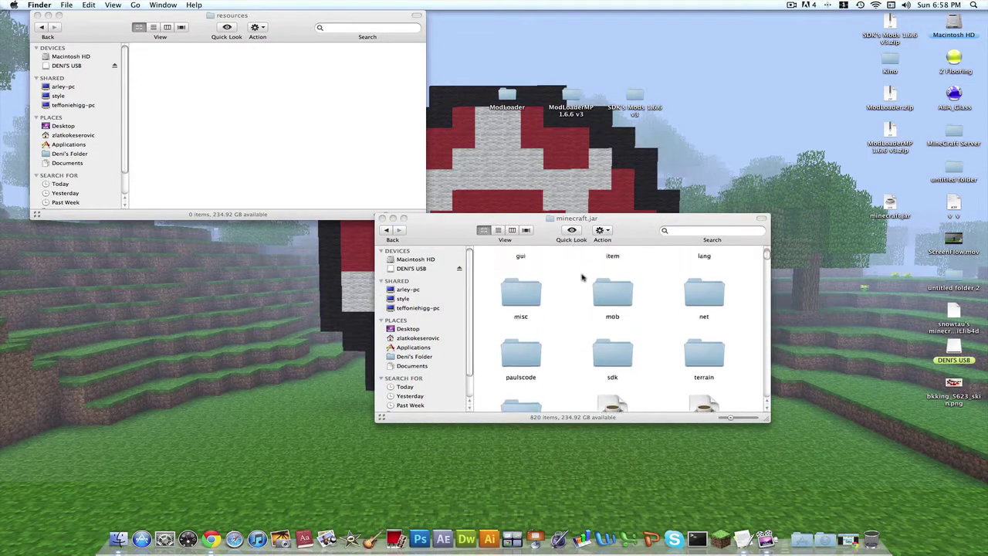
pyautogui.click(573, 282)
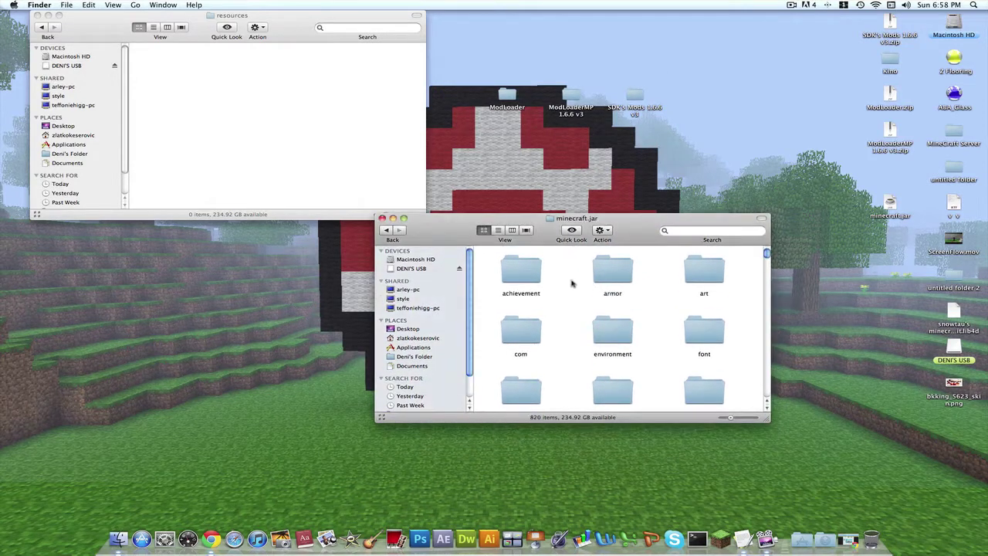
pyautogui.click(43, 28)
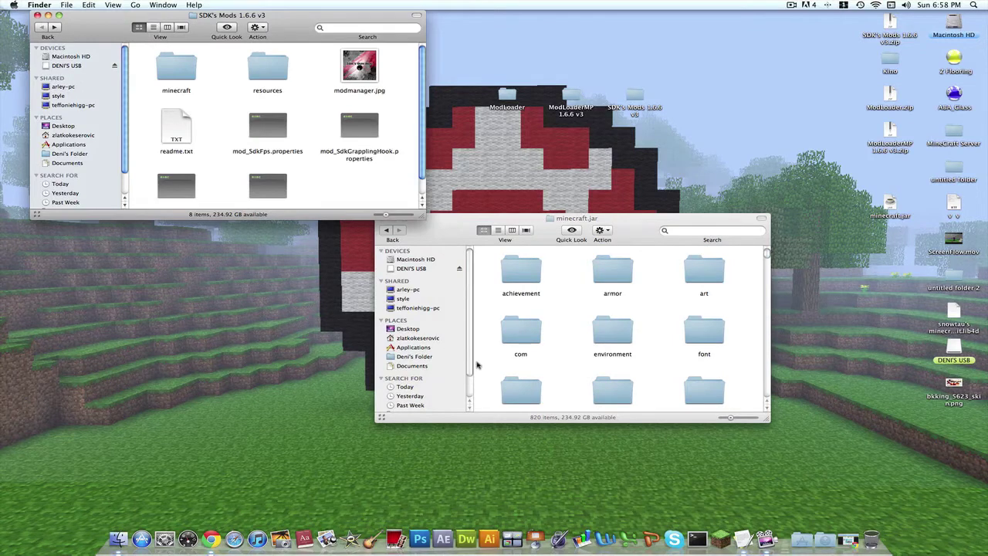
pyautogui.click(383, 232)
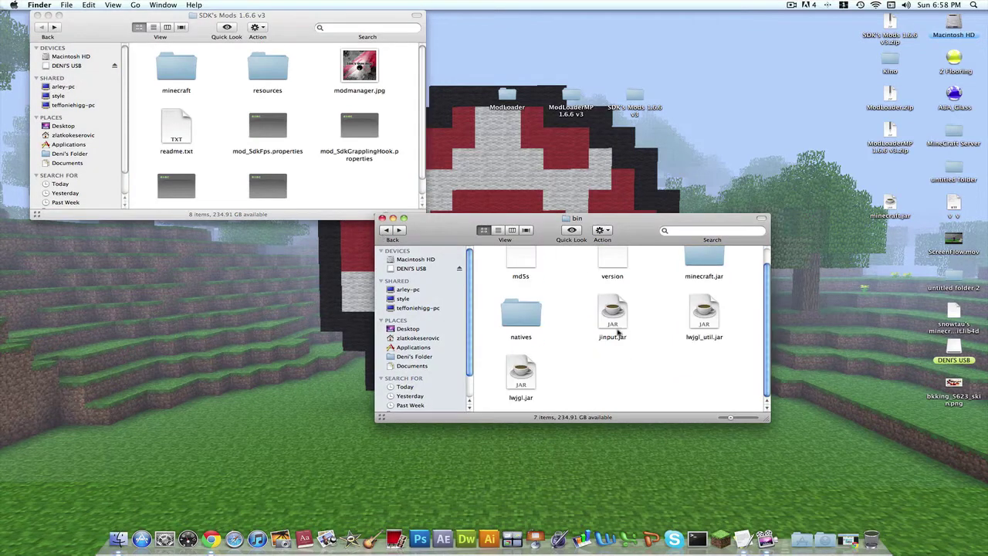
# Step: Move the mod_SdkFps, mod_SdkGrapplingHook, mod_SdkUtility and mod_SdkGuns properties files from the SDK's Mods folder into the bin folder
pyautogui.scroll(-1, 244, 125)
pyautogui.scroll(-2, 244, 126)
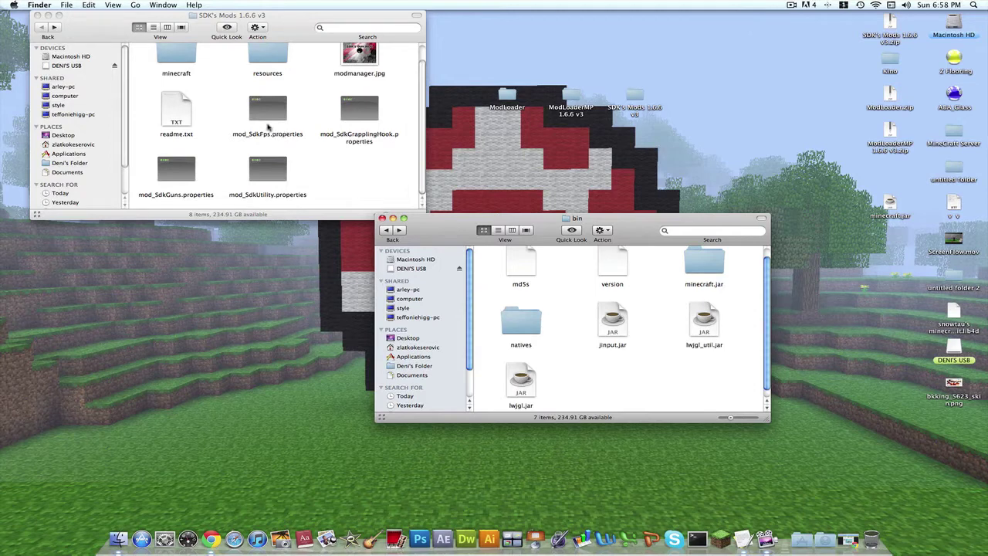
pyautogui.moveTo(241, 107); pyautogui.dragTo(390, 182)
pyautogui.moveTo(268, 159); pyautogui.dragTo(595, 349)
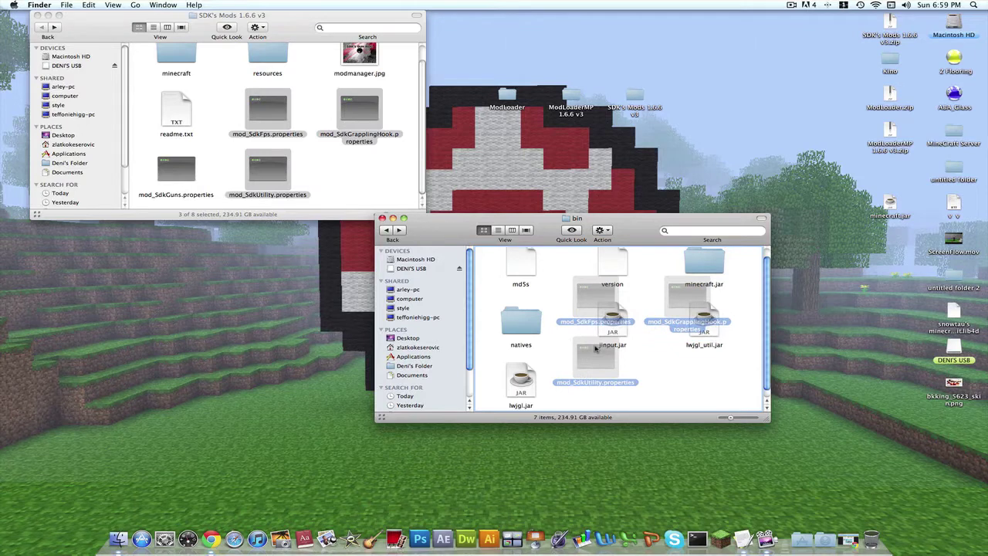
pyautogui.moveTo(596, 349); pyautogui.dragTo(595, 349)
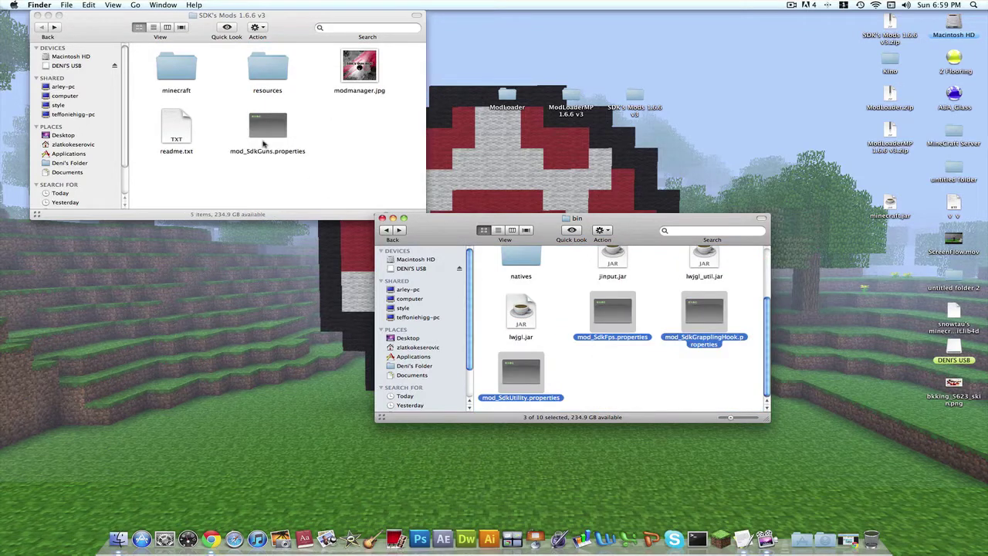
pyautogui.moveTo(268, 126); pyautogui.dragTo(627, 372)
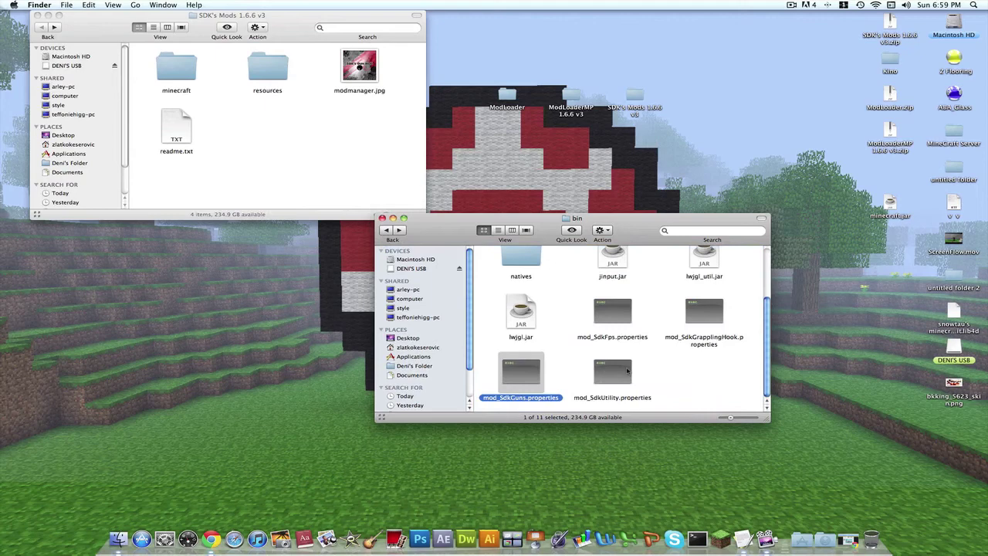
# Step: Check the mod's resources folder and the bin folder for leftover files, and close both Finder windows
pyautogui.click(308, 74)
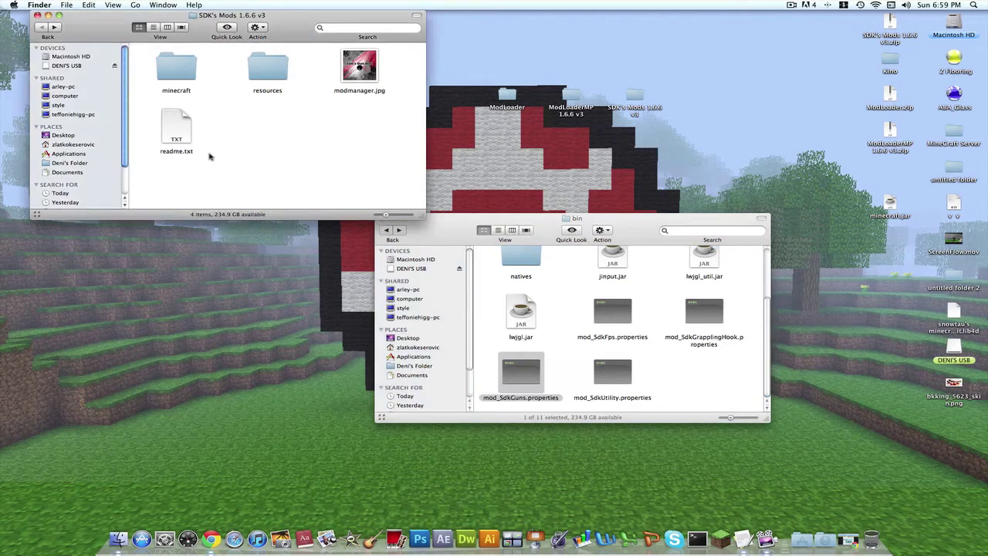
pyautogui.doubleClick(262, 68)
pyautogui.click(41, 27)
pyautogui.click(461, 240)
pyautogui.scroll(3, 649, 390)
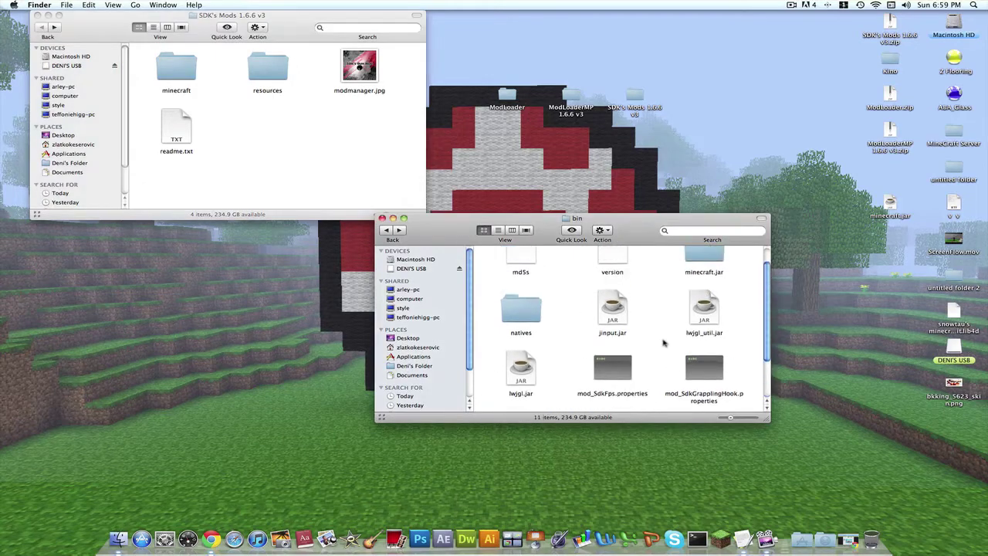
pyautogui.click(382, 219)
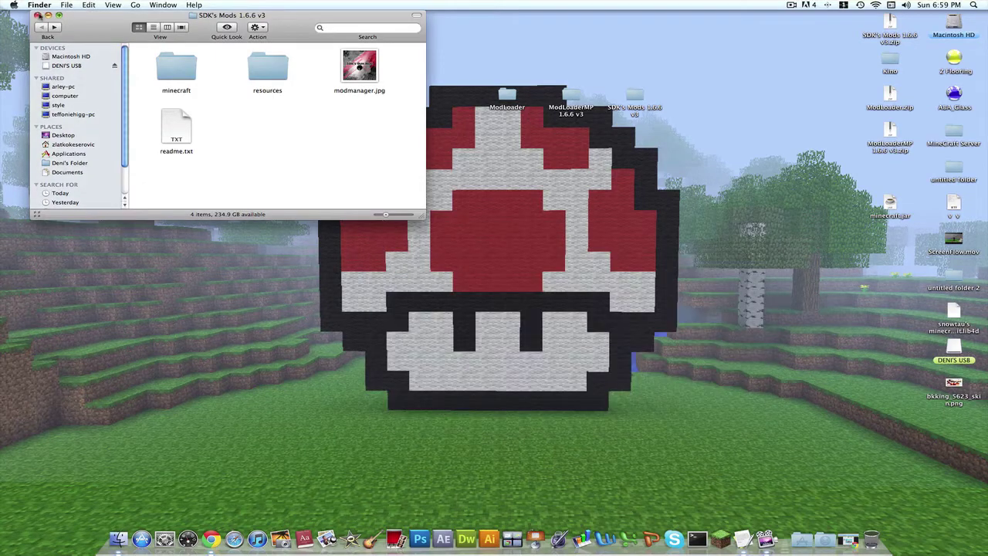
pyautogui.click(37, 15)
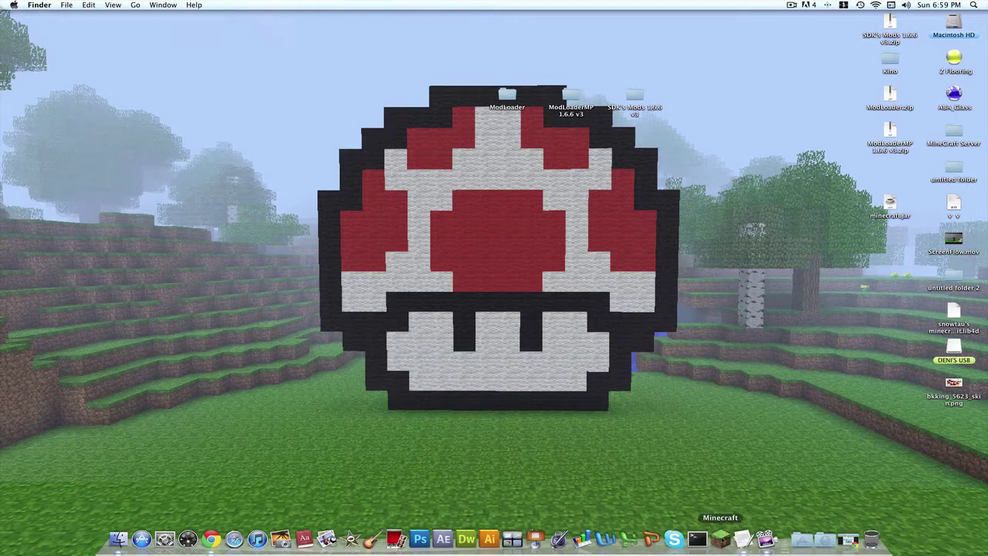
# Step: Launch Minecraft, log in and open the single-player world selection
pyautogui.click(721, 539)
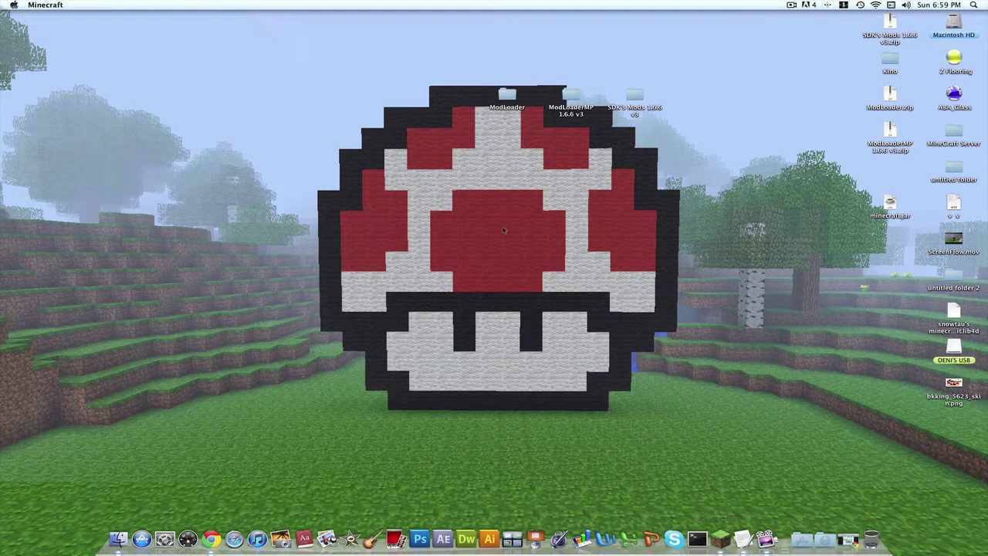
pyautogui.click(653, 368)
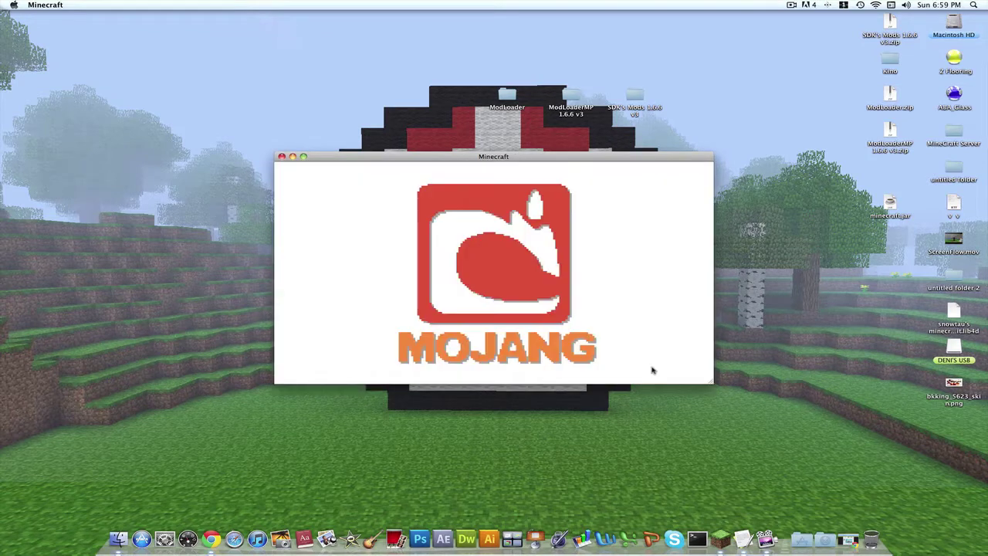
pyautogui.click(468, 277)
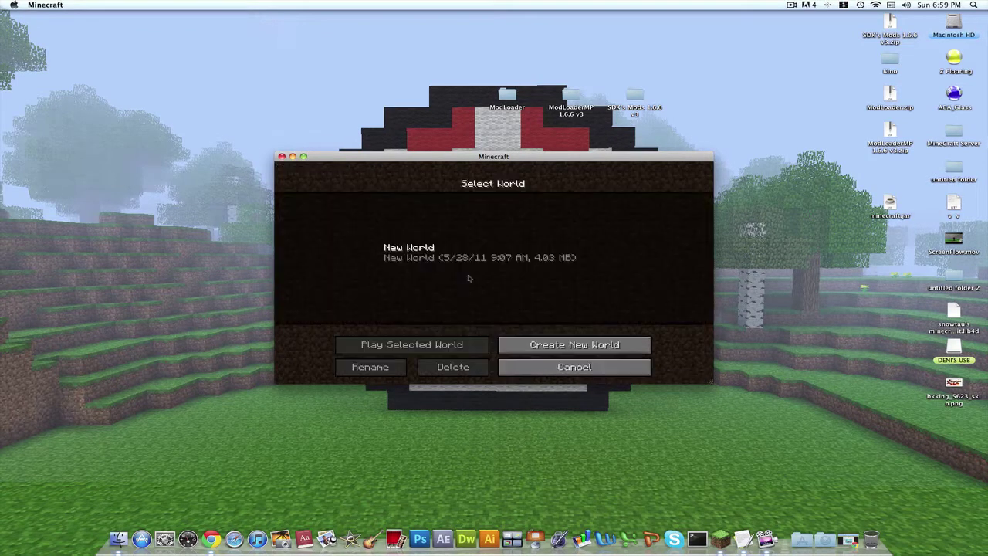
# Step: Create a new single-player world named New World with the generator seed Myth
pyautogui.click(468, 255)
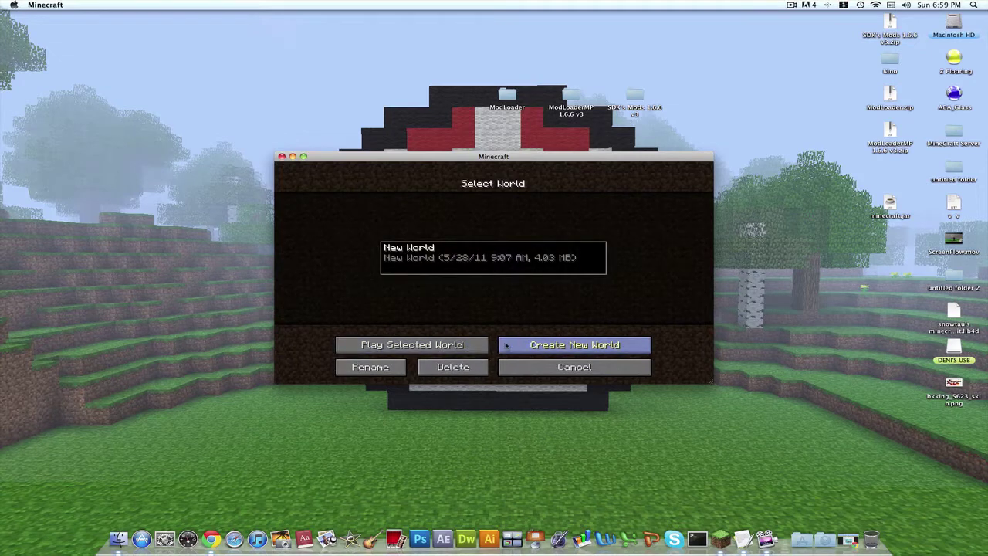
pyautogui.click(506, 346)
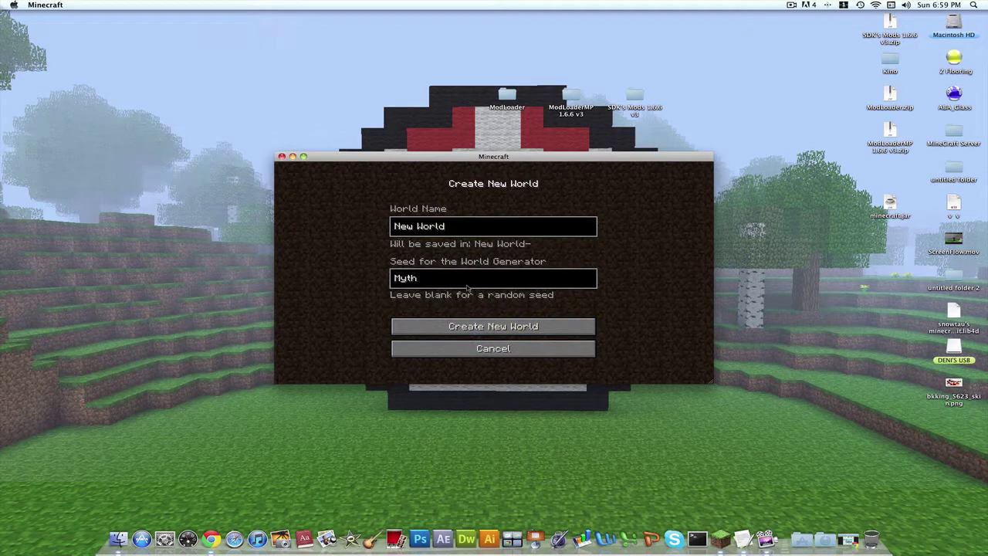
pyautogui.click(479, 326)
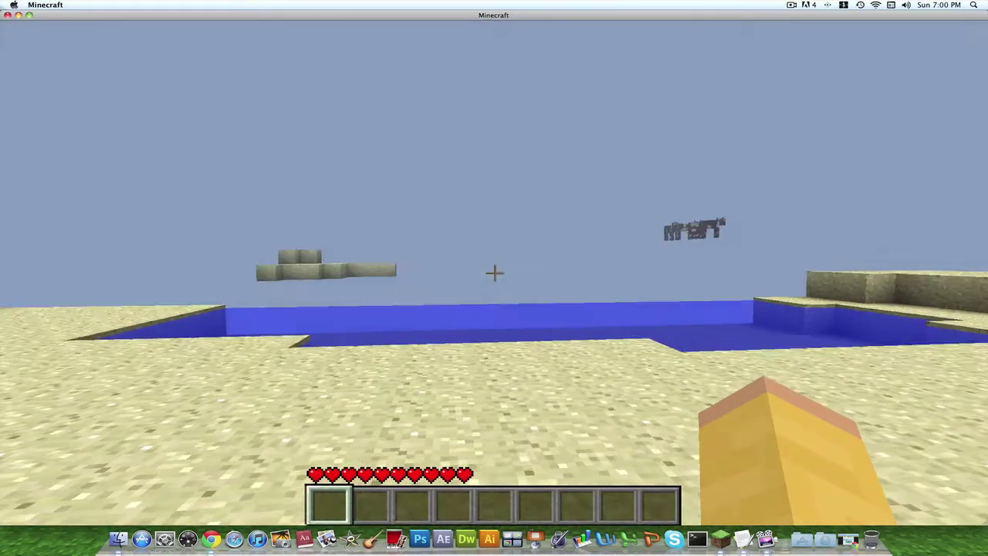
# Step: Explore the new world from the sandy shore up onto the grassy hillside, and briefly check the inventory
pyautogui.press('w')
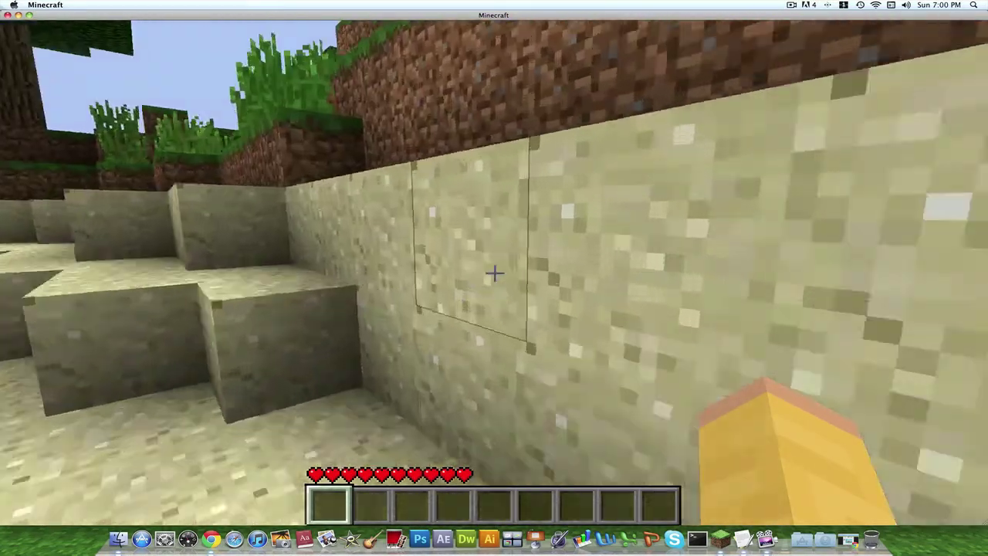
pyautogui.press('w')
pyautogui.press('space')
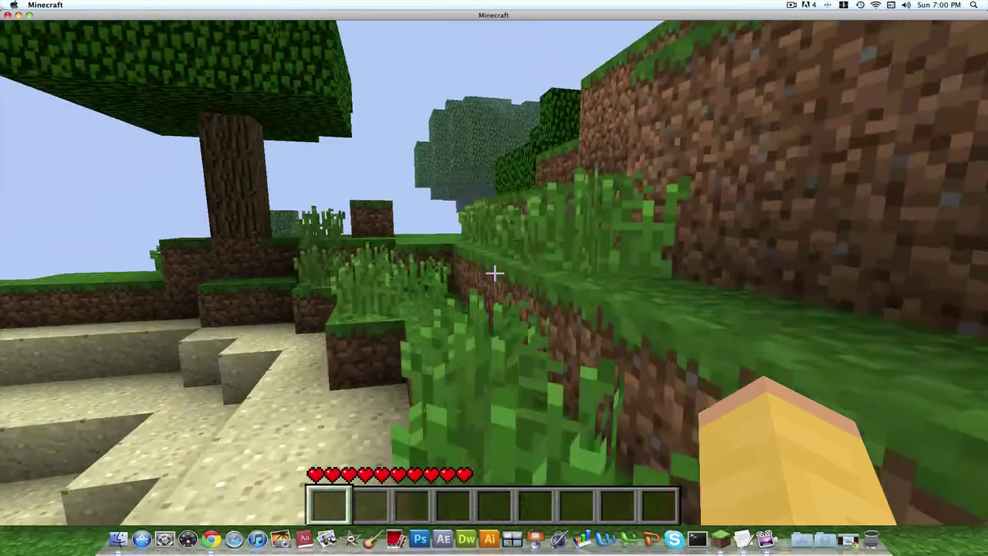
pyautogui.press('w')
pyautogui.press('space')
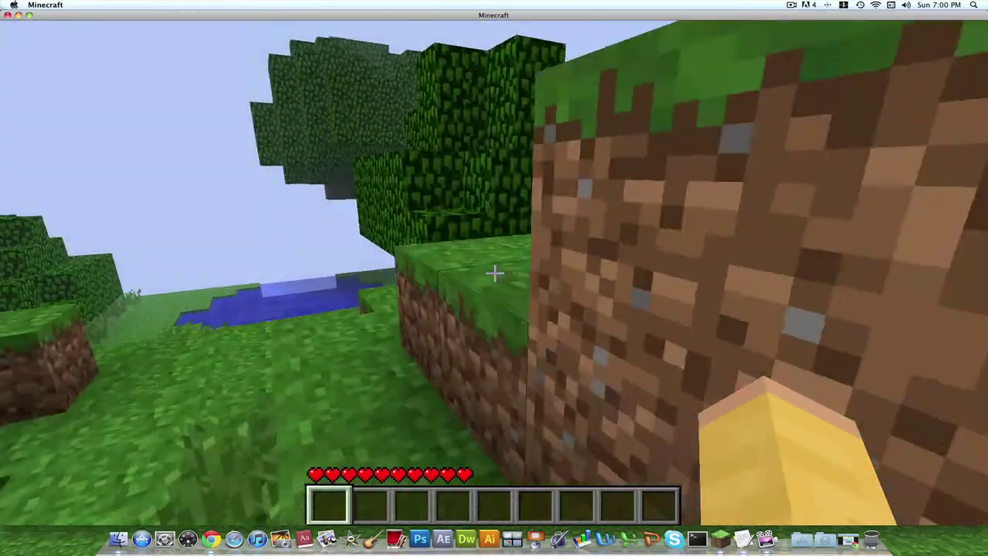
pyautogui.press('space')
pyautogui.press('w')
pyautogui.press('space')
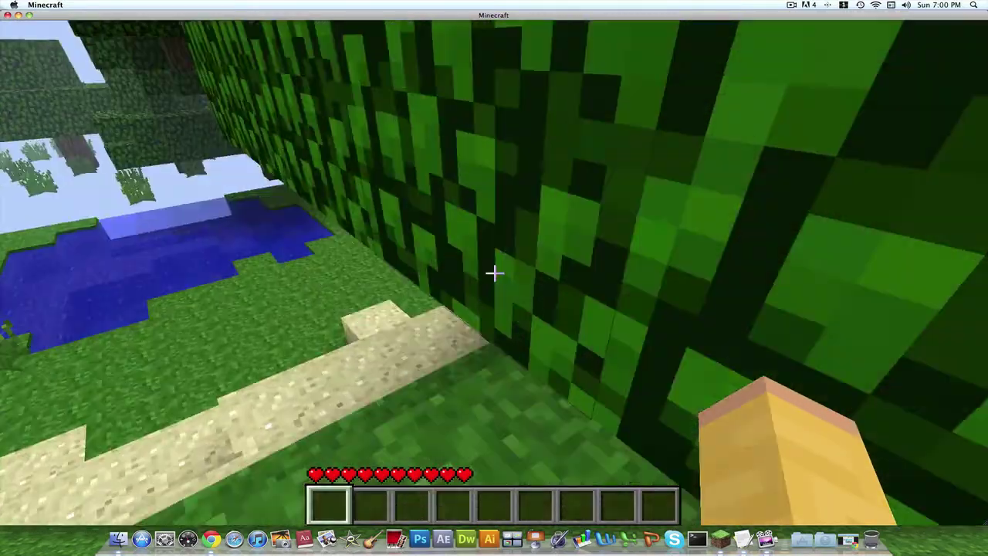
pyautogui.press('w')
pyautogui.press('space')
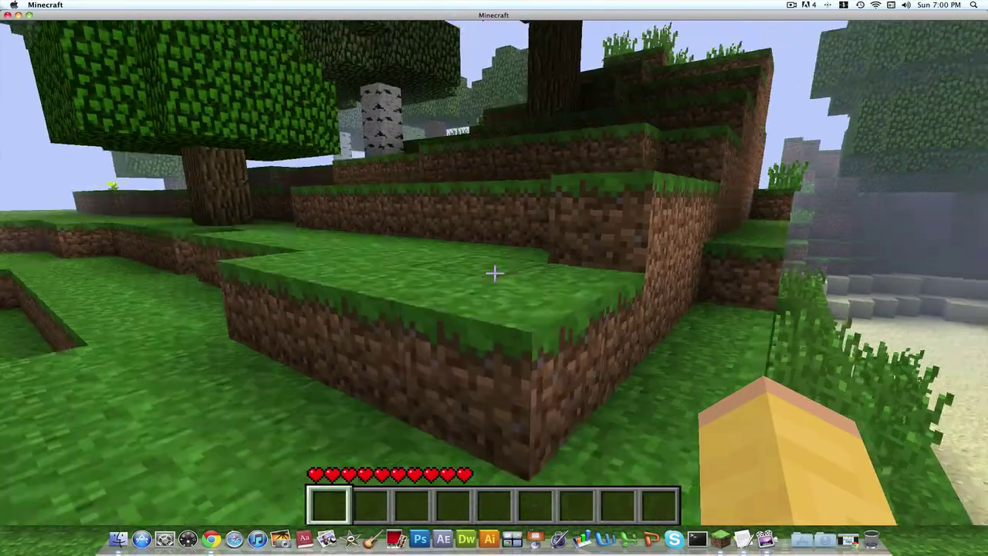
pyautogui.press('w')
pyautogui.press('space')
pyautogui.press('space')
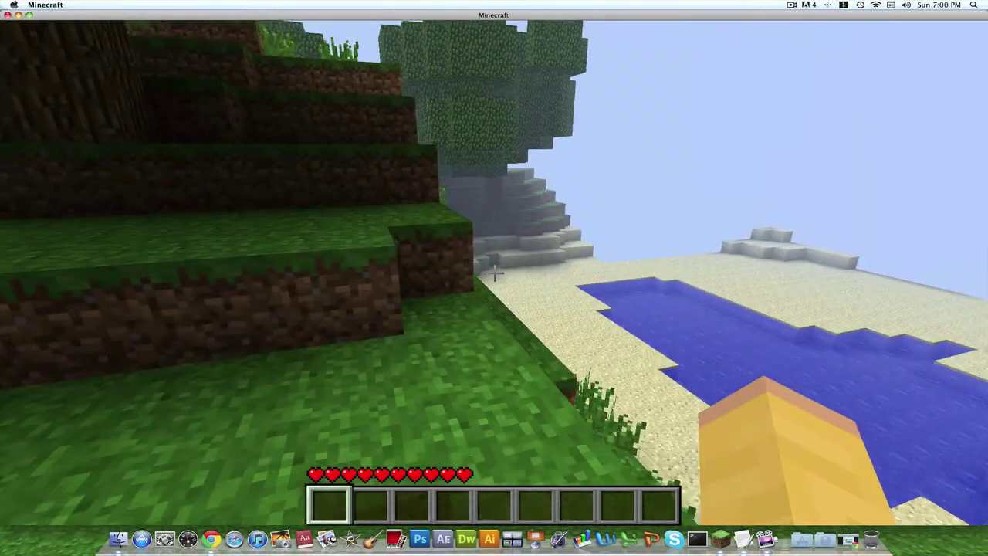
pyautogui.press('e')
pyautogui.press('e')
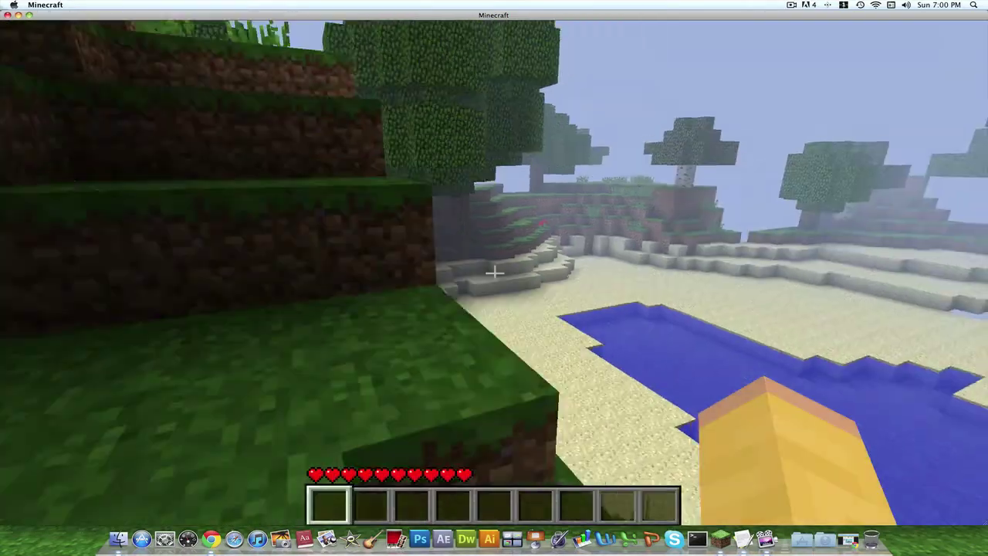
# Step: Walk and jump further up the grassy hillside, and leave the game
pyautogui.press('w')
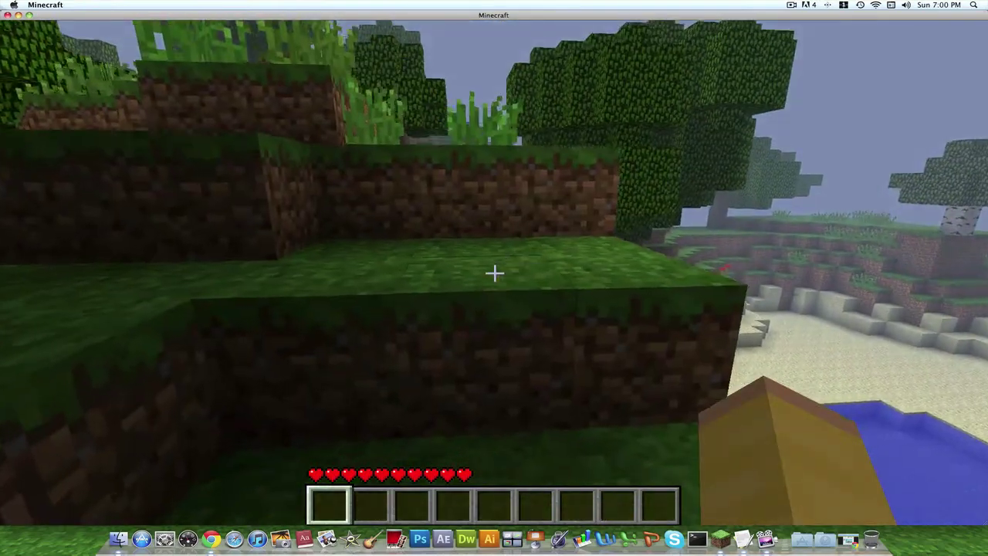
pyautogui.press('space')
pyautogui.press('w')
pyautogui.press('Escape')
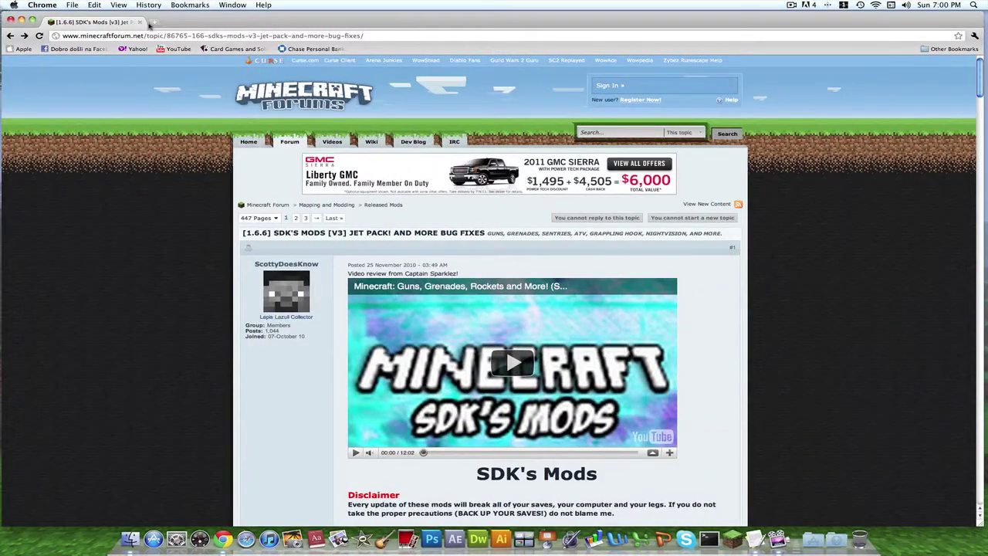
# Step: Search the web for "toomany item" in a new browser tab and open the TooManyItems topic on Minecraft Forum
pyautogui.click(152, 24)
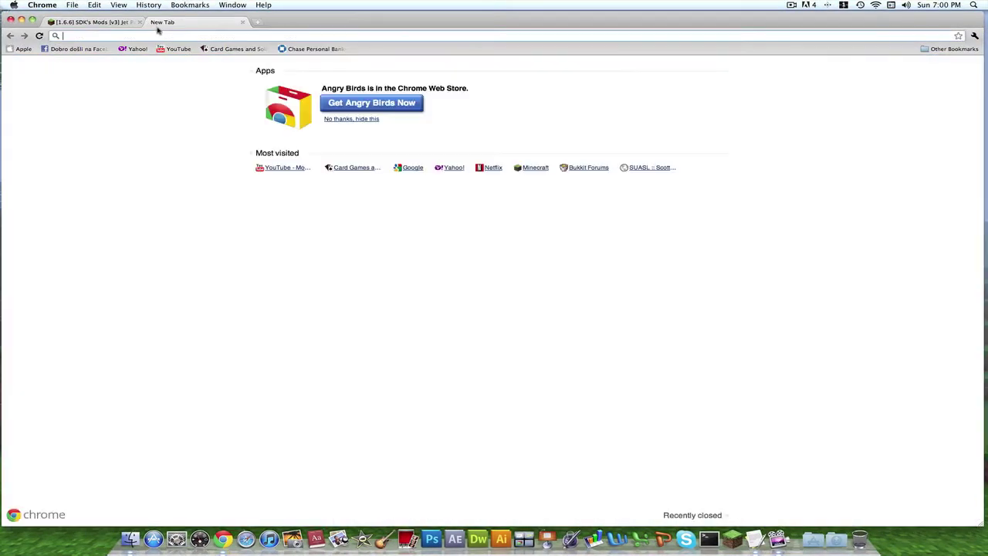
pyautogui.write('toomany ')
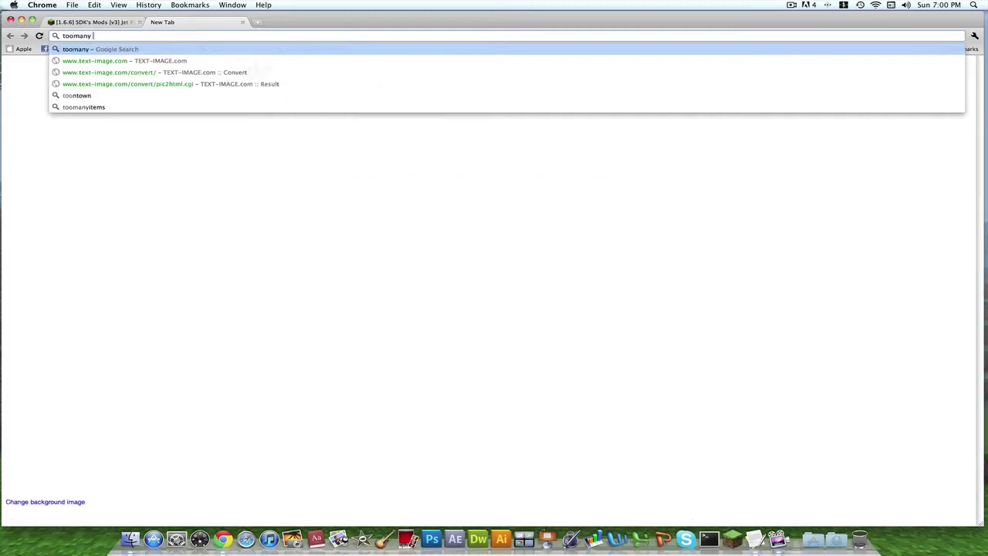
pyautogui.write('item')
pyautogui.press('Return')
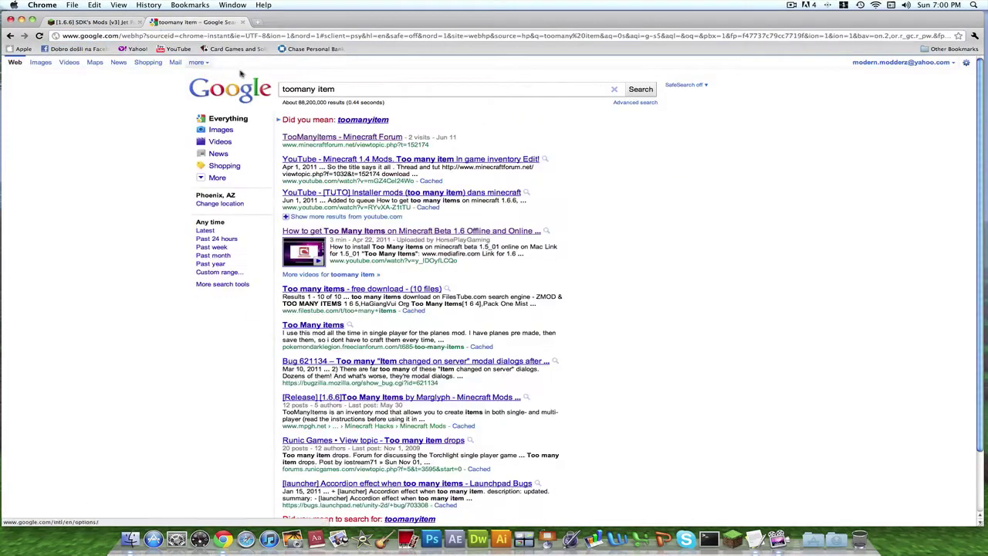
pyautogui.click(351, 139)
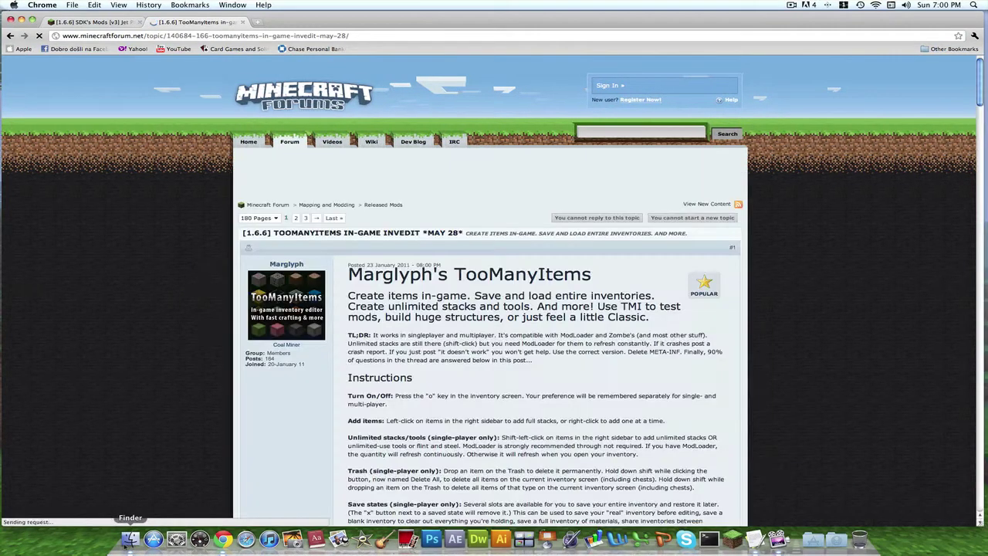
# Step: Open the minecraft.jar folder under Library, Application Support, minecraft, bin in Finder, and move its window clear of the forum page
pyautogui.click(131, 538)
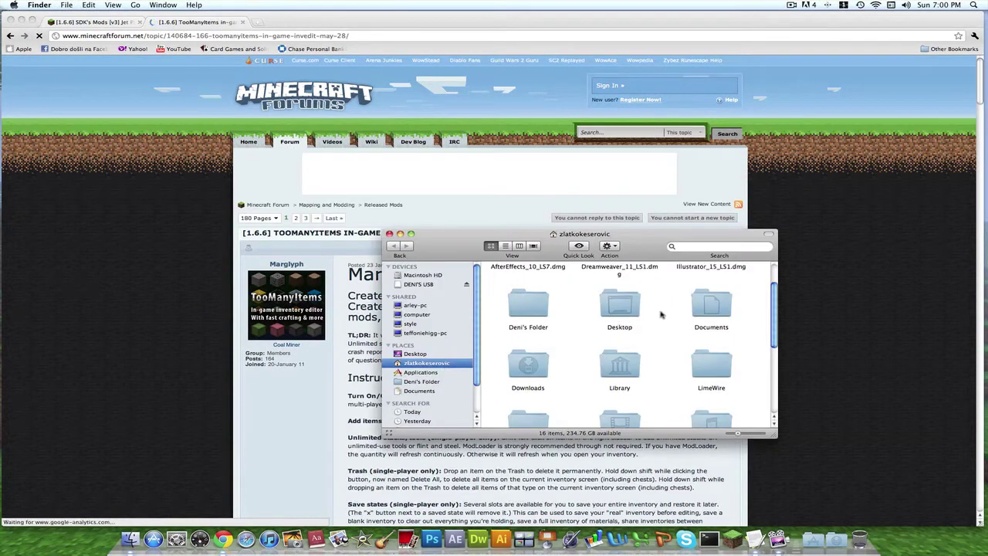
pyautogui.doubleClick(632, 357)
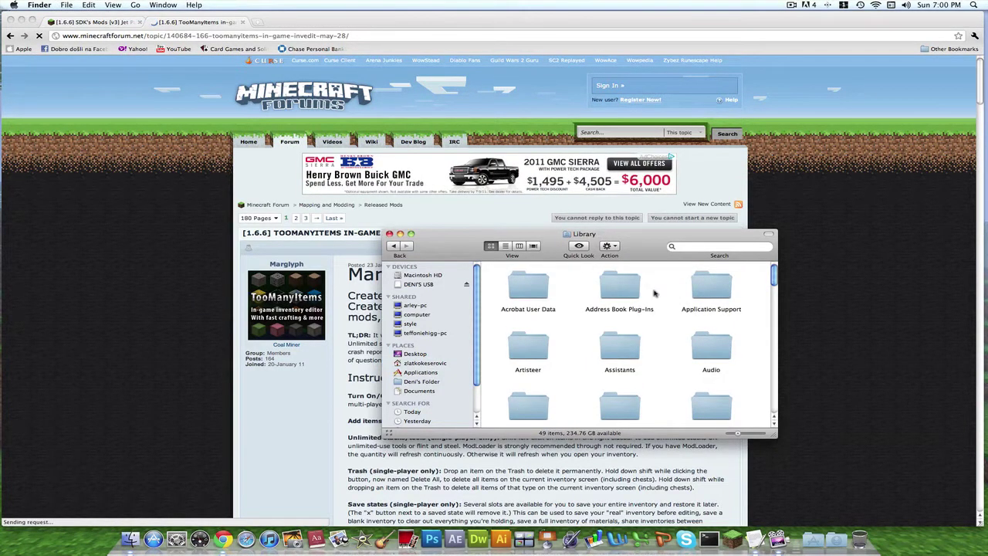
pyautogui.doubleClick(730, 284)
pyautogui.scroll(-5, 733, 284)
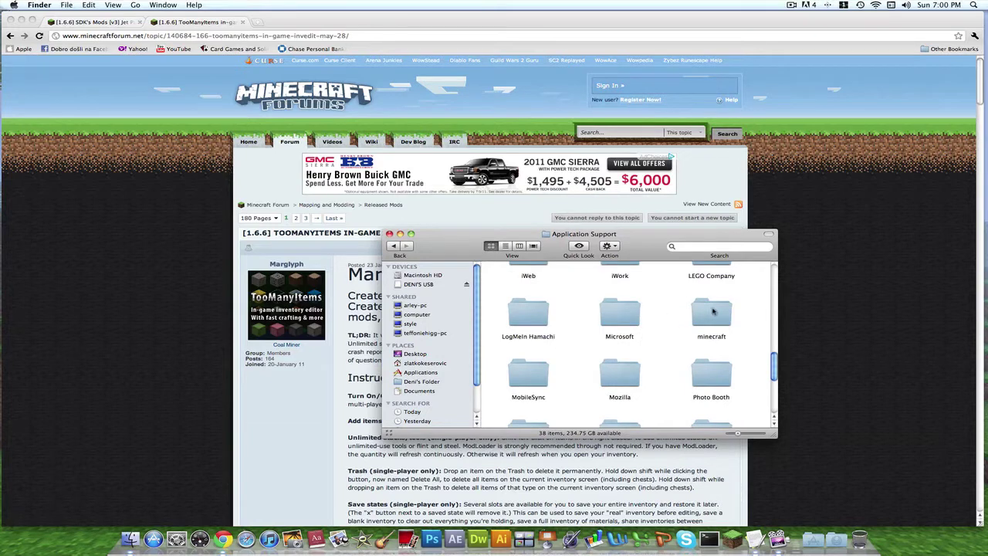
pyautogui.doubleClick(712, 312)
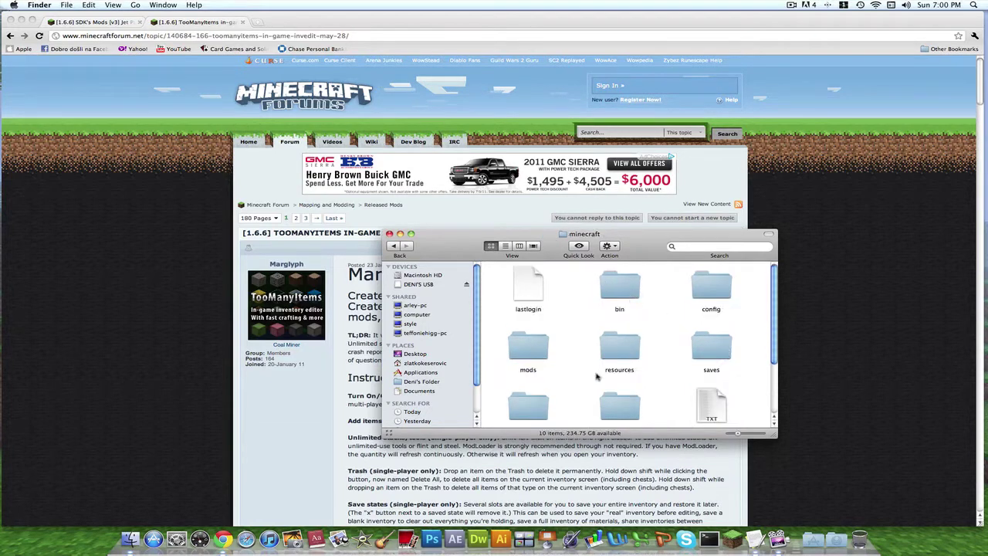
pyautogui.doubleClick(612, 291)
pyautogui.doubleClick(697, 273)
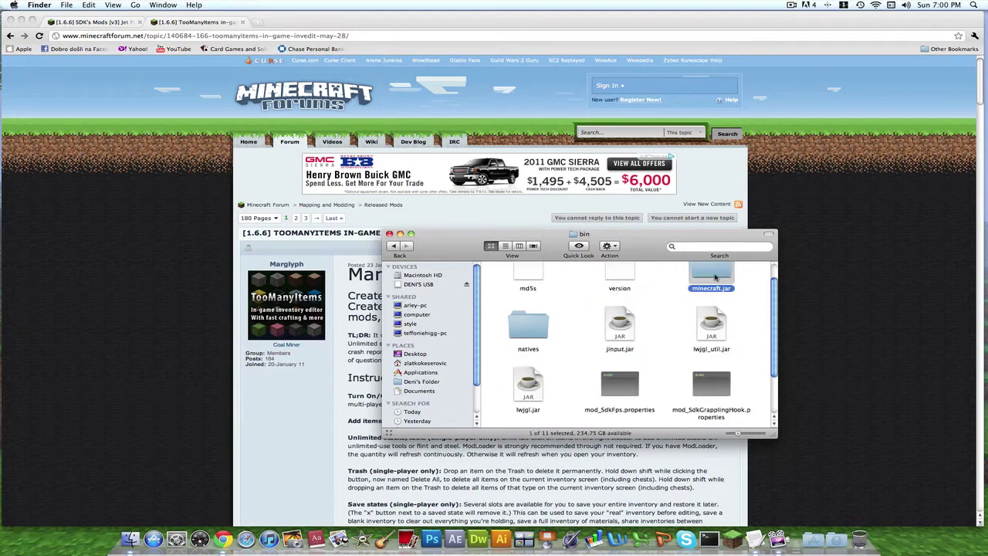
pyautogui.moveTo(549, 233); pyautogui.dragTo(932, 218)
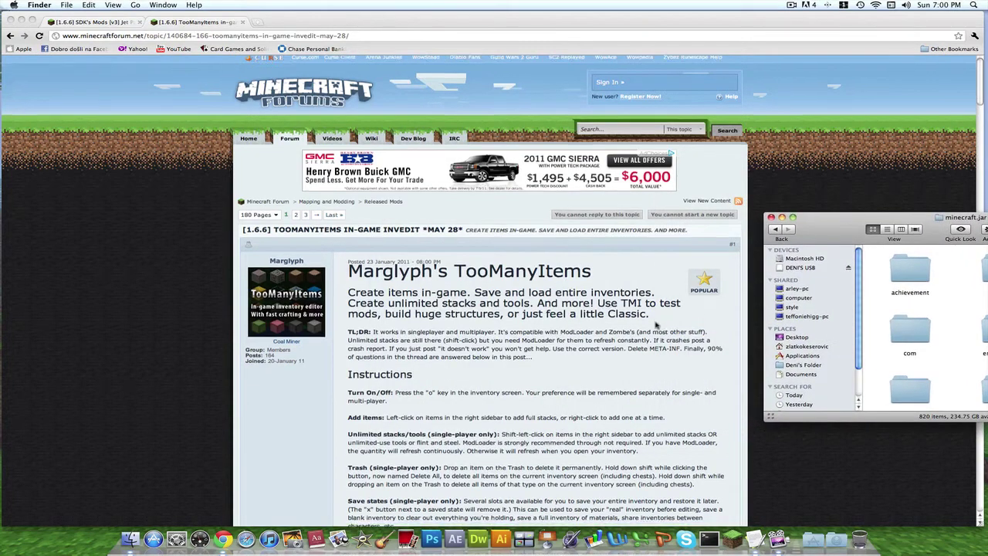
# Step: Download TooManyItems for Beta 1.6.6 and 1.6.5 to the Desktop as TooManyItems2011_05_28, close the download tab and minimize the browser
pyautogui.scroll(-15, 652, 326)
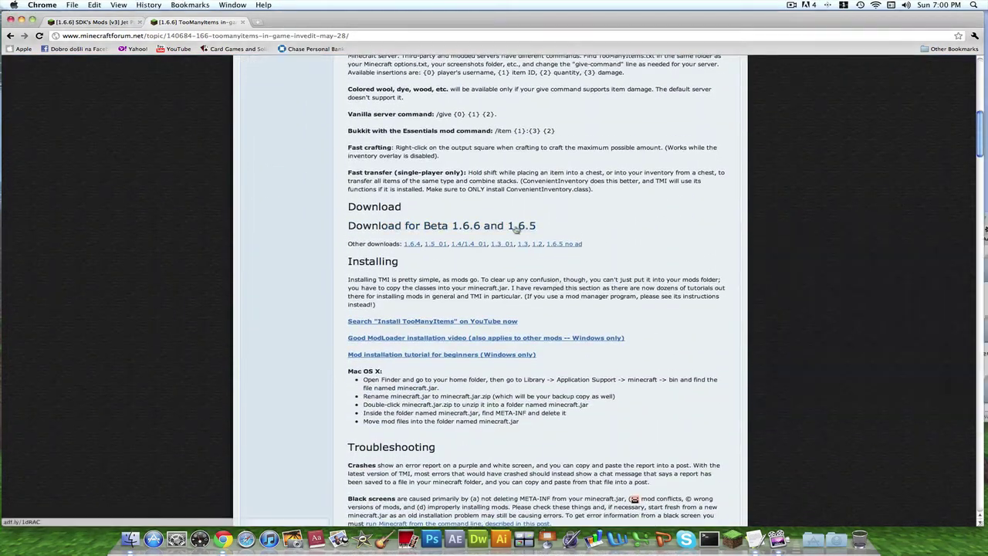
pyautogui.click(517, 227)
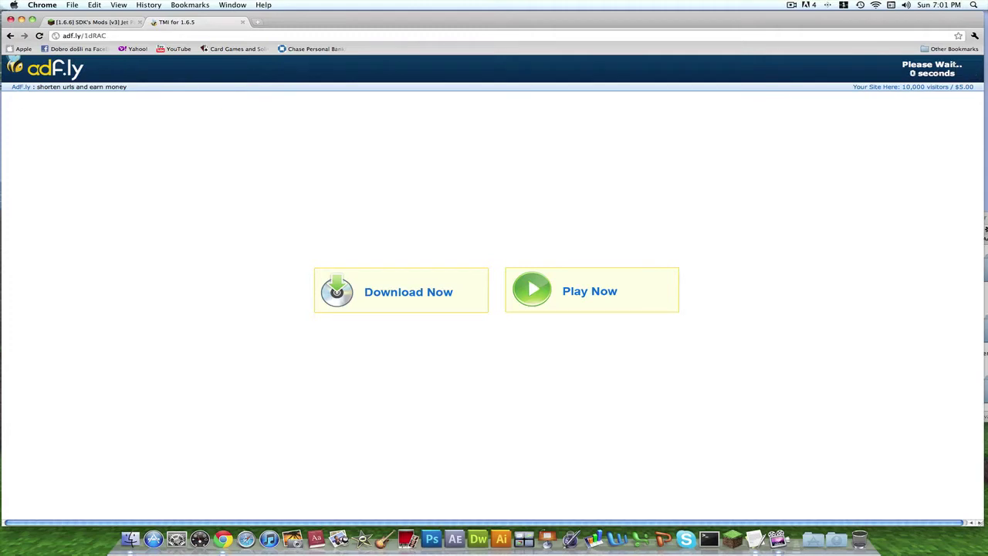
pyautogui.click(944, 70)
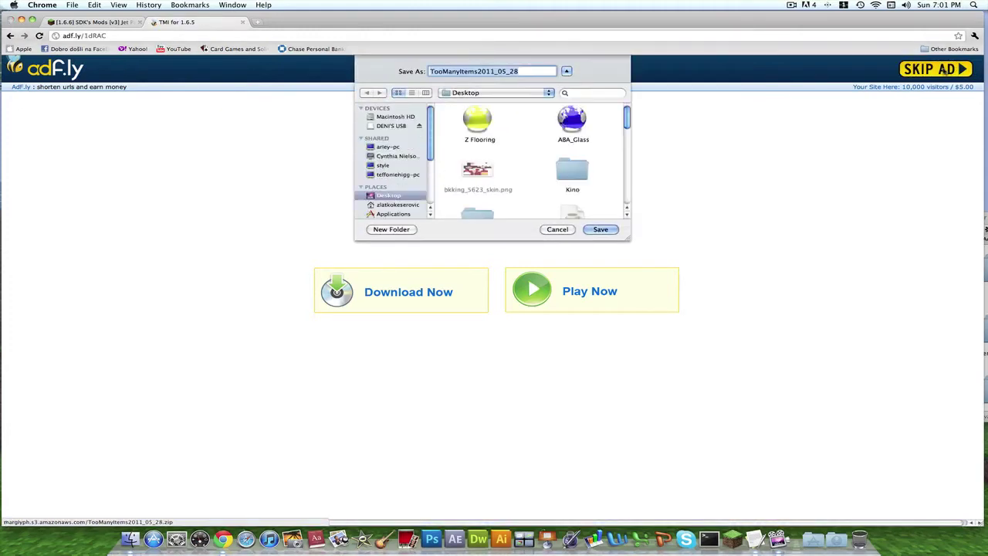
pyautogui.click(599, 229)
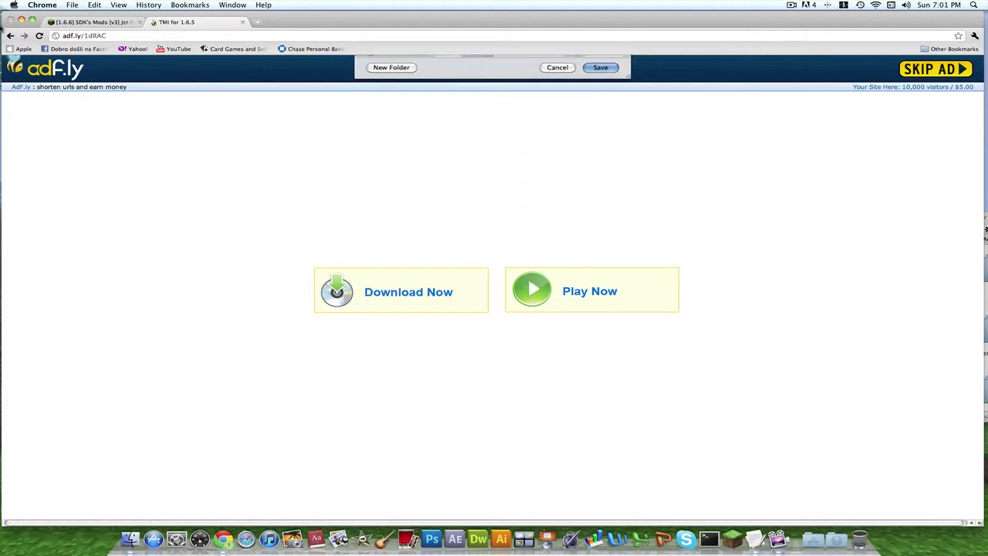
pyautogui.click(243, 22)
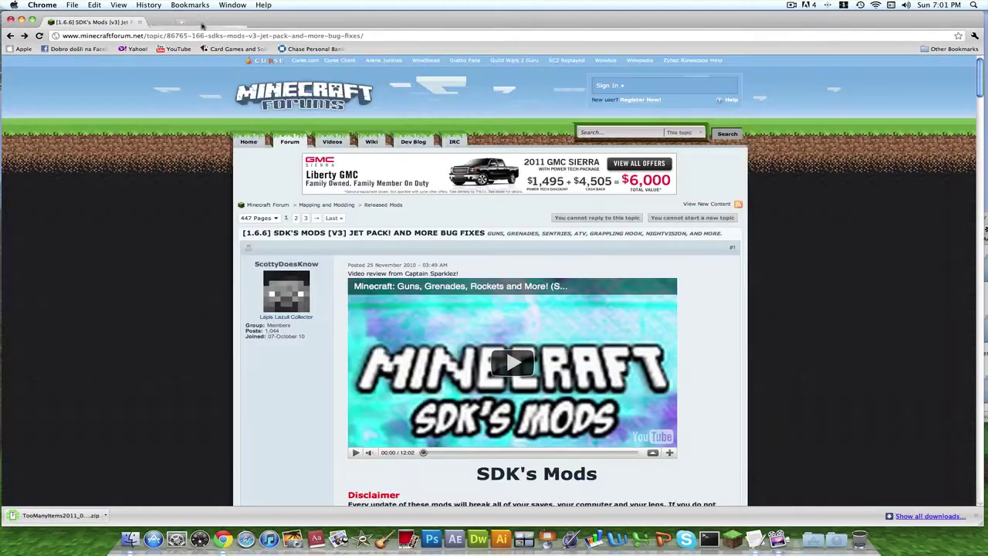
pyautogui.moveTo(19, 22); pyautogui.dragTo(22, 22)
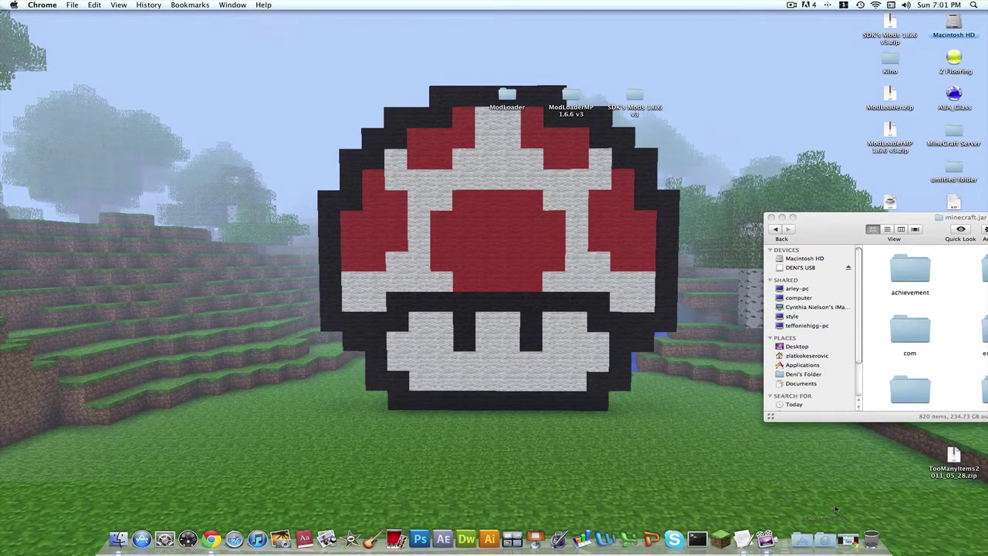
# Step: Bring the minecraft.jar window fully into view, unzip TooManyItems2011_05_28.zip on the desktop and open the extracted folder
pyautogui.moveTo(850, 222); pyautogui.dragTo(504, 239)
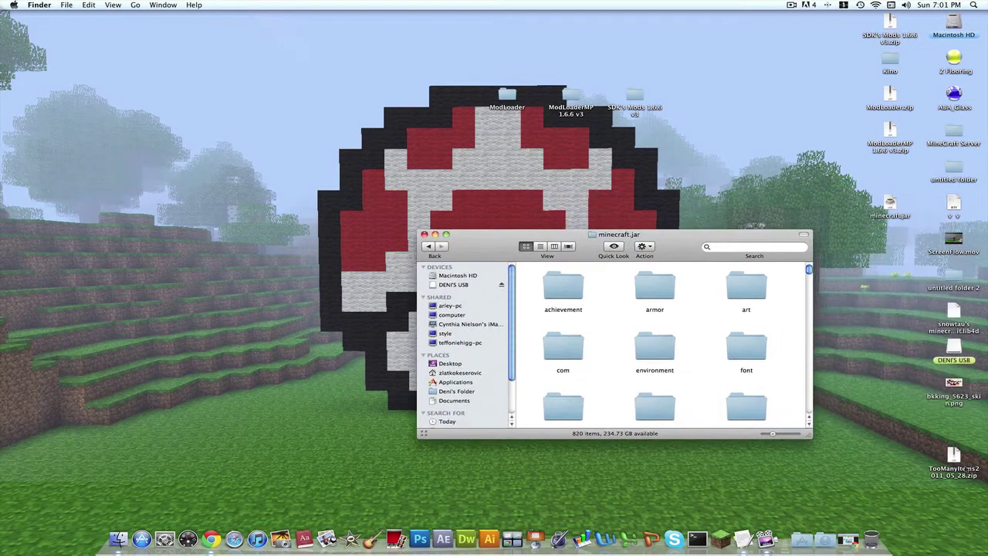
pyautogui.click(966, 468)
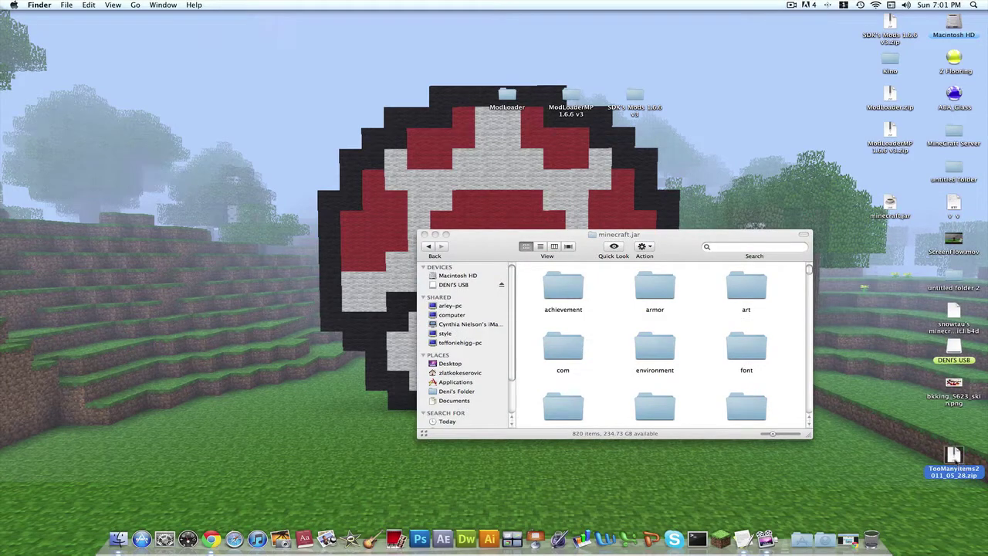
pyautogui.doubleClick(956, 461)
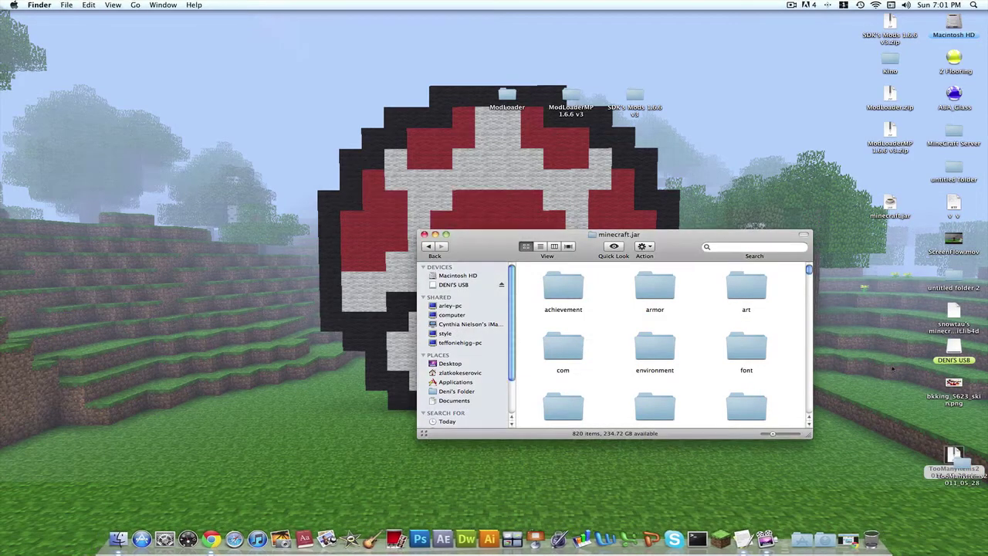
pyautogui.doubleClick(967, 463)
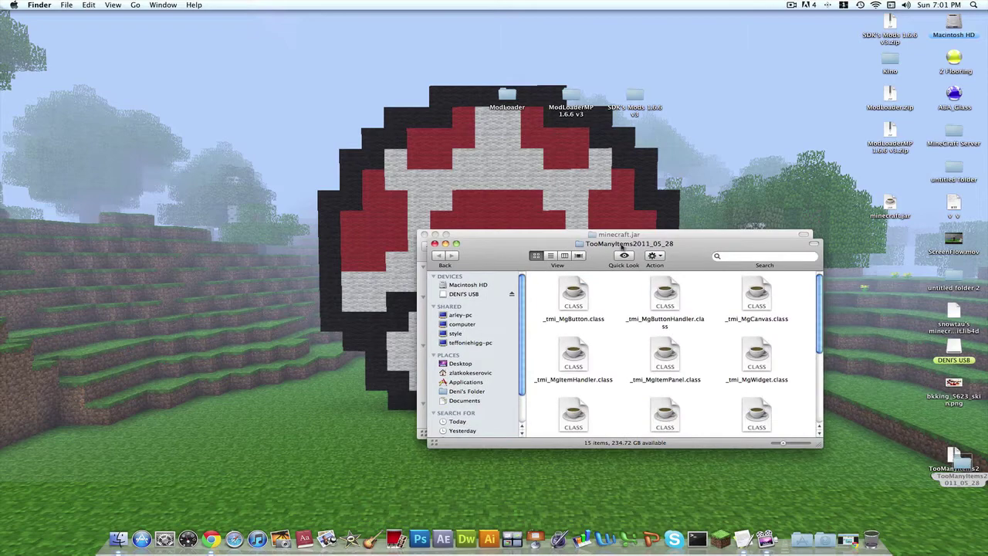
# Step: Move all TooManyItems class files into the minecraft.jar folder, replacing the existing ia.class, and close both Finder windows
pyautogui.moveTo(620, 245); pyautogui.dragTo(83, 111)
pyautogui.moveTo(19, 151); pyautogui.dragTo(552, 378)
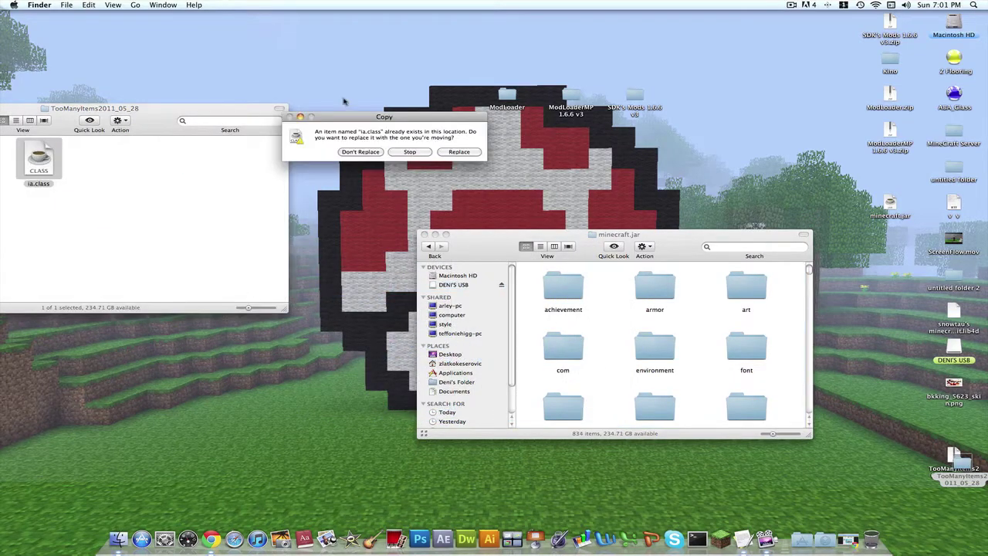
pyautogui.click(459, 153)
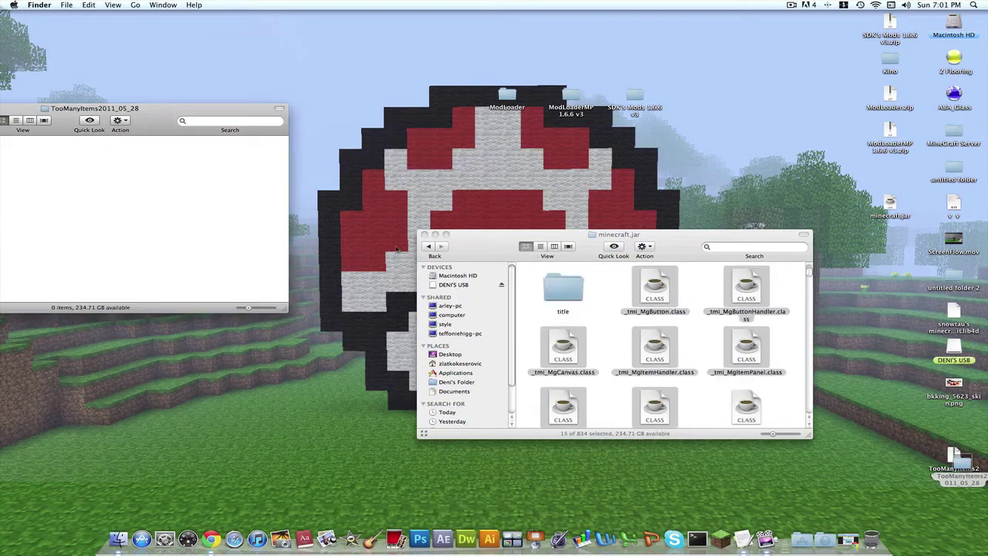
pyautogui.click(428, 234)
pyautogui.moveTo(36, 109); pyautogui.dragTo(164, 99)
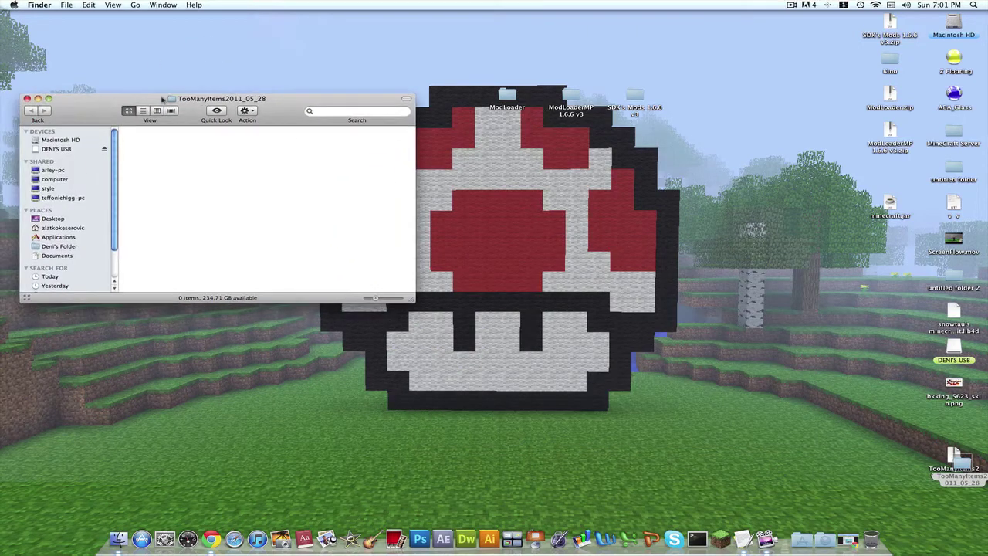
pyautogui.click(26, 99)
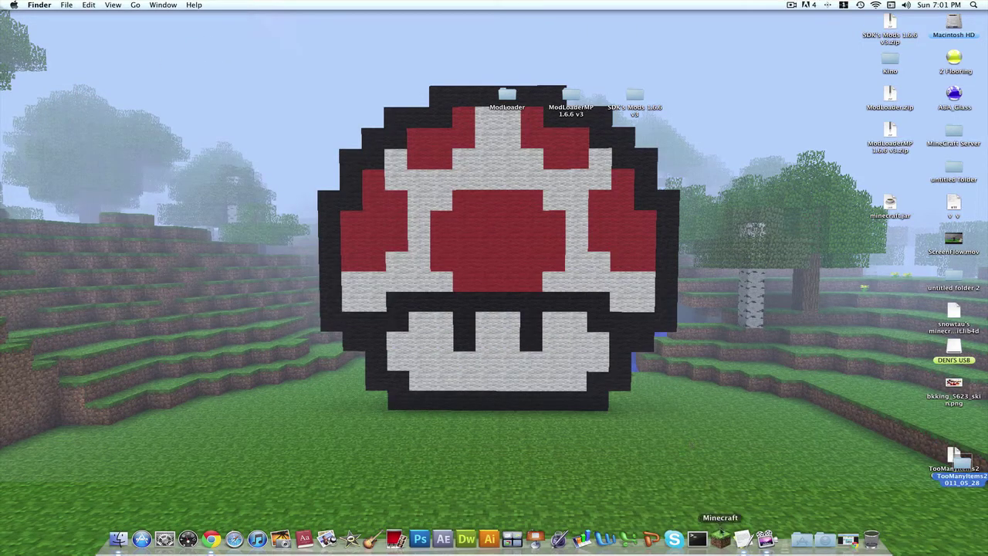
# Step: Launch Minecraft, log in and load the most recently played single-player New World
pyautogui.click(720, 536)
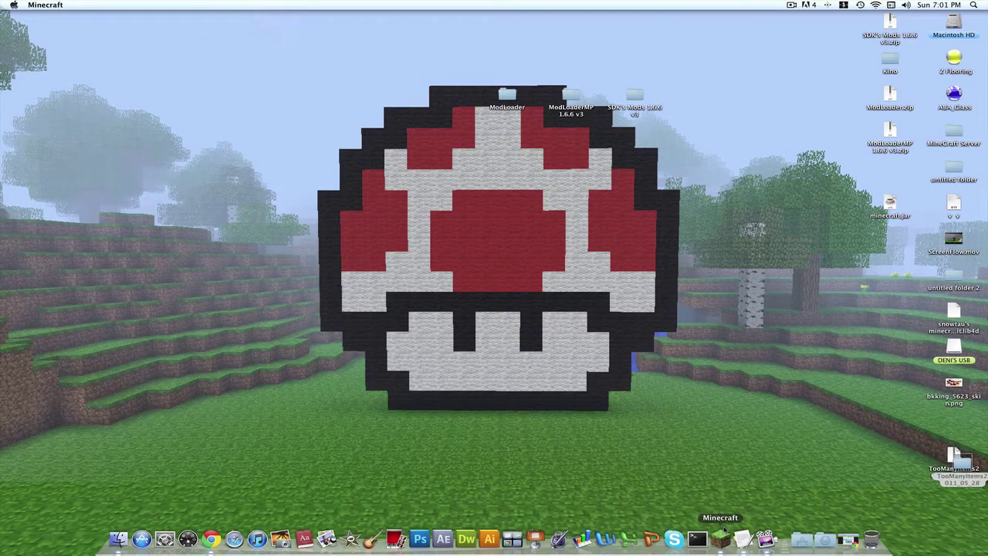
pyautogui.click(669, 366)
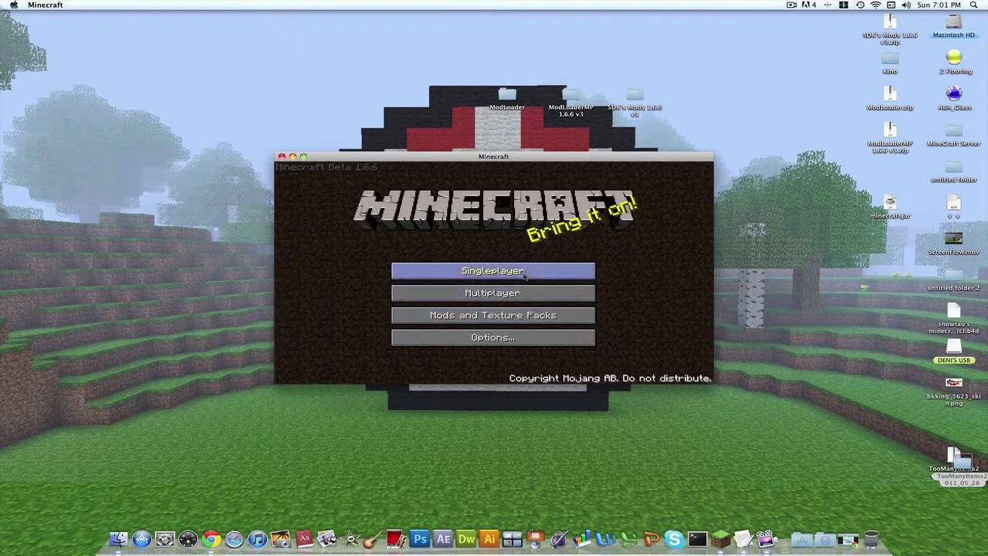
pyautogui.click(529, 271)
pyautogui.click(426, 232)
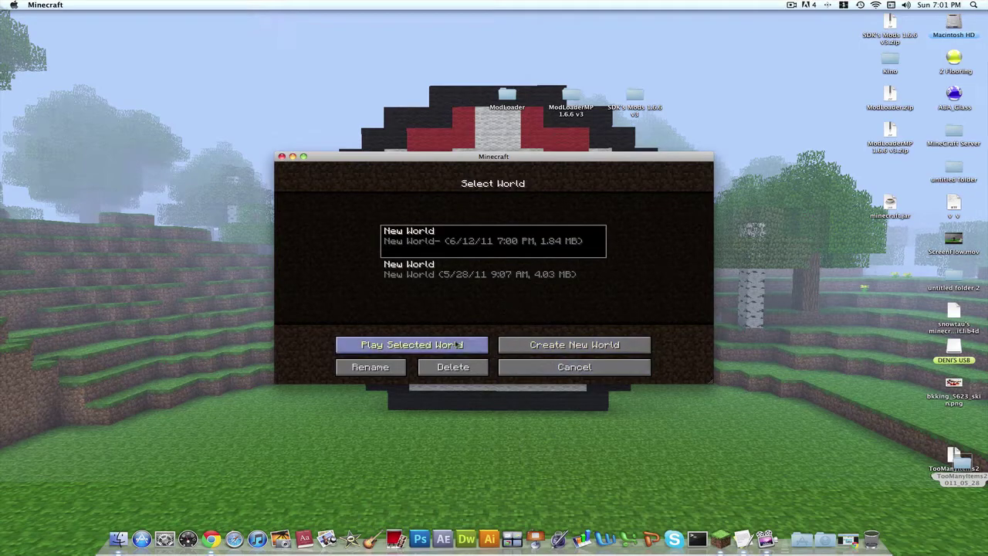
pyautogui.click(458, 345)
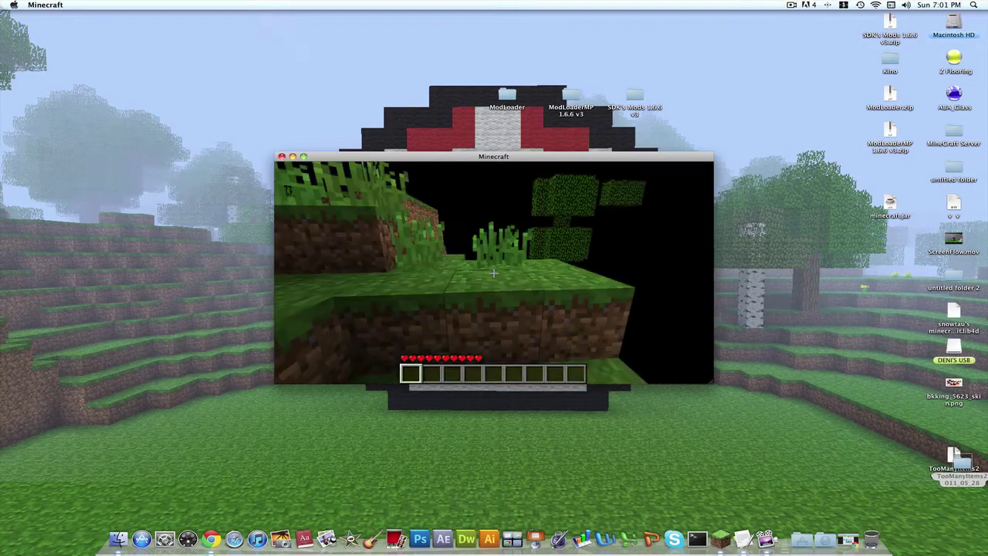
# Step: Equip the white middle item from page 6 of the TooManyItems list in the chest armor slot, and walk forward through the grass
pyautogui.press('e')
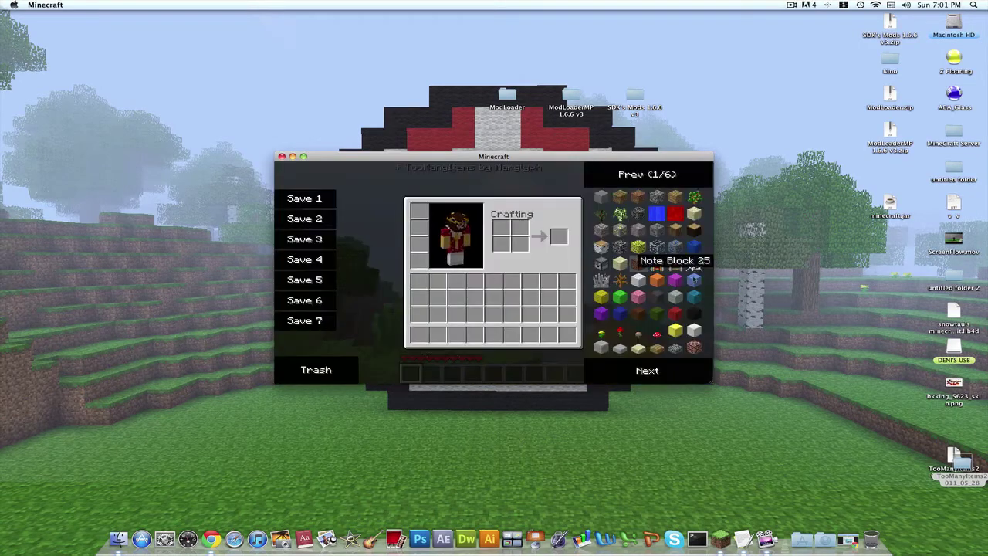
pyautogui.click(617, 174)
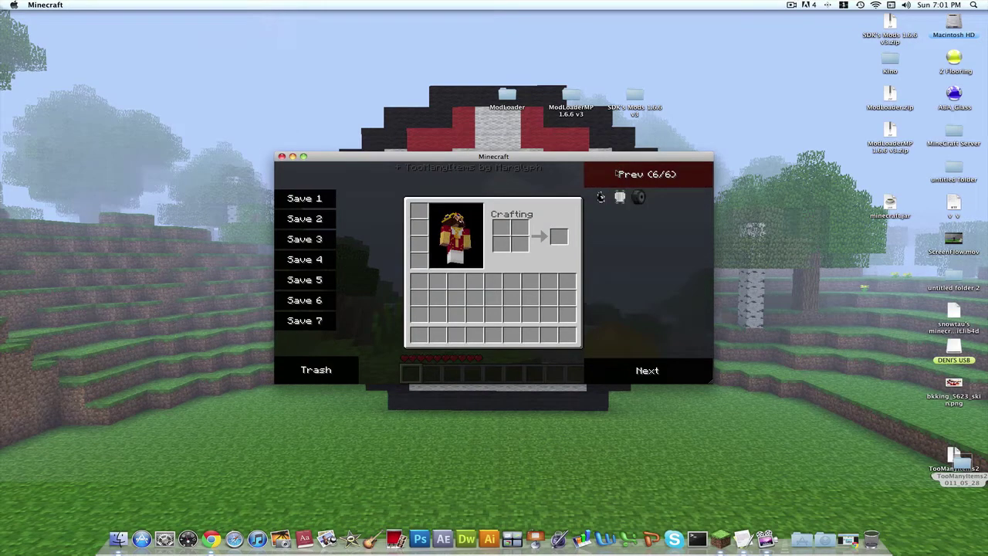
pyautogui.click(620, 197)
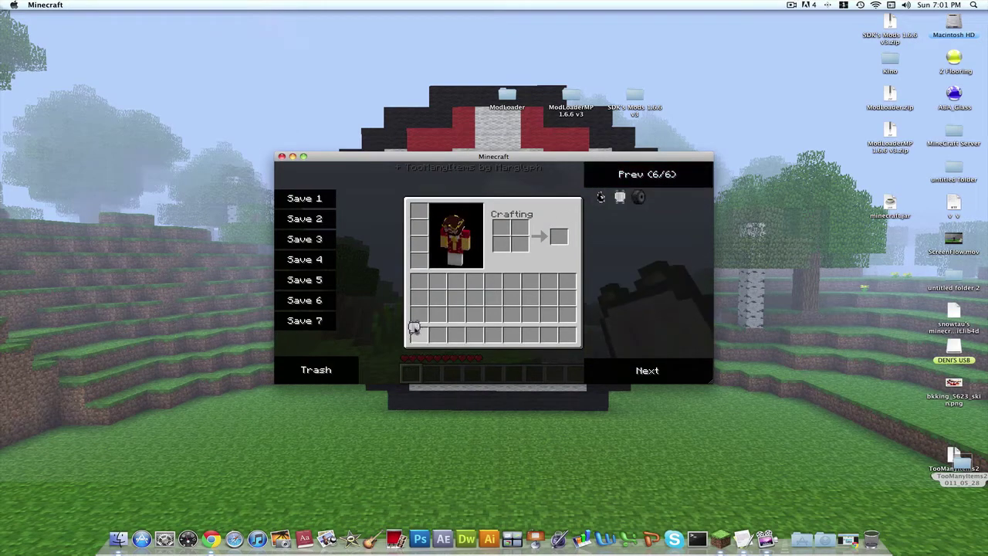
pyautogui.click(418, 228)
pyautogui.press('e')
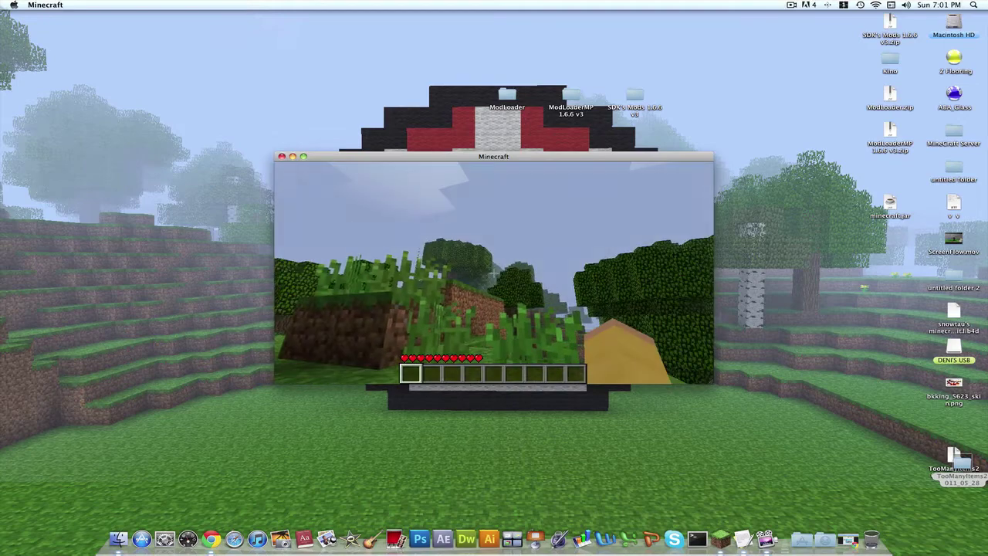
pyautogui.press('w')
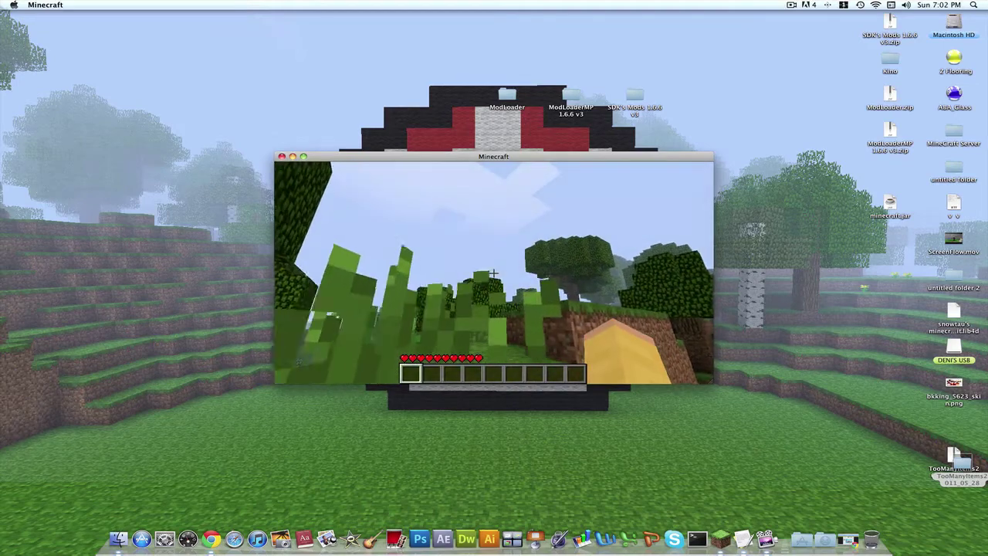
# Step: Move forward over the grass toward the trees with repeated jumps to try out the equipped chest item
pyautogui.press('w')
pyautogui.press('space')
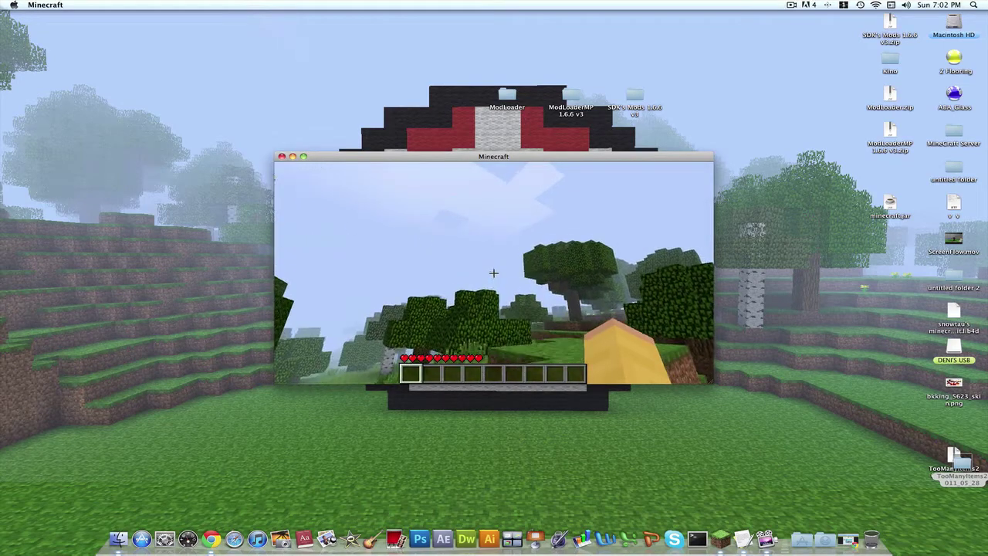
pyautogui.press('w')
pyautogui.press('space')
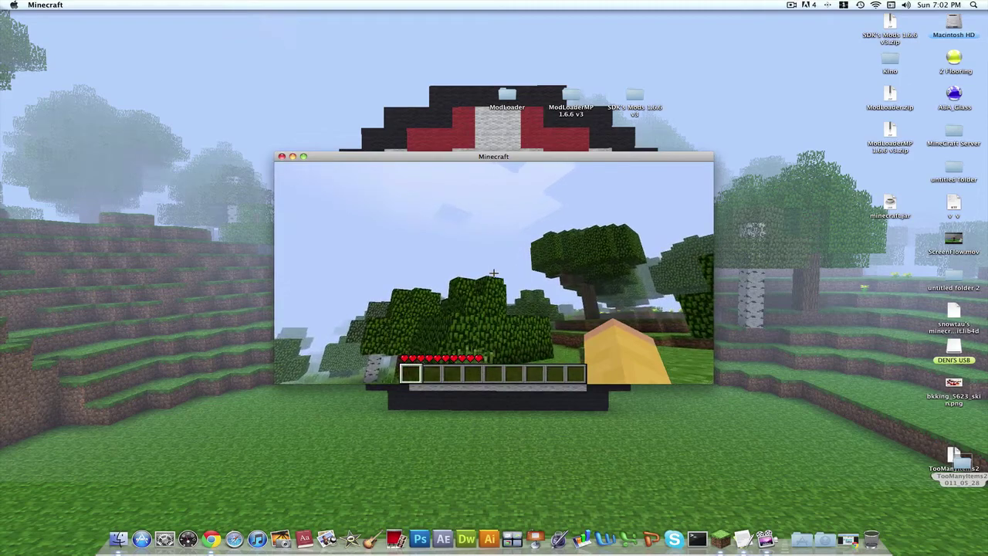
pyautogui.press('w')
pyautogui.press('space')
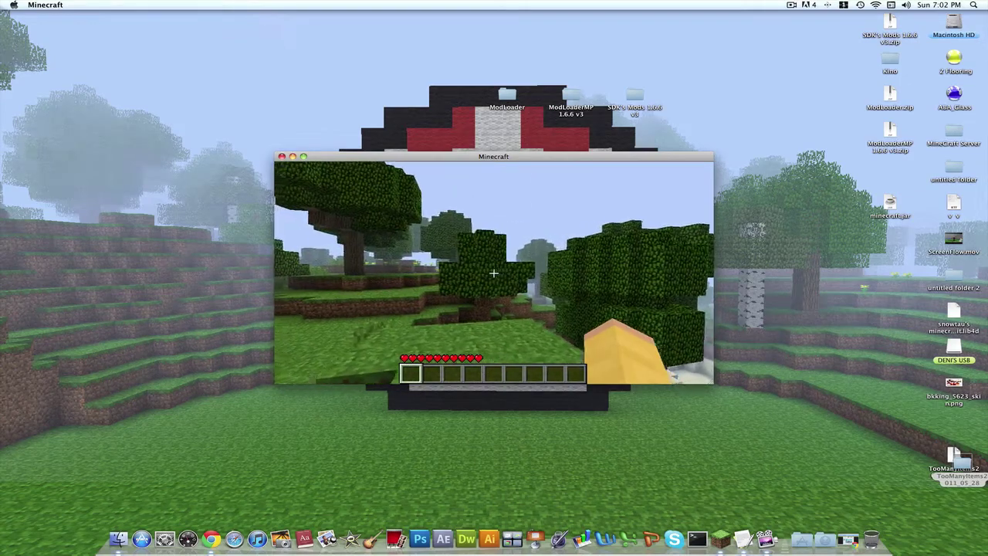
# Step: Add the green grenade, Metal Parts and the dark scoped rifle from page 5 of the item list, and hold the rifle
pyautogui.press('e')
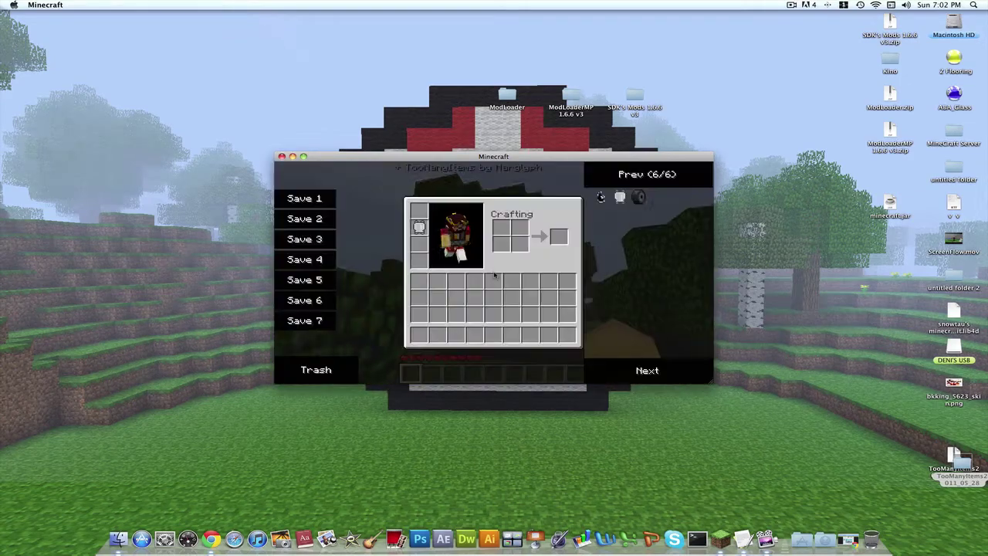
pyautogui.press('e')
pyautogui.press('e')
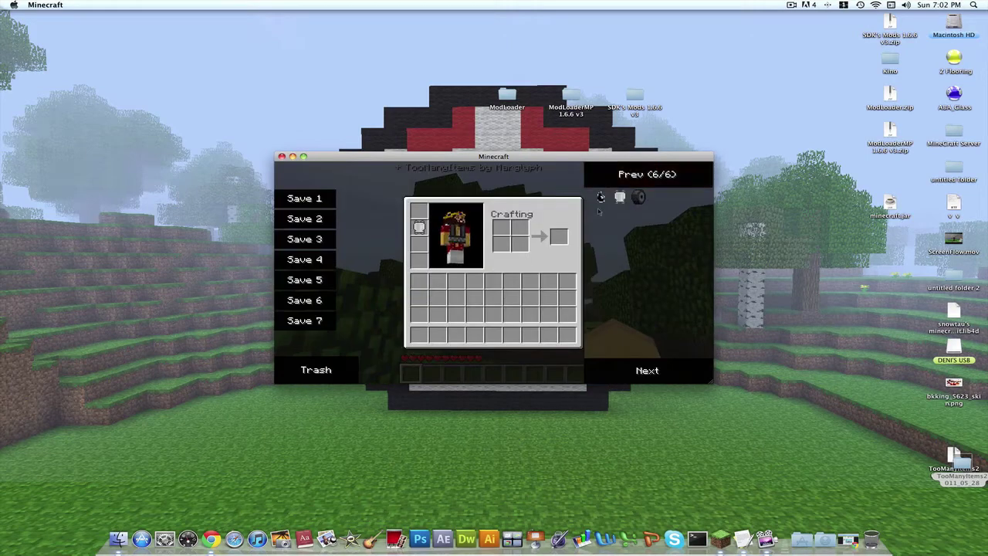
pyautogui.click(643, 175)
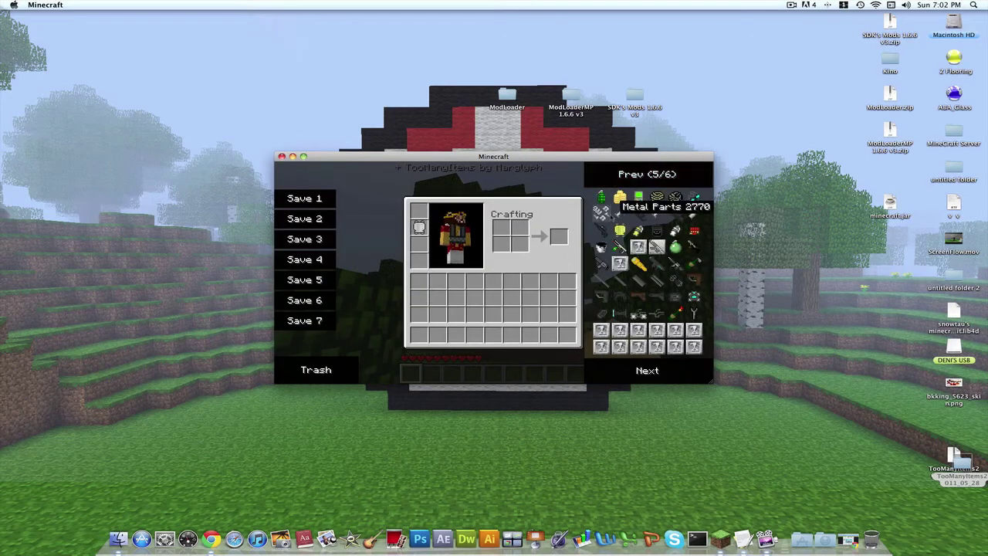
pyautogui.click(602, 197)
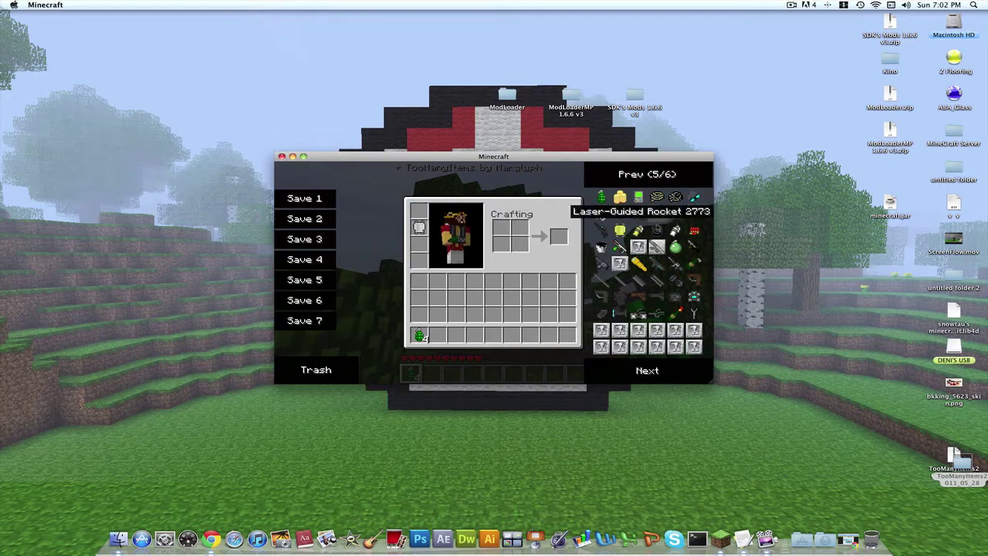
pyautogui.click(603, 228)
pyautogui.press('e')
pyautogui.press('e')
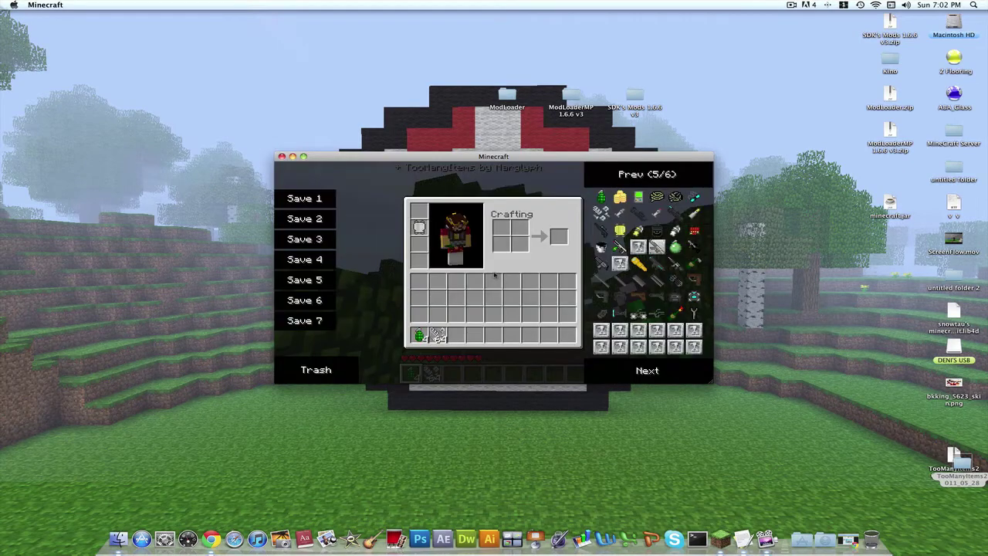
pyautogui.click(597, 235)
pyautogui.press('e')
pyautogui.press('3')
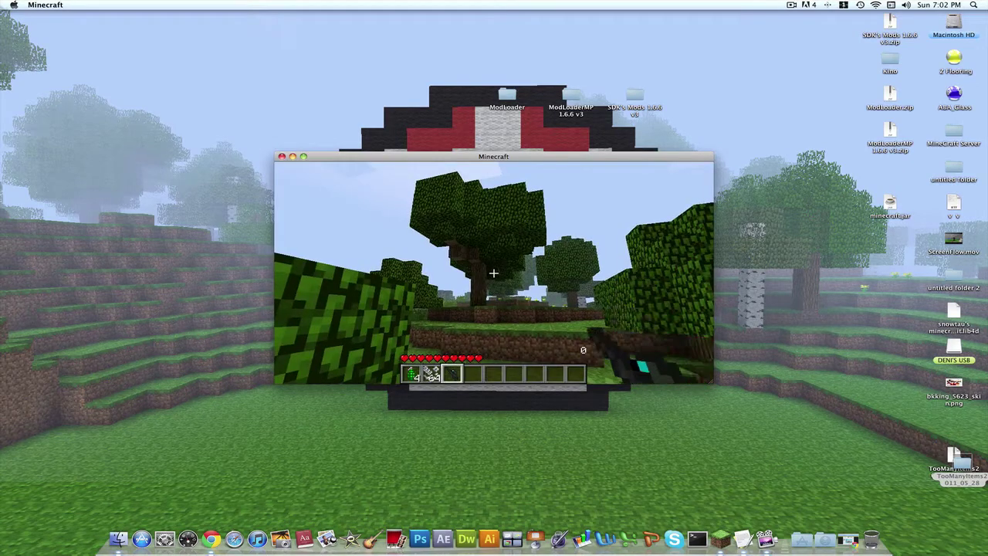
# Step: Add the ammunition items from the end of page 4 of the item list, including Bullet Casings and the red shells
pyautogui.press('e')
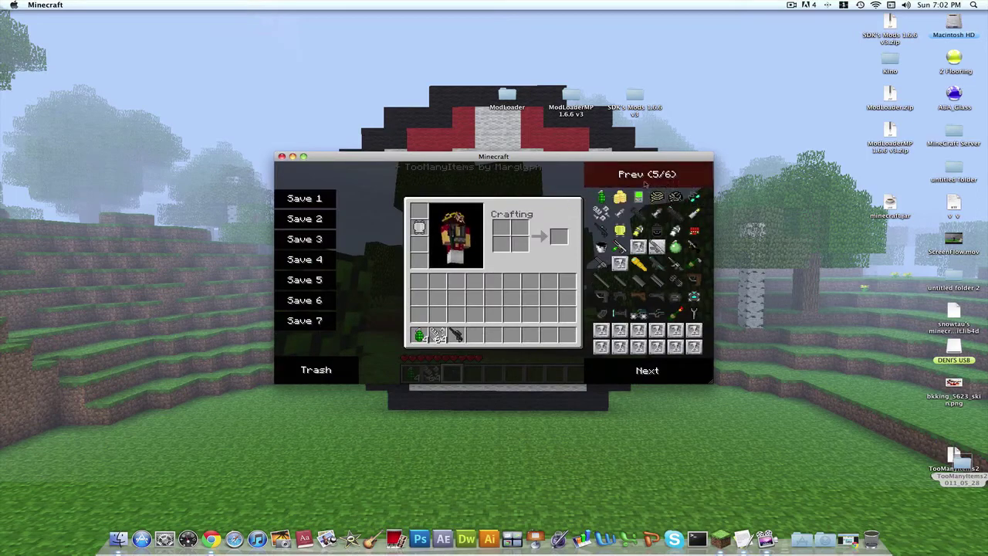
pyautogui.click(647, 177)
pyautogui.click(686, 372)
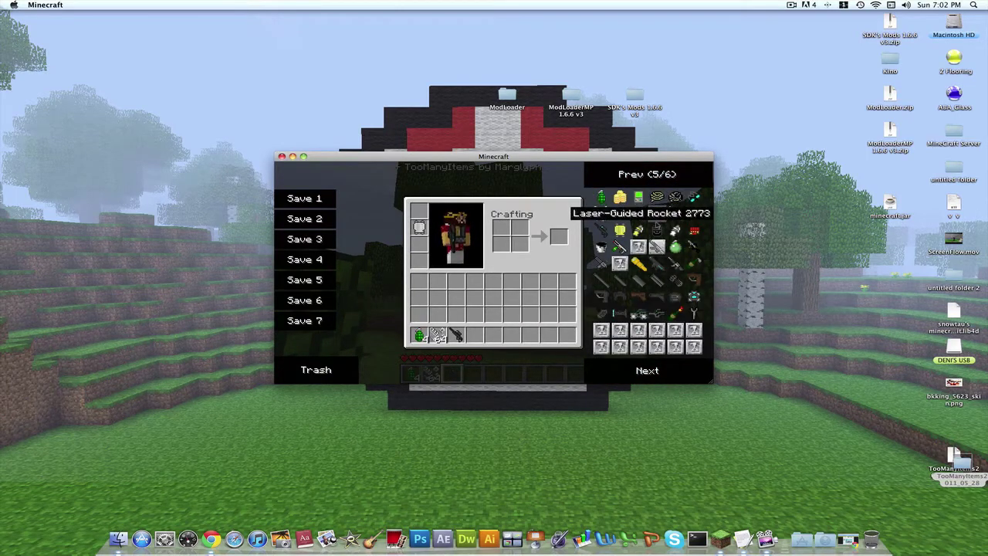
pyautogui.click(643, 174)
pyautogui.click(643, 174)
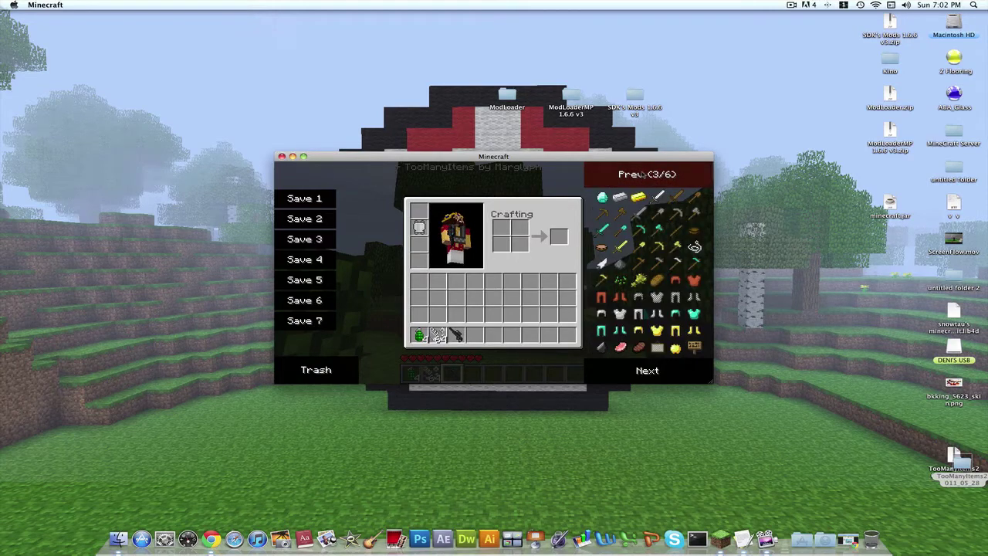
pyautogui.click(647, 371)
pyautogui.click(648, 371)
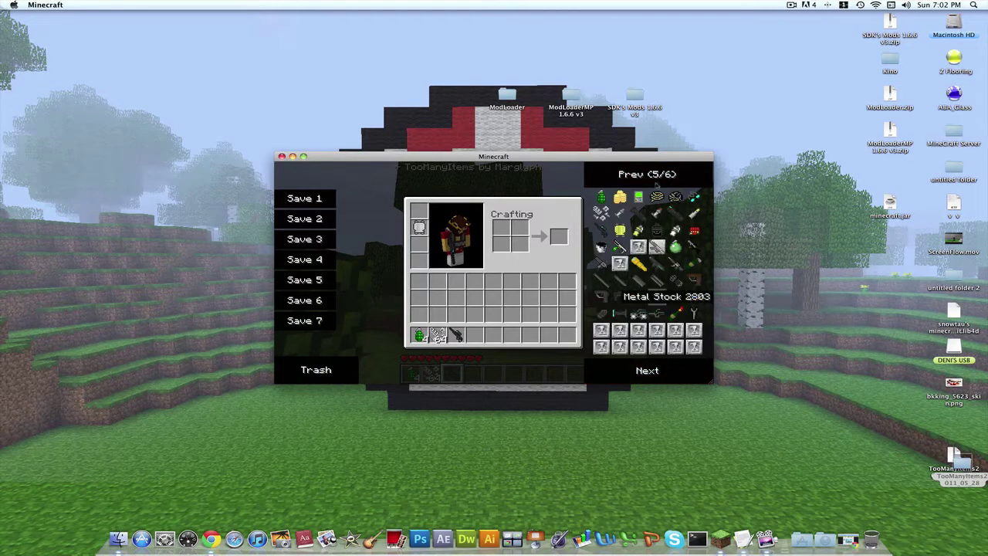
pyautogui.click(654, 178)
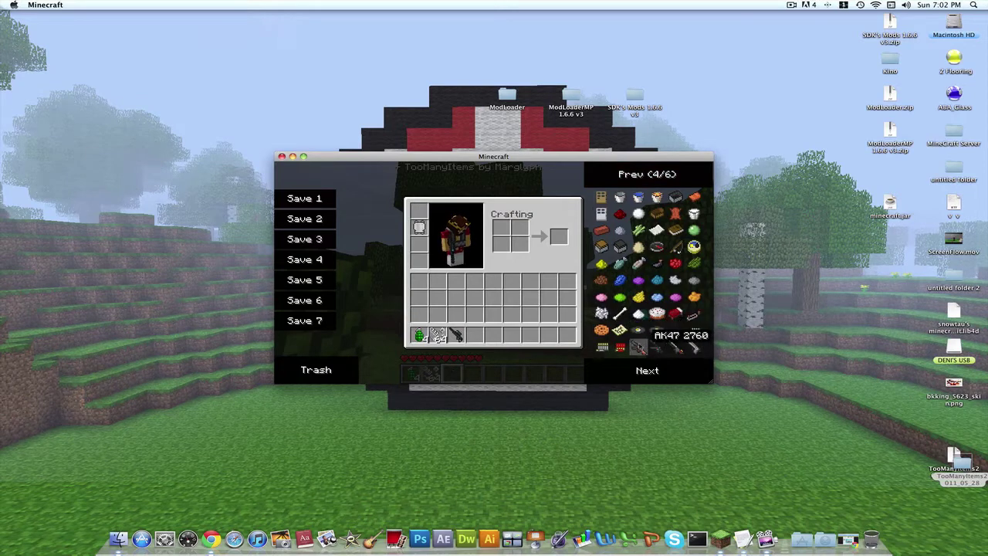
pyautogui.click(602, 348)
pyautogui.click(694, 330)
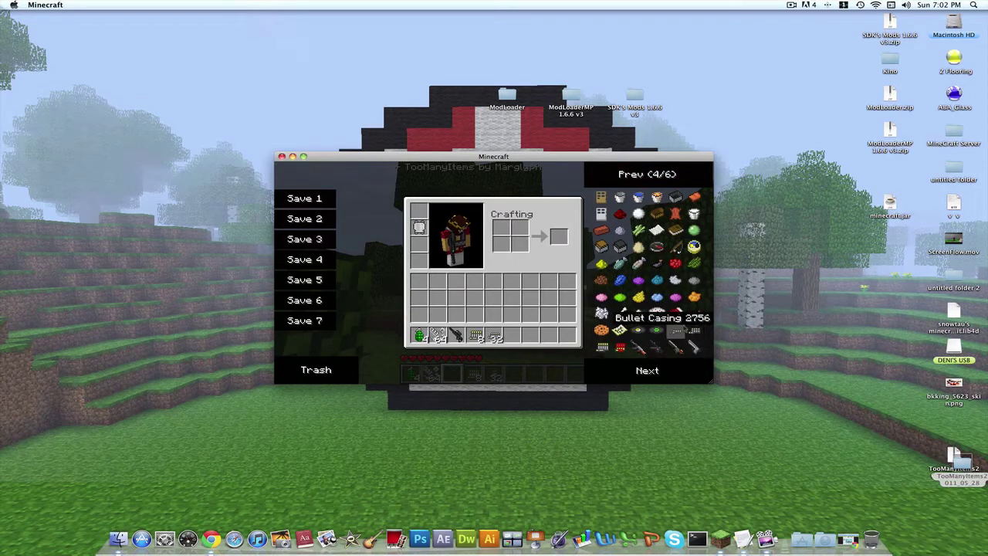
pyautogui.click(676, 331)
pyautogui.click(620, 348)
# Step: Add Heavy Bullets from page 5 of the item list, return to the world and reload the rifle
pyautogui.click(649, 371)
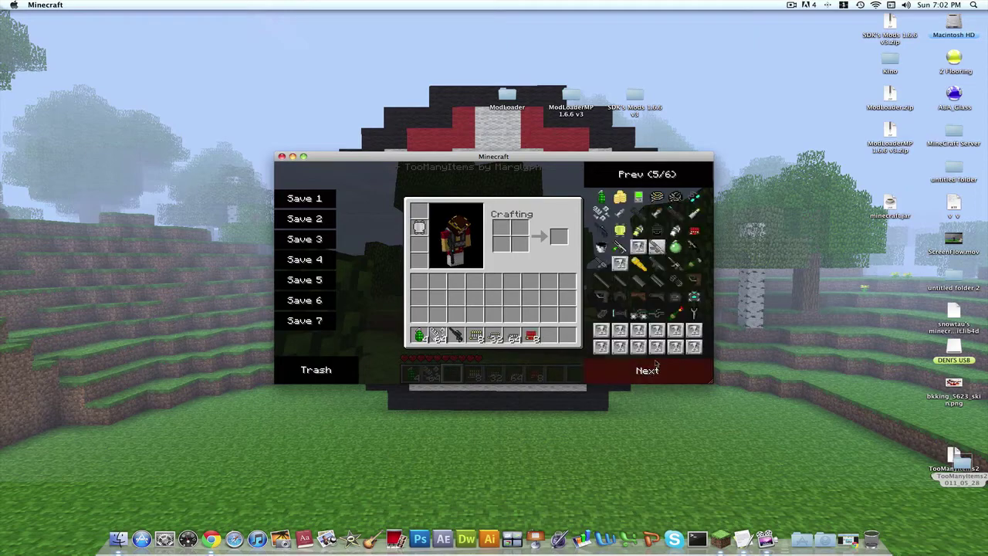
pyautogui.click(694, 213)
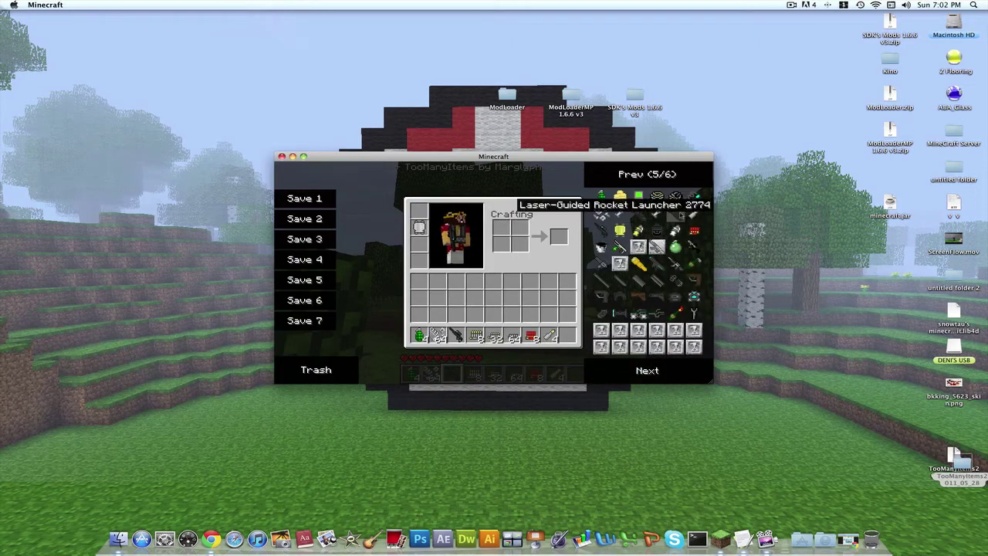
pyautogui.press('e')
pyautogui.press('w')
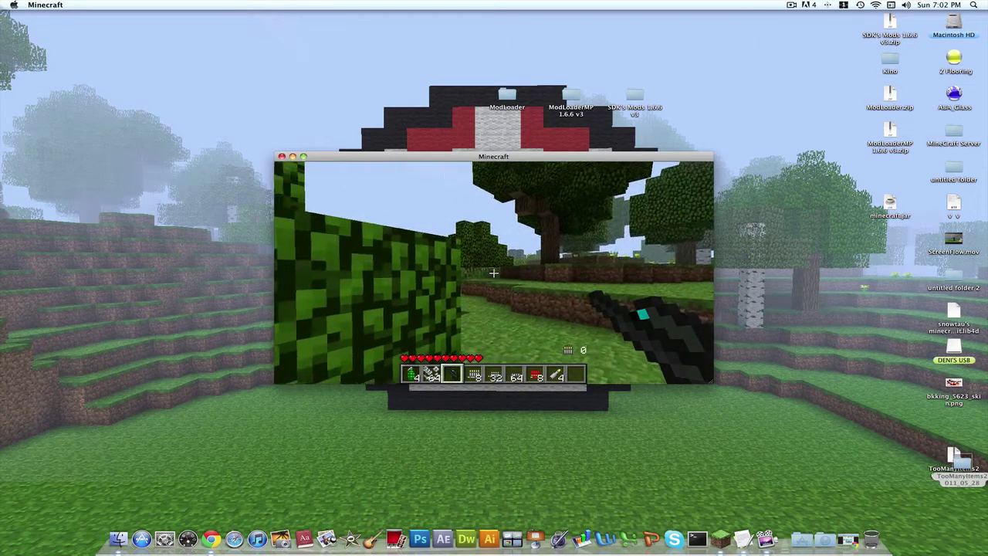
pyautogui.press('r')
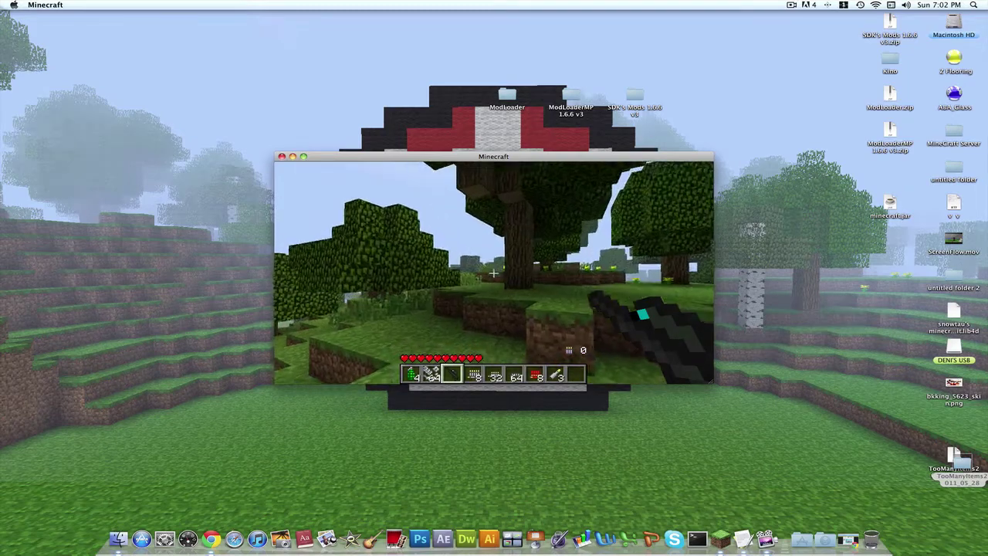
# Step: Walk through the forest with the rifle and aim through its scope at the trees
pyautogui.press('z')
pyautogui.press('z')
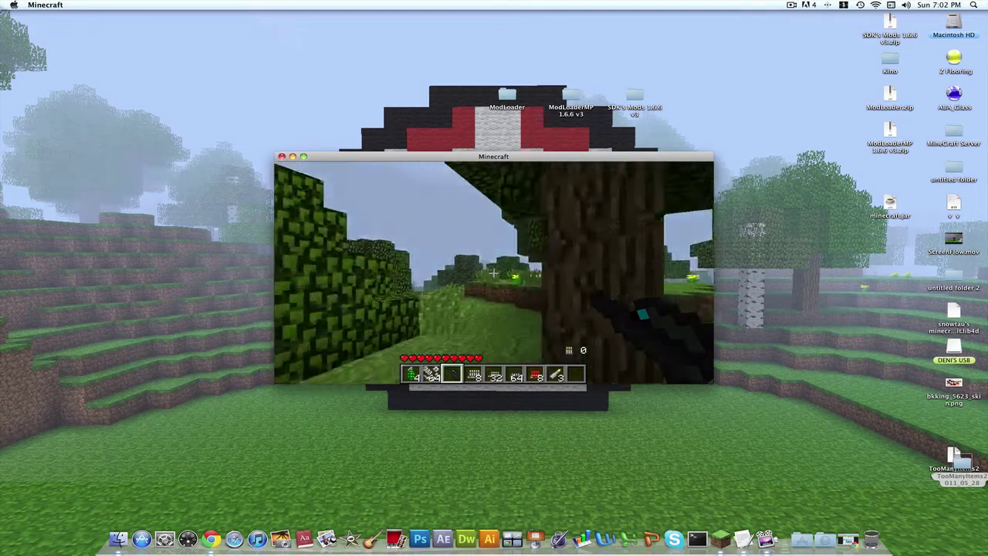
pyautogui.press('w')
pyautogui.press('space')
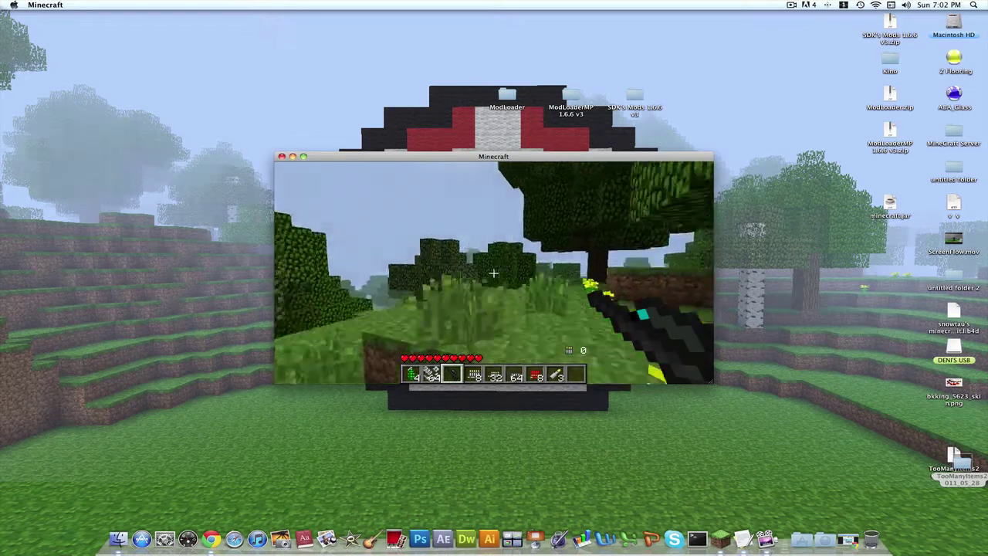
pyautogui.press('w')
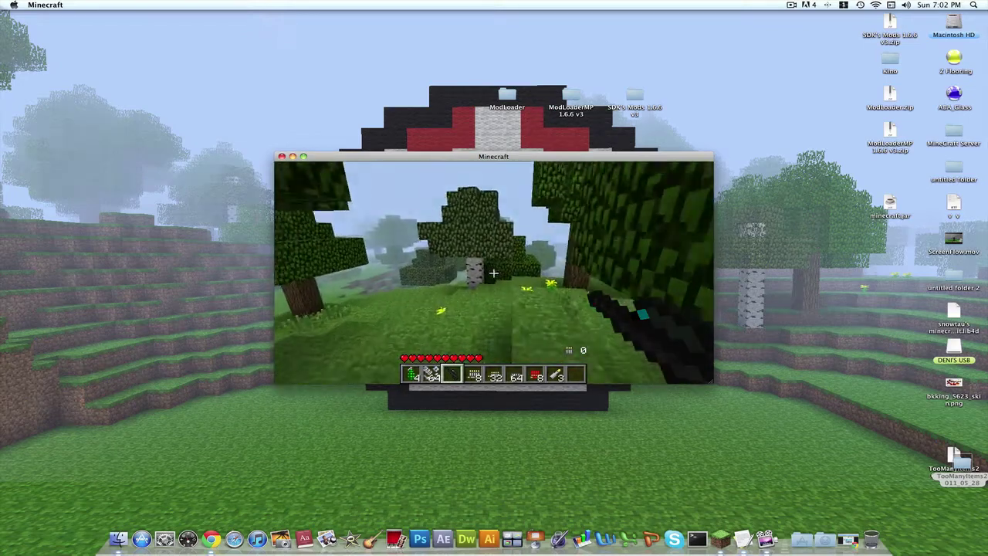
pyautogui.press('w')
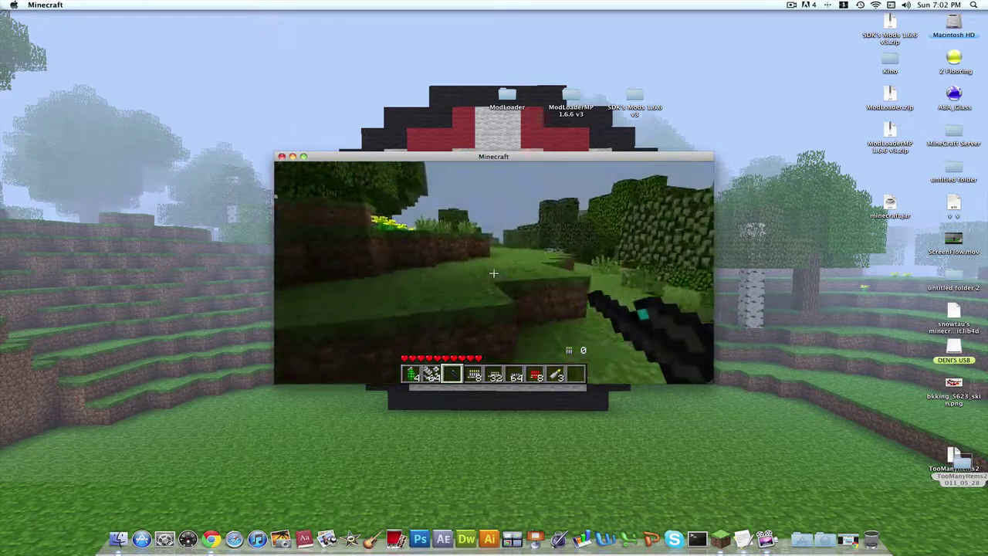
pyautogui.press('w')
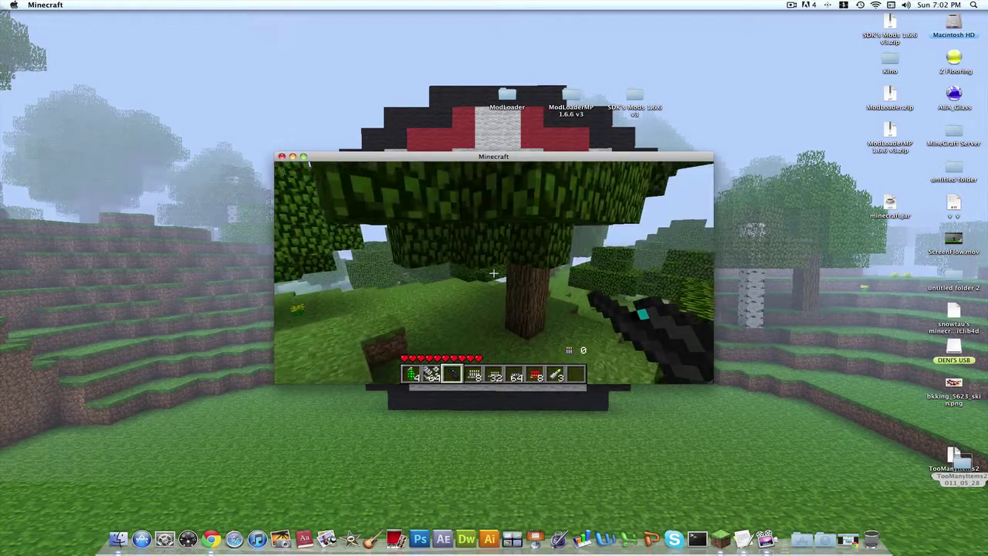
pyautogui.press('w')
pyautogui.press('z')
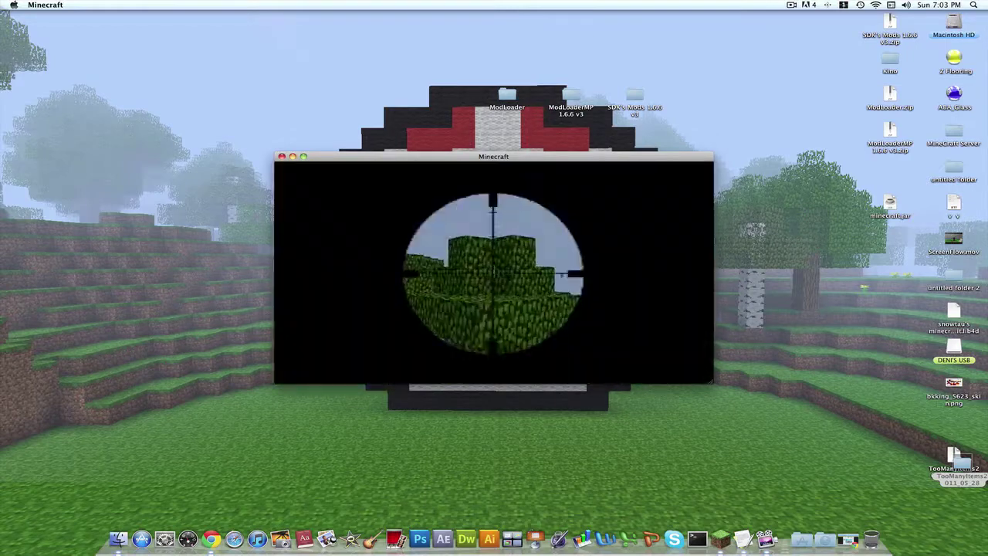
pyautogui.press('z')
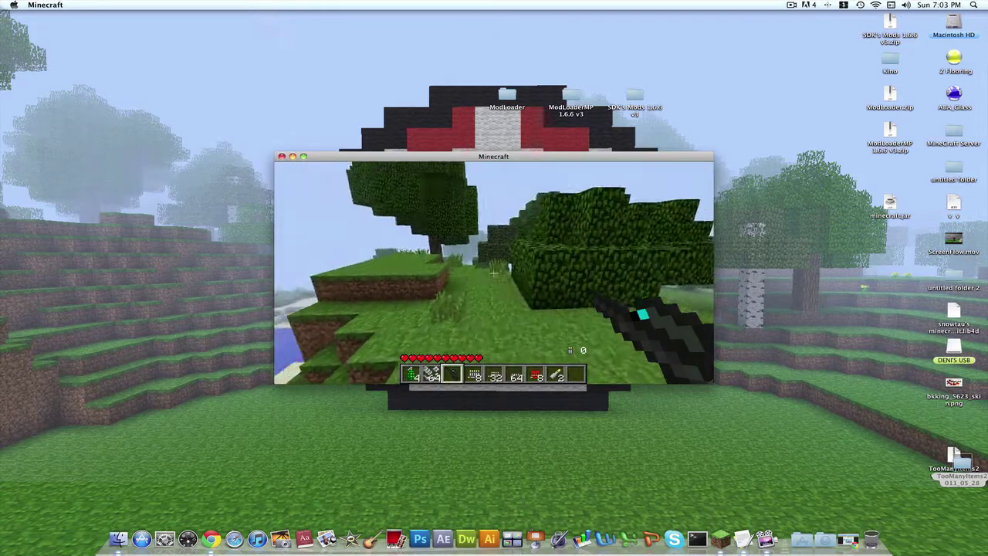
# Step: Walk to the grassy ledge above the sandy pond and sight the distant cows through the rifle scope
pyautogui.press('w')
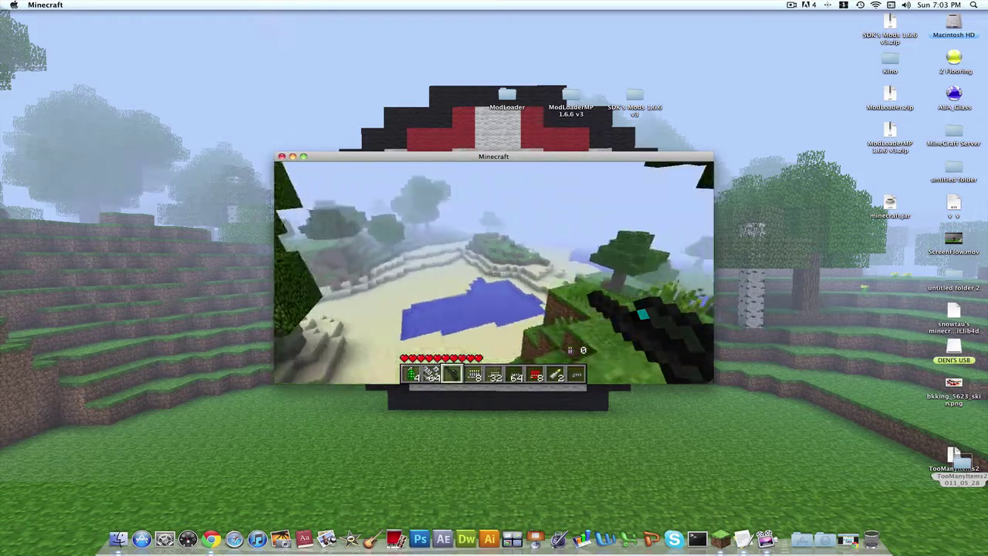
pyautogui.press('z')
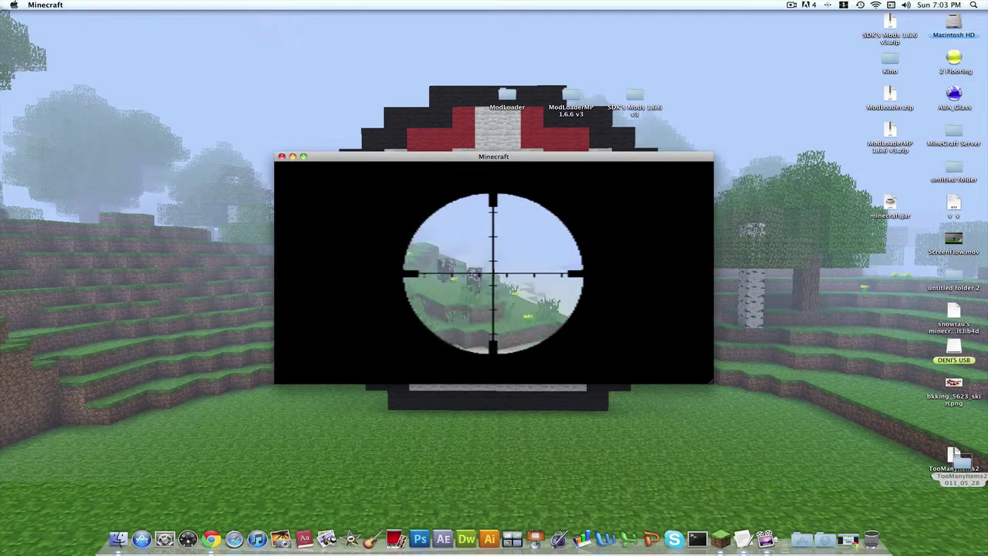
pyautogui.press('z')
# Step: Restock Heavy Bullets from the item list and shoot at the distant cows through the rifle scope
pyautogui.press('e')
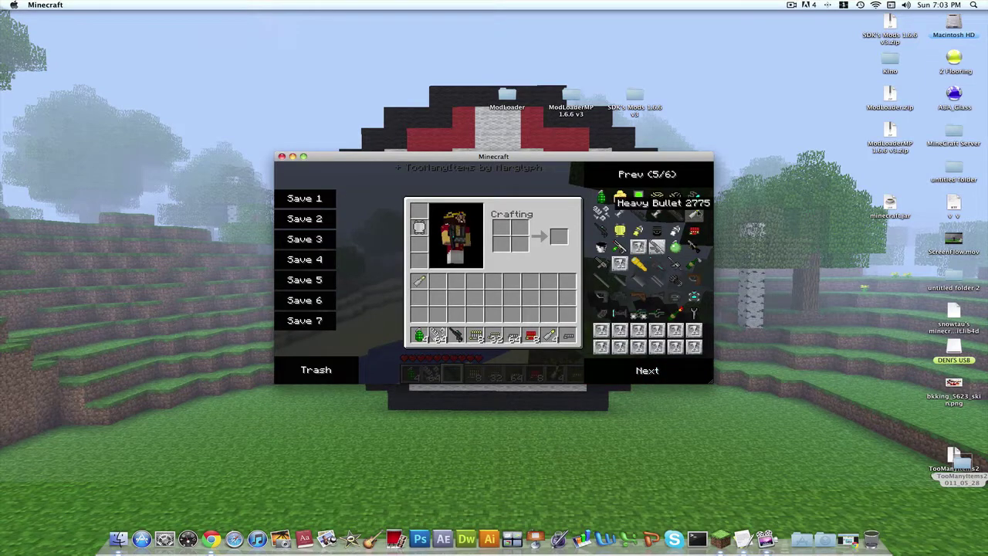
pyautogui.press('e')
pyautogui.press('z')
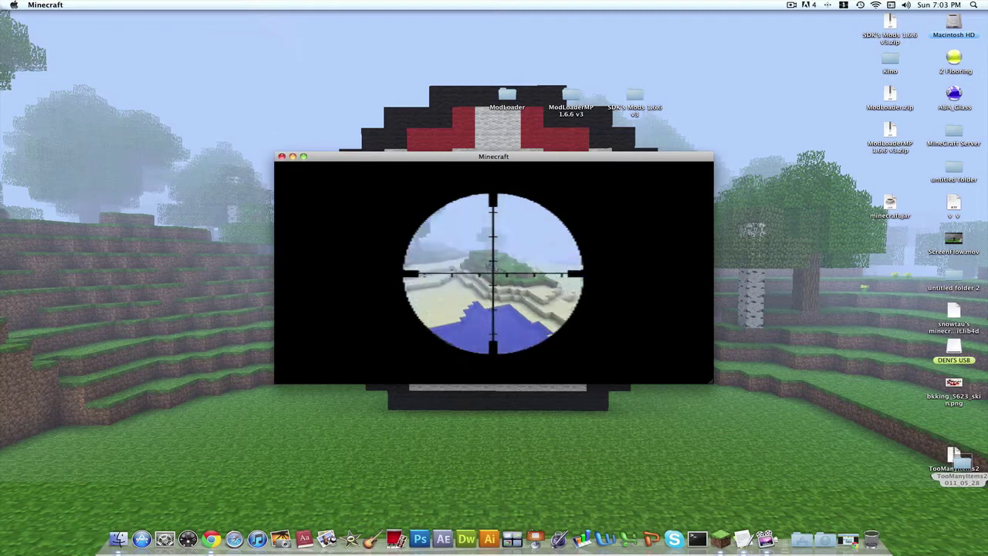
pyautogui.press('z')
pyautogui.press('z')
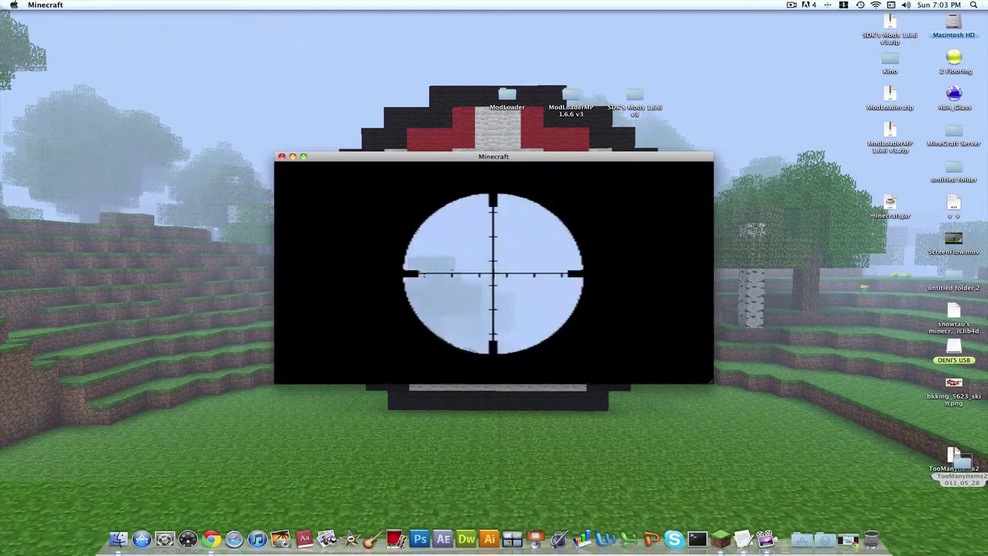
pyautogui.press('z')
pyautogui.press('z')
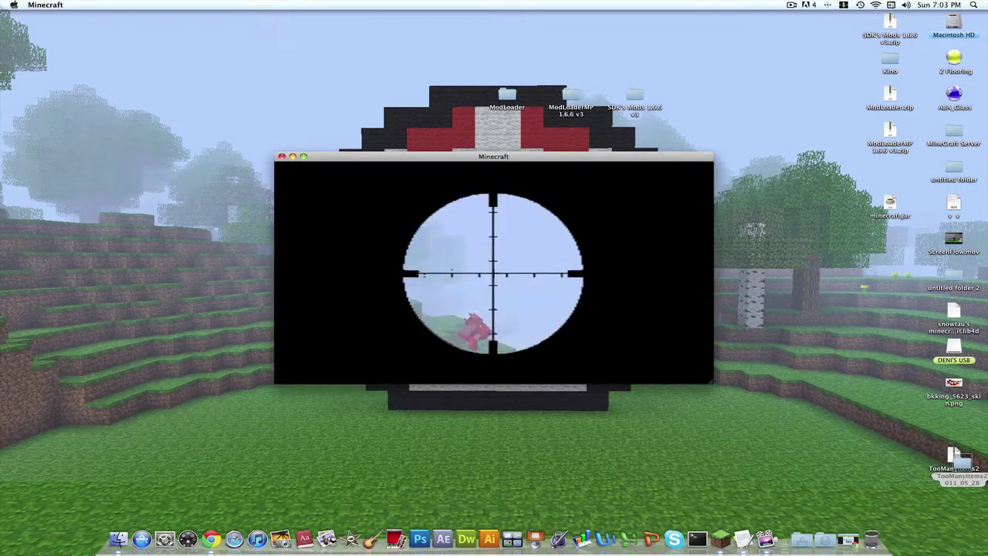
pyautogui.press('z')
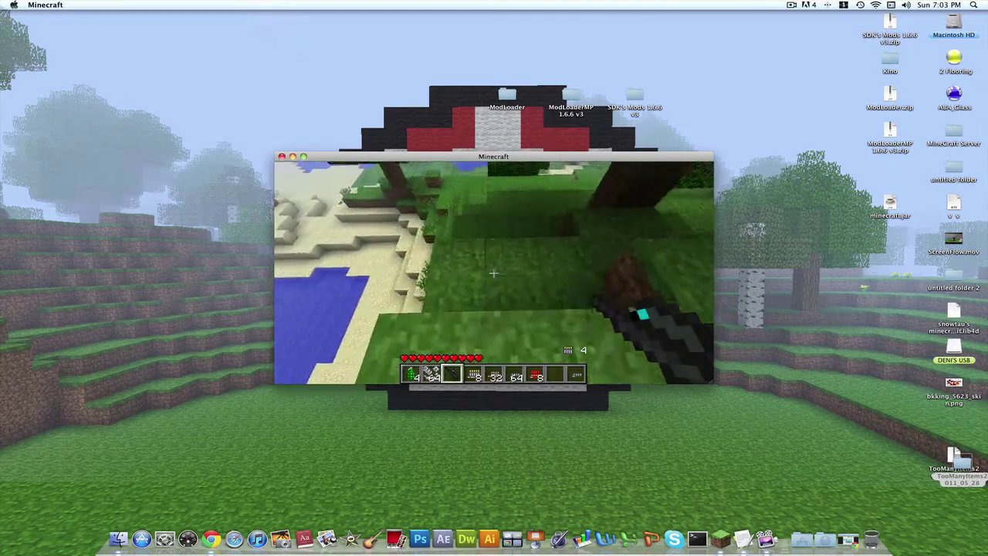
# Step: Walk down from the ledge to the far grassy hill and pick up the two dropped pieces of leather
pyautogui.press('w')
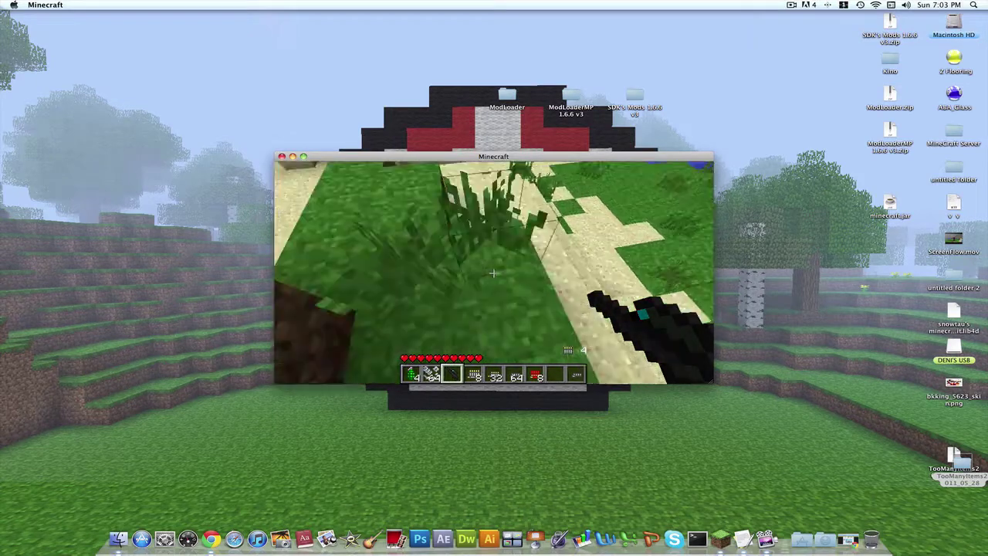
pyautogui.press('w')
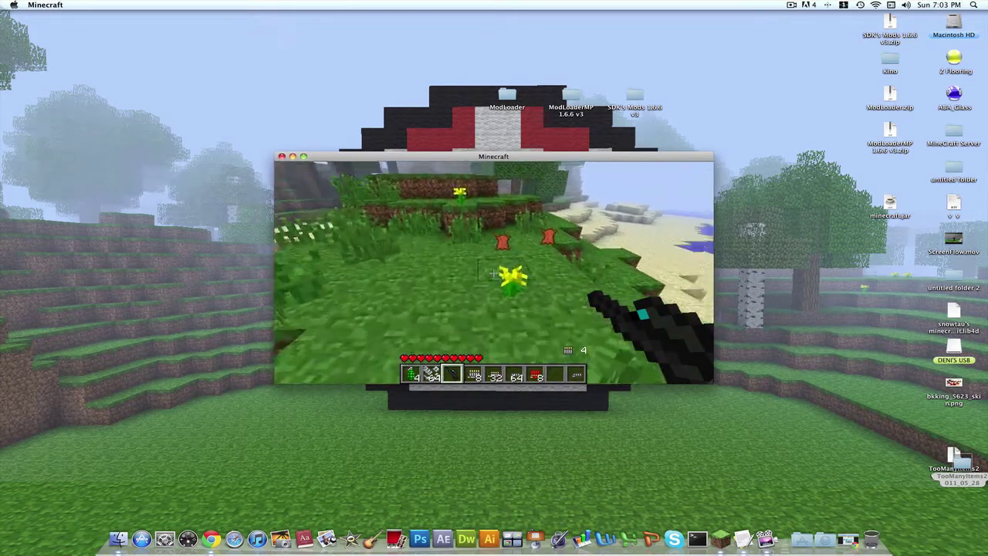
pyautogui.press('w')
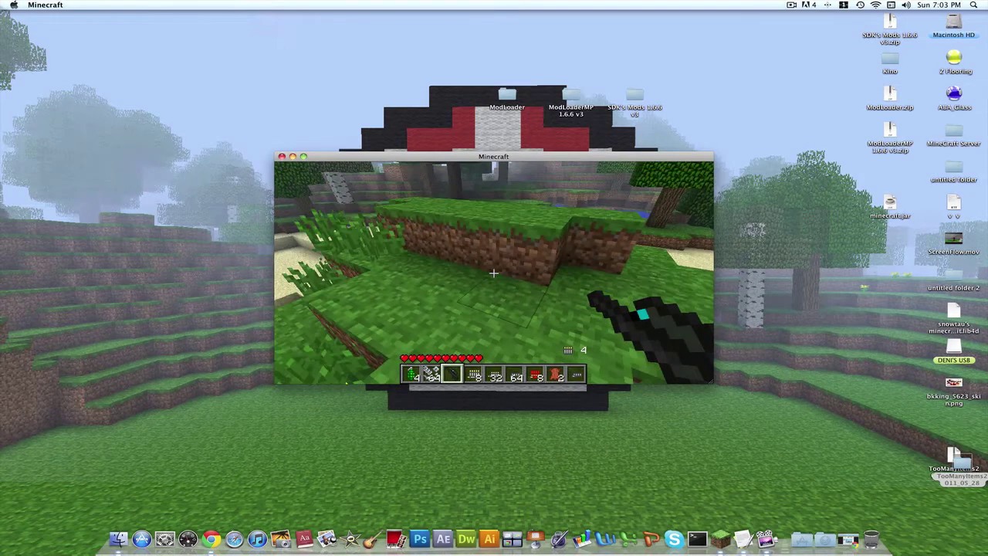